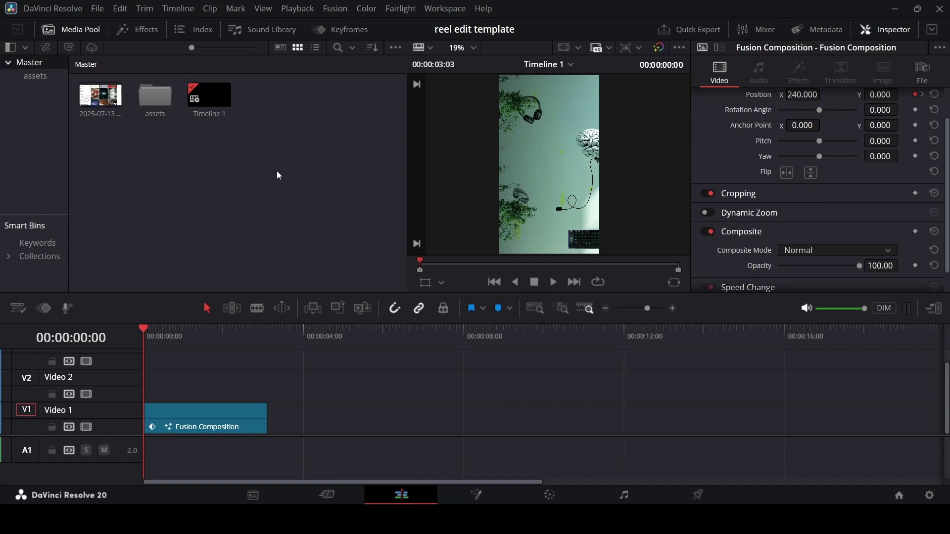
Review the resolution and frame rate format settings of Timeline 1 without changing them.
click(209, 95)
right_click(210, 94)
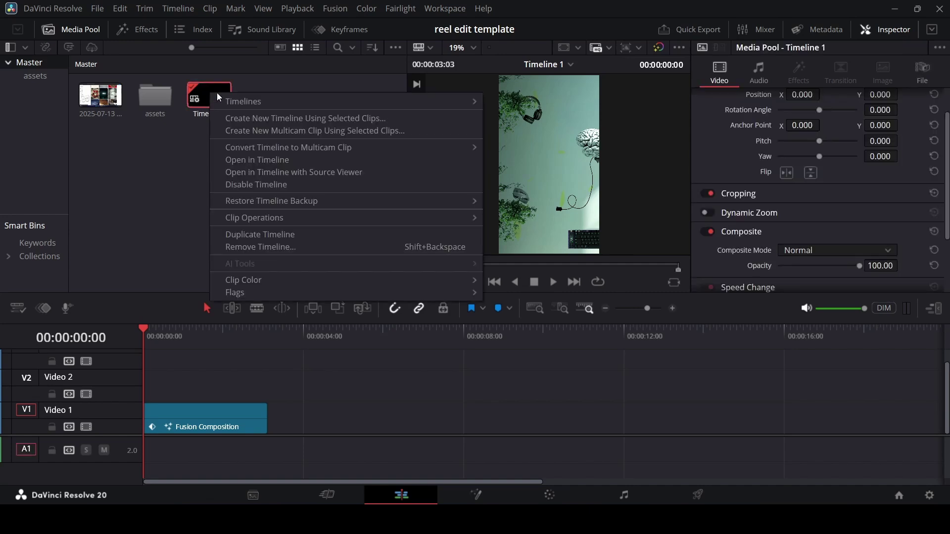
mouse_move(304, 102)
click(511, 101)
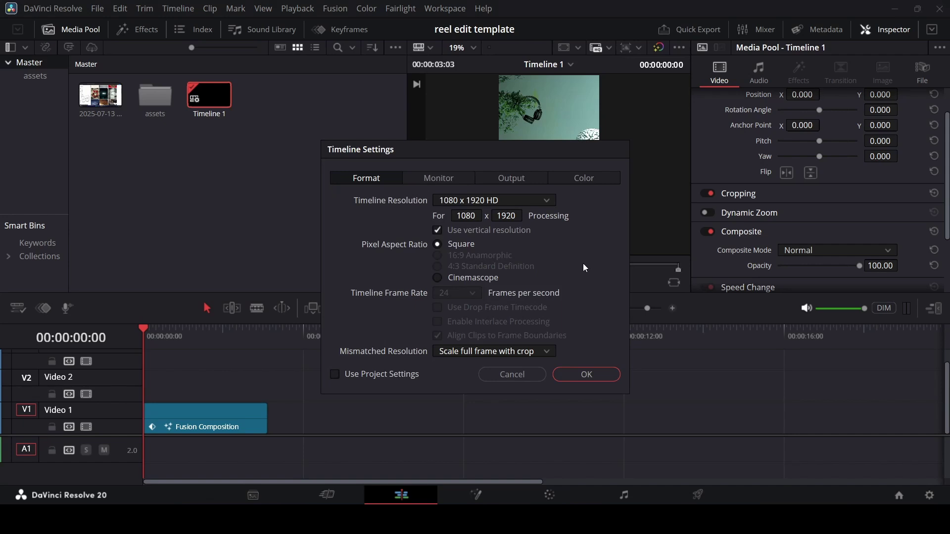
click(510, 379)
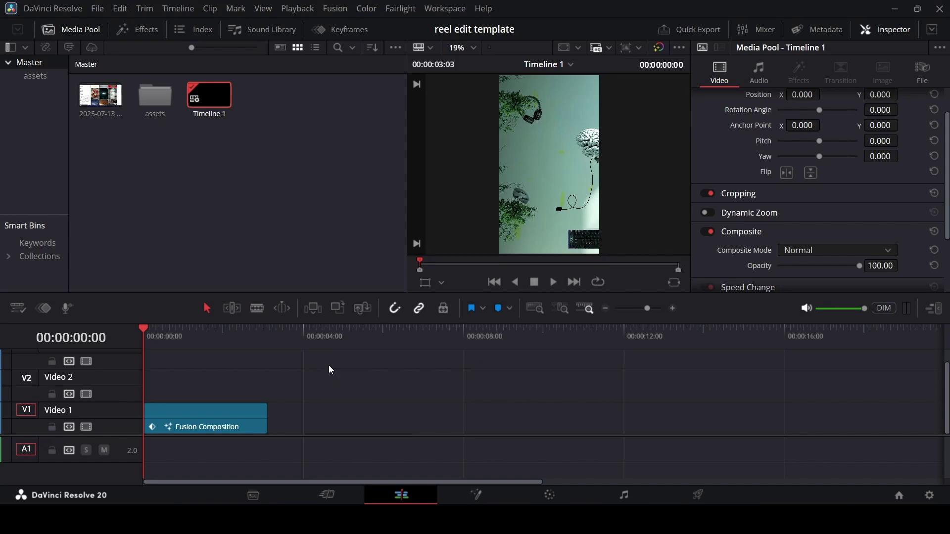
right_click(222, 99)
mouse_move(285, 113)
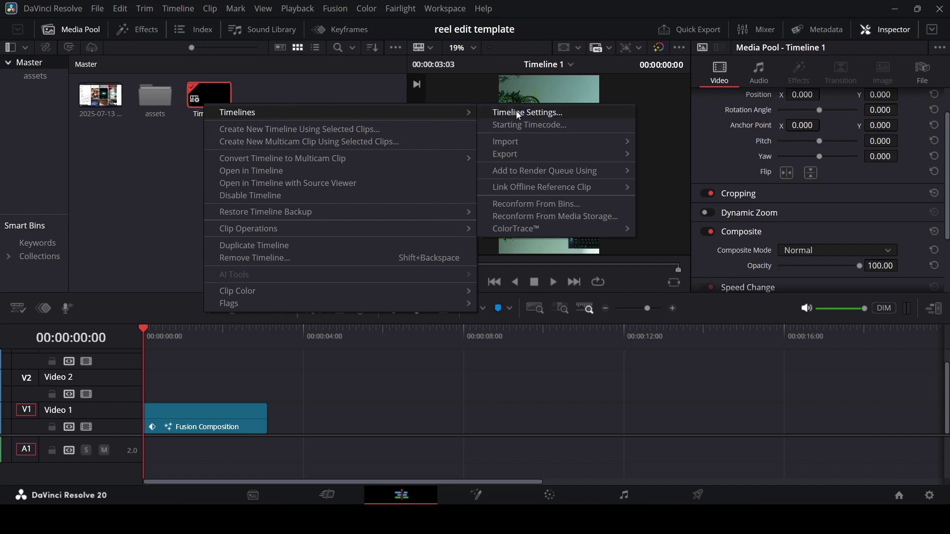
click(516, 111)
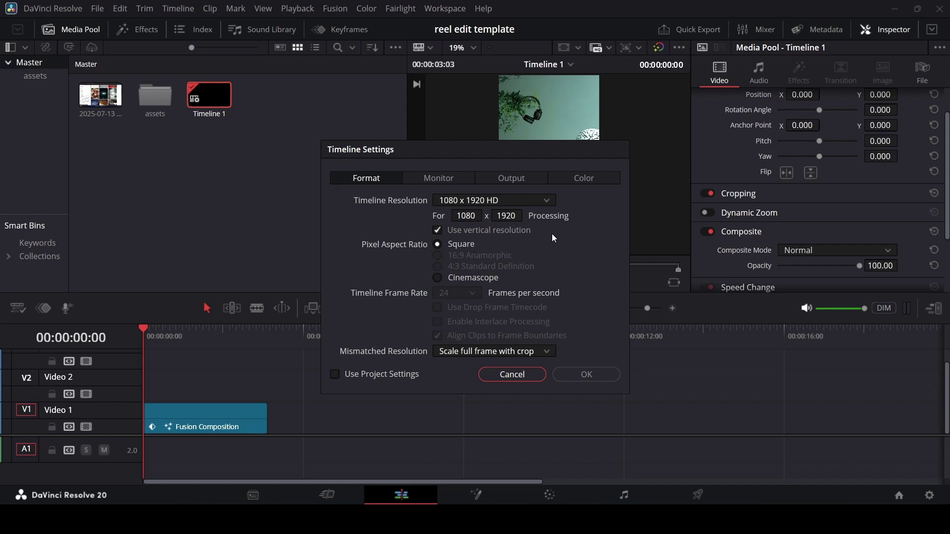
click(512, 374)
Add a Fusion Composition to the Video 1 track after the existing clip and open it on the Fusion page.
click(137, 29)
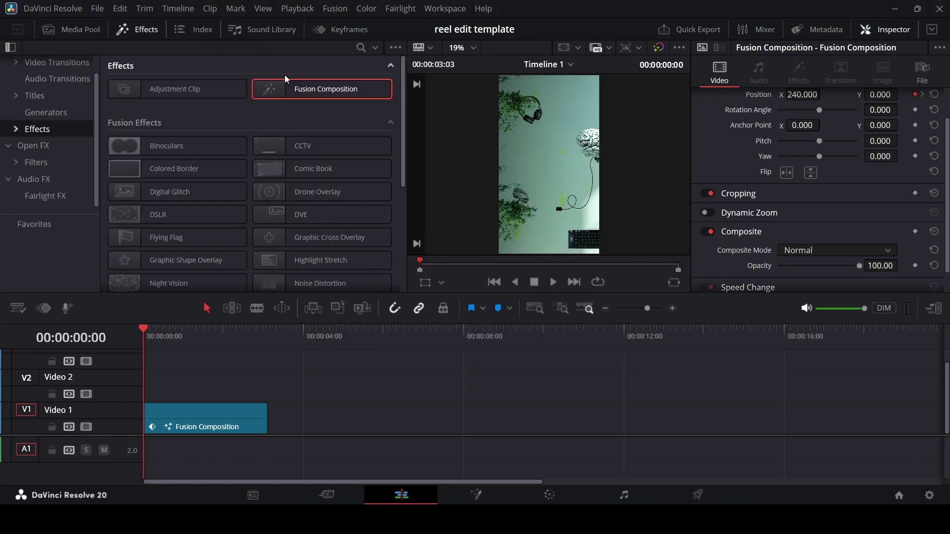
drag(286, 80, 394, 425)
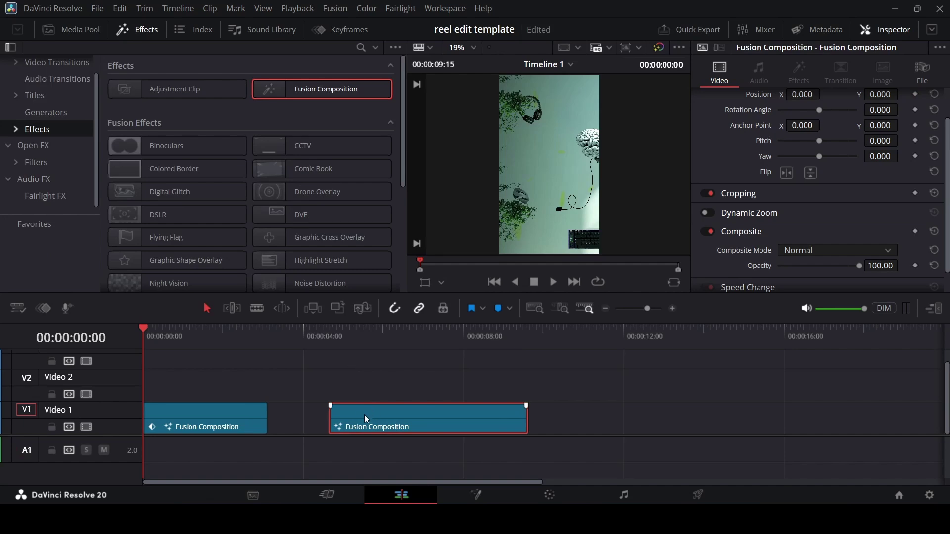
right_click(364, 415)
click(429, 336)
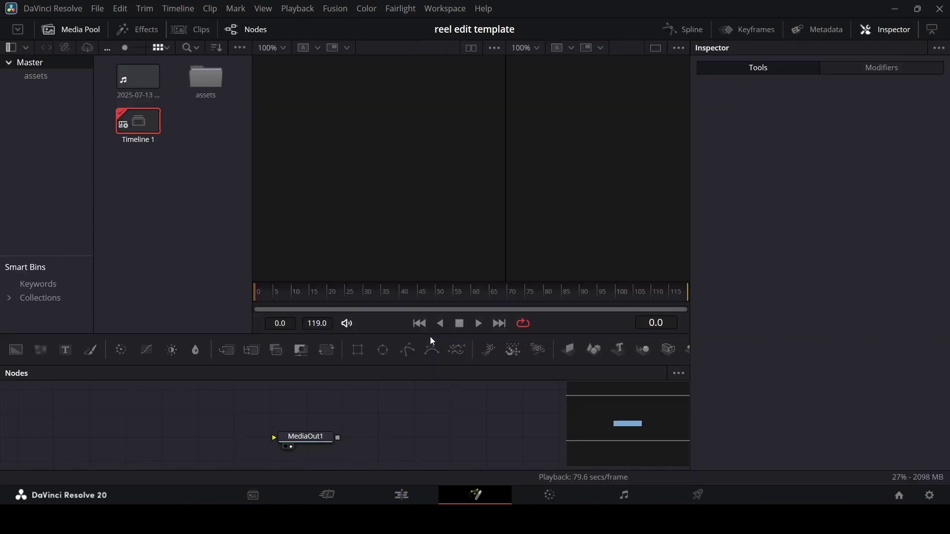
Add a Background node feeding MediaOut1, turn off its auto resolution and set its width to 1080*2.
drag(16, 351, 301, 434)
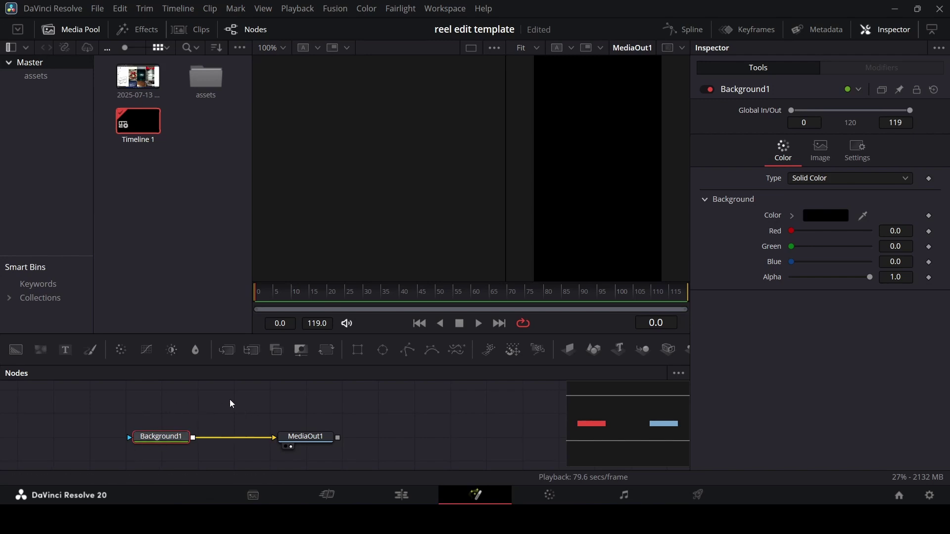
click(826, 161)
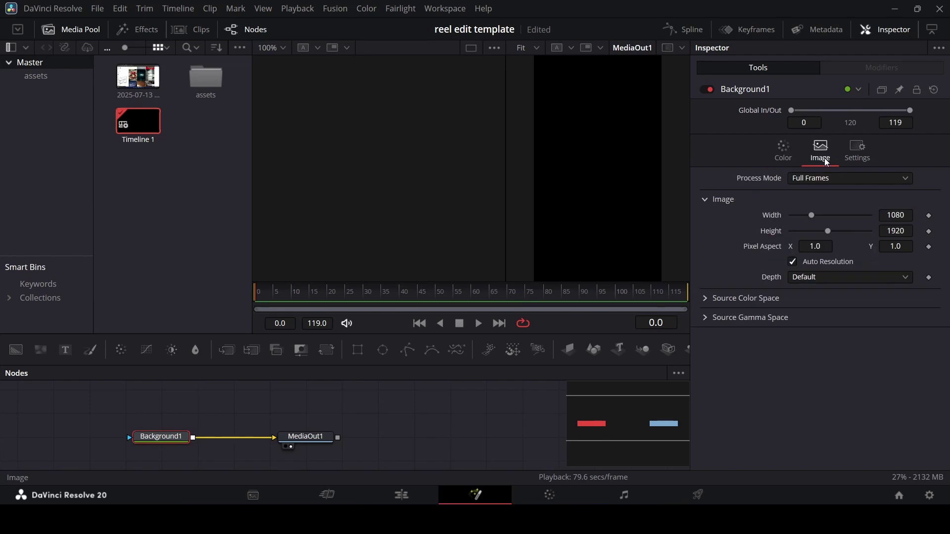
click(826, 263)
click(896, 216)
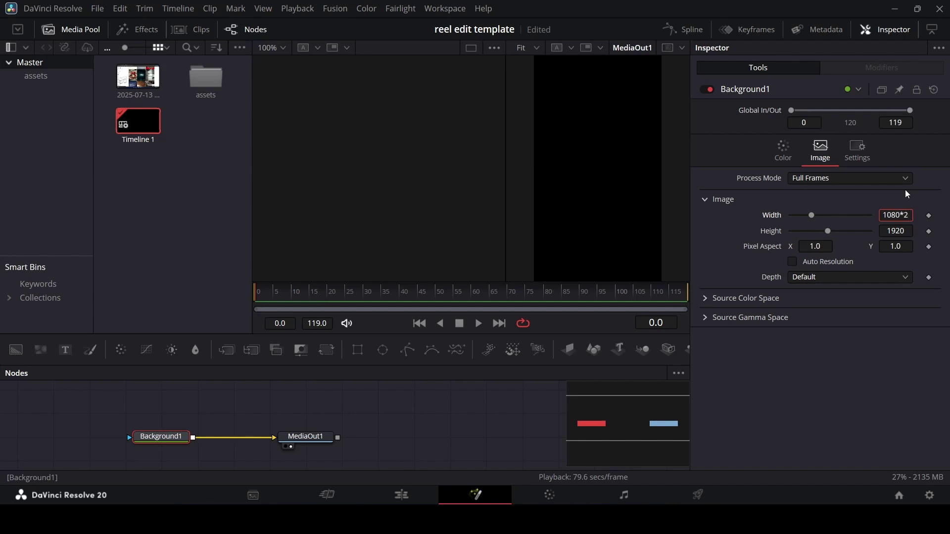
key(Tab)
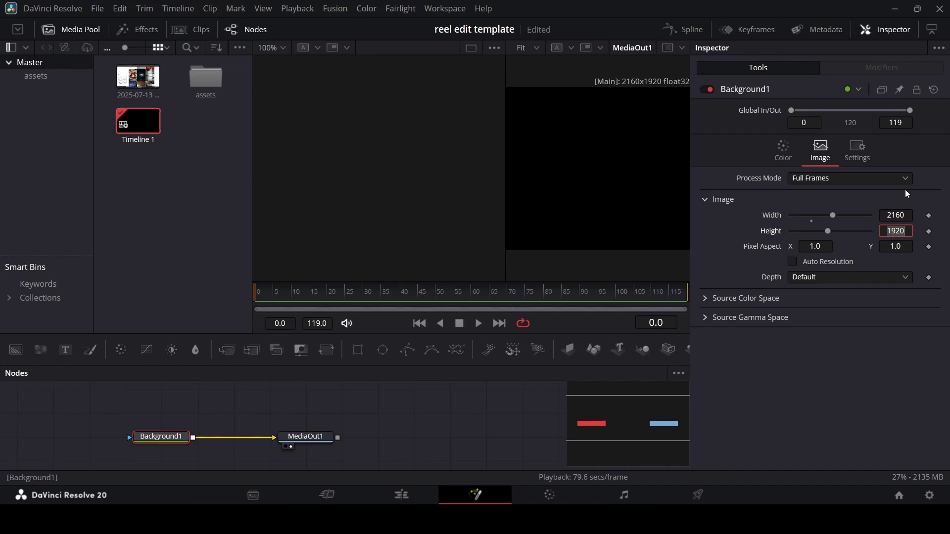
scroll(638, 180, down, 2)
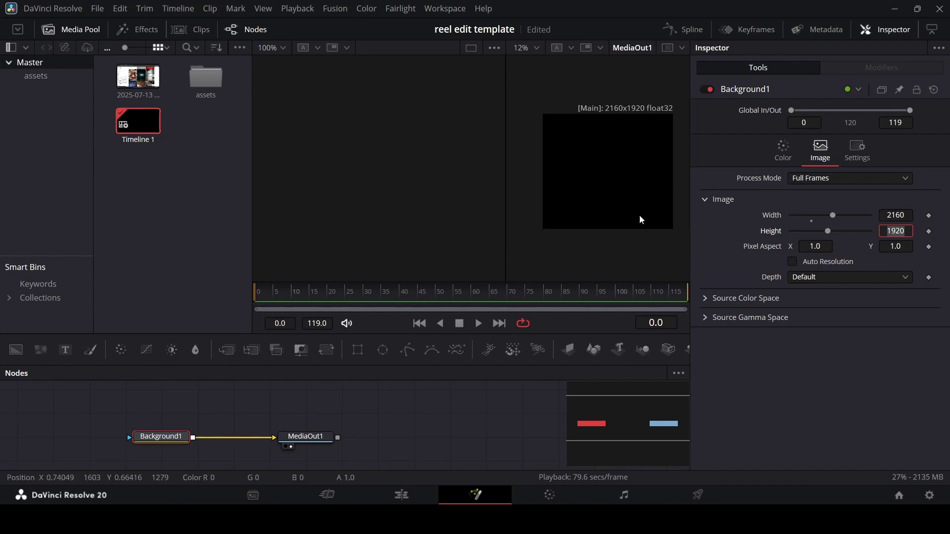
scroll(612, 169, up, 1)
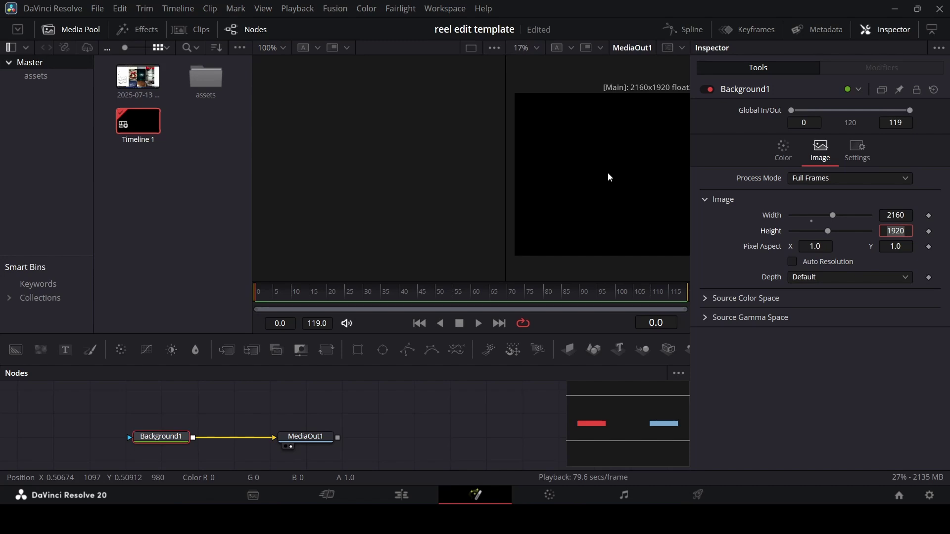
Change the Background node's solid color to white.
click(782, 147)
click(792, 216)
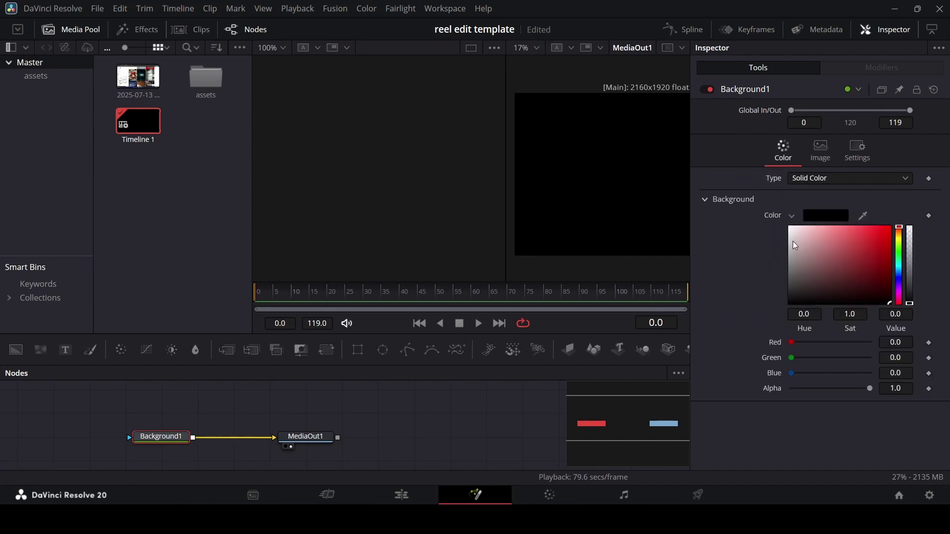
drag(793, 241, 796, 222)
click(793, 217)
scroll(602, 194, down, 1)
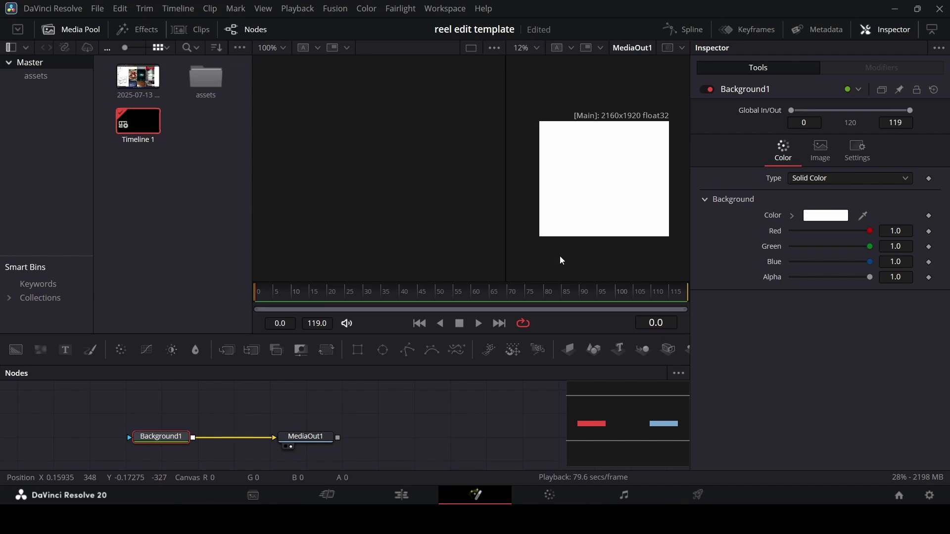
Preview the white composition on the Edit page timeline and reopen it on the Fusion page.
click(401, 495)
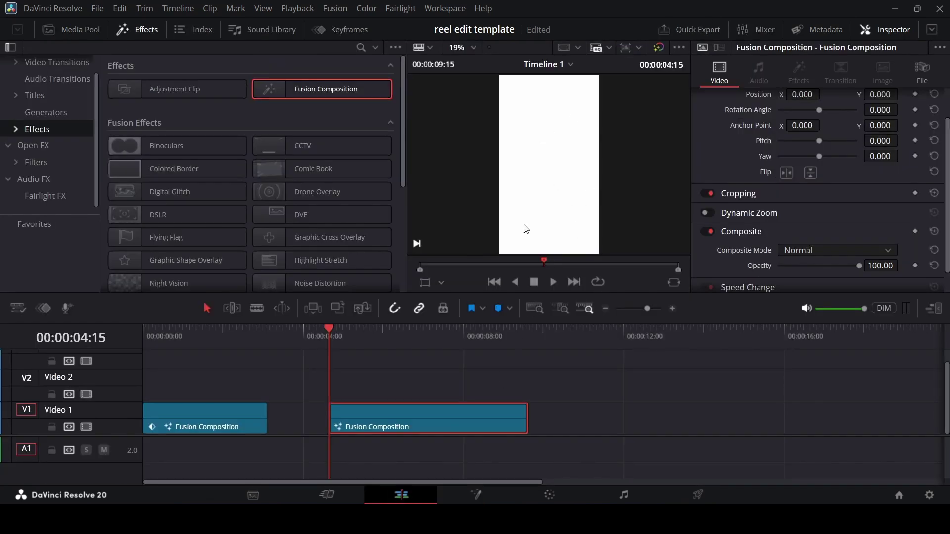
right_click(399, 407)
click(464, 328)
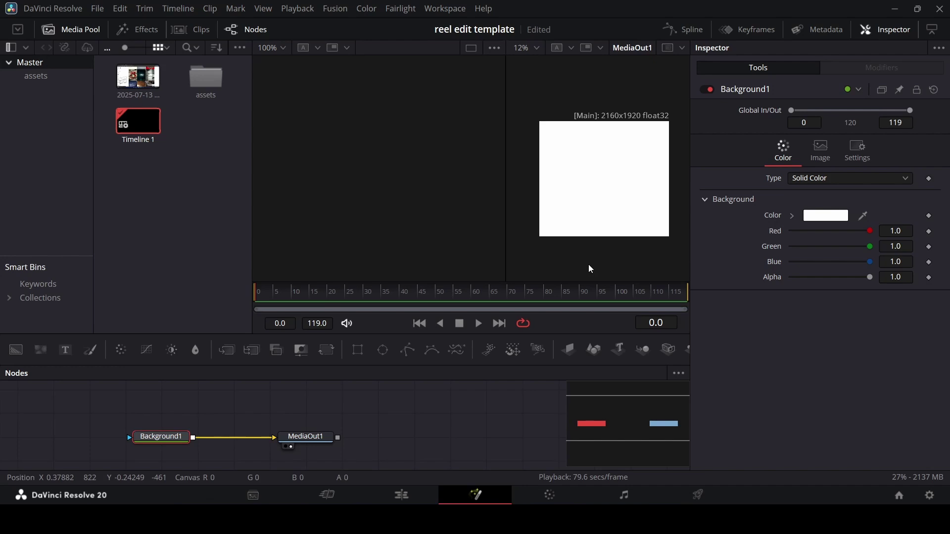
Merge the light grey wall image from the assets bin over the background and scale it to size 3.03.
double_click(208, 80)
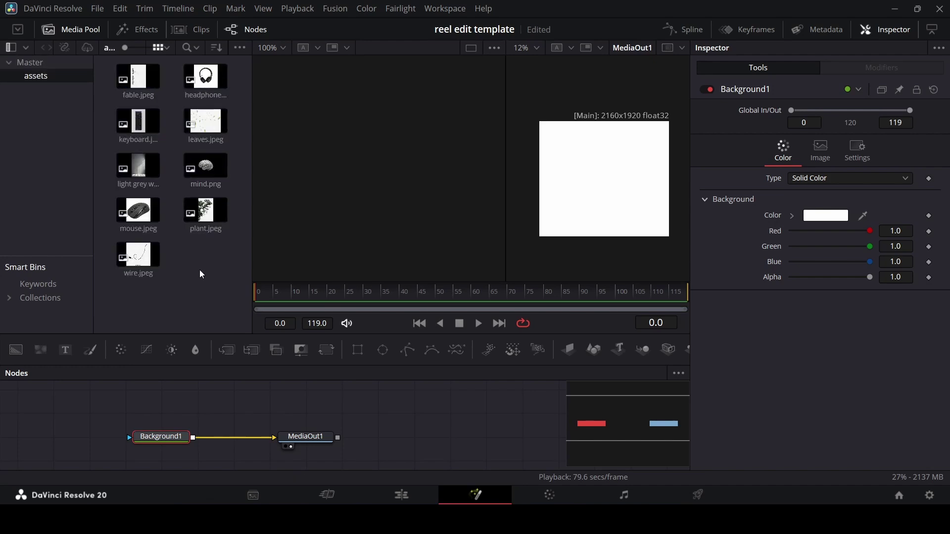
drag(221, 297, 135, 93)
click(220, 292)
drag(313, 432, 385, 431)
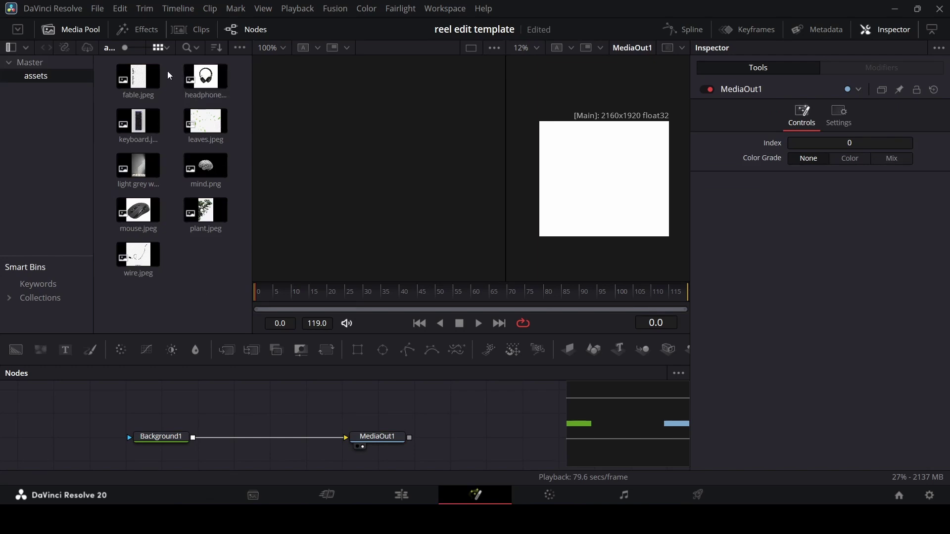
drag(138, 166, 191, 437)
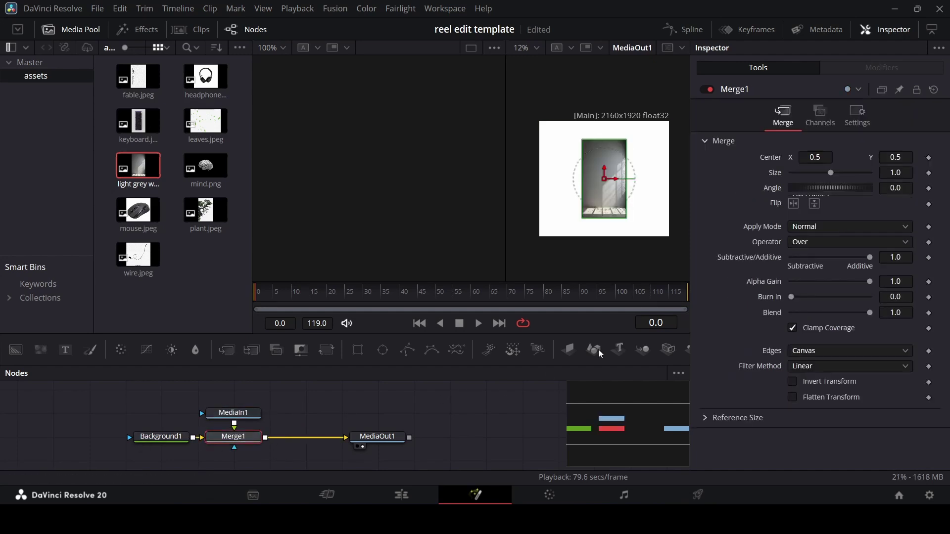
drag(831, 173, 852, 174)
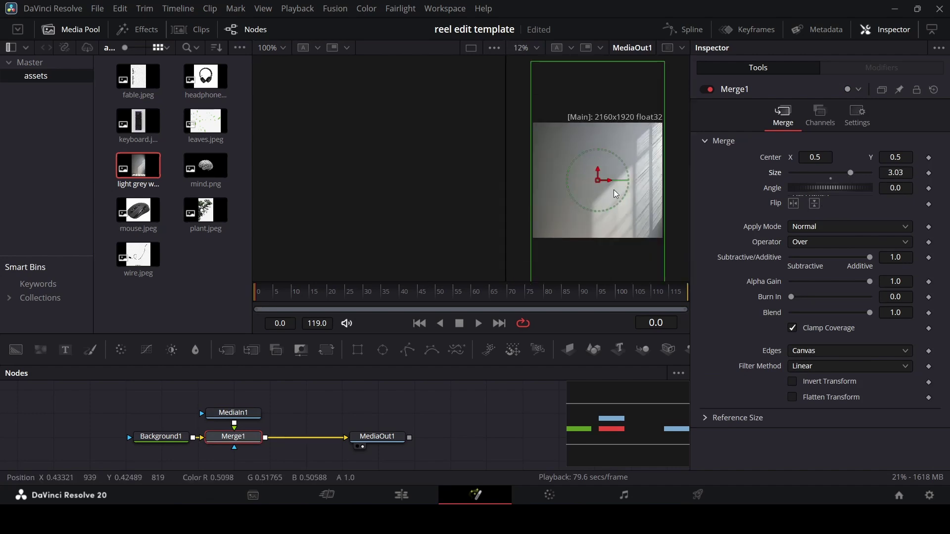
click(478, 429)
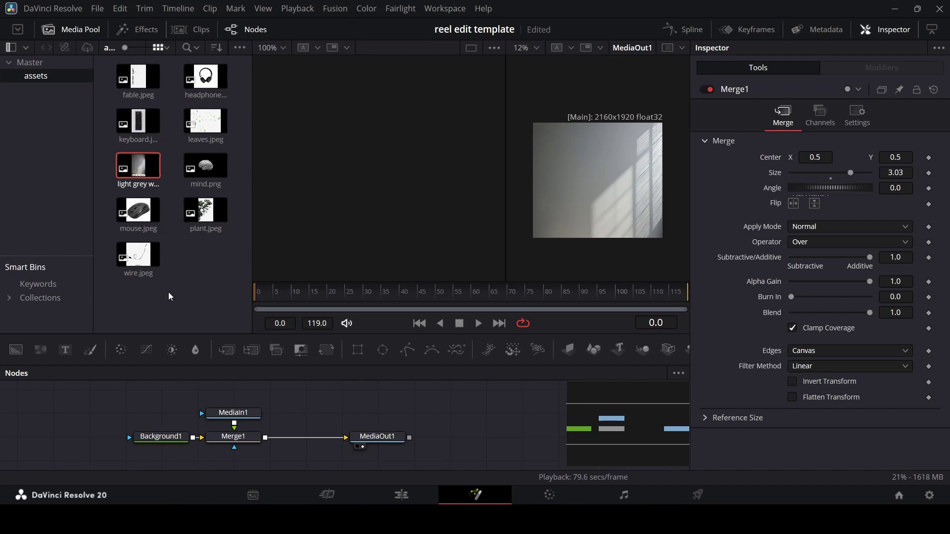
Merge plant.jpeg from the assets bin over the wall using the Darken apply mode.
drag(206, 210, 347, 437)
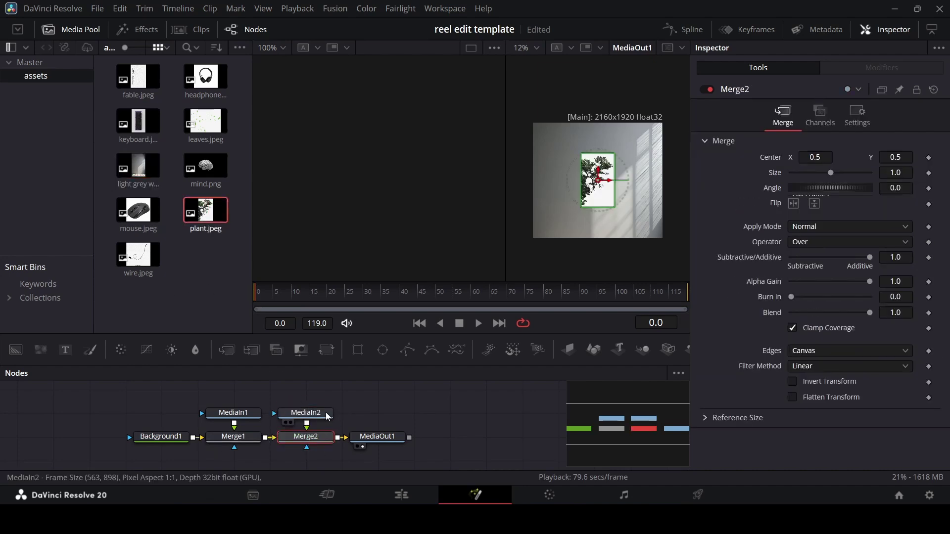
scroll(618, 157, up, 2)
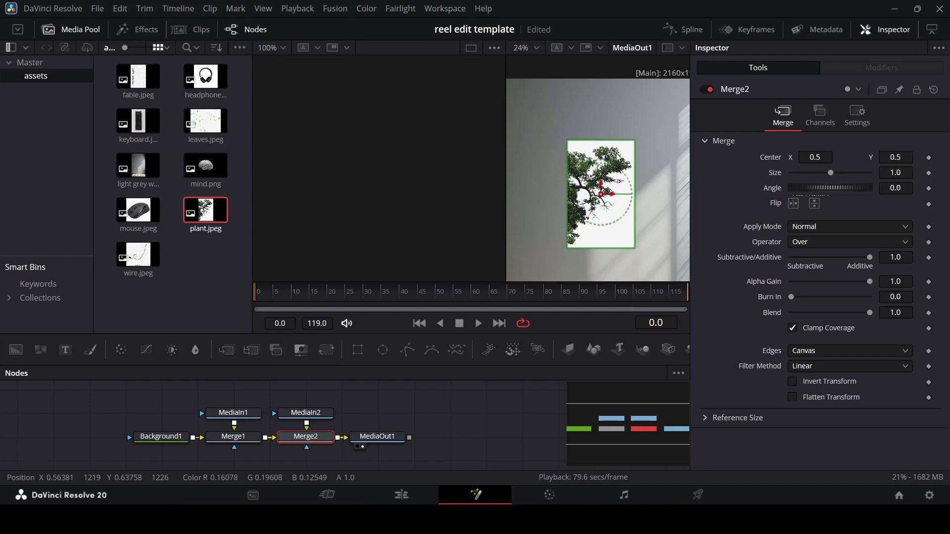
scroll(586, 221, down, 2)
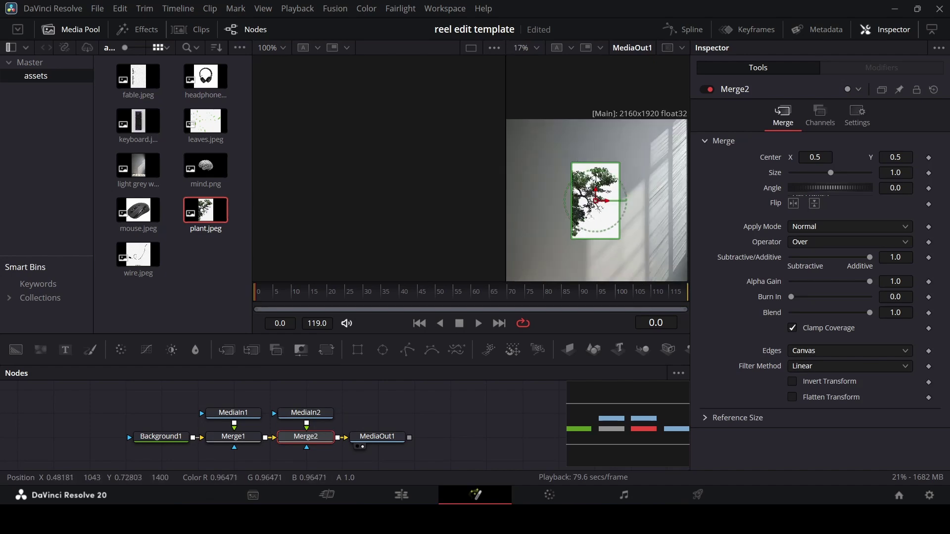
click(806, 226)
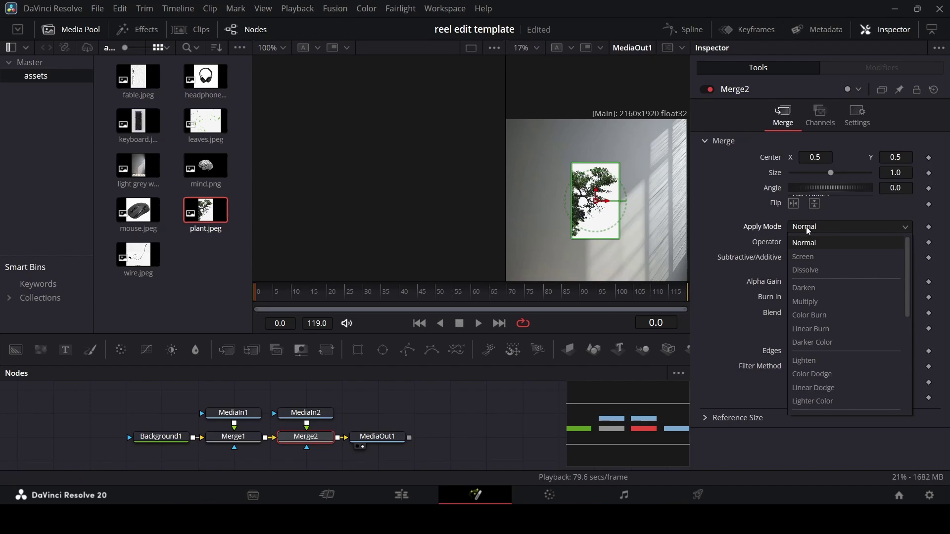
click(818, 288)
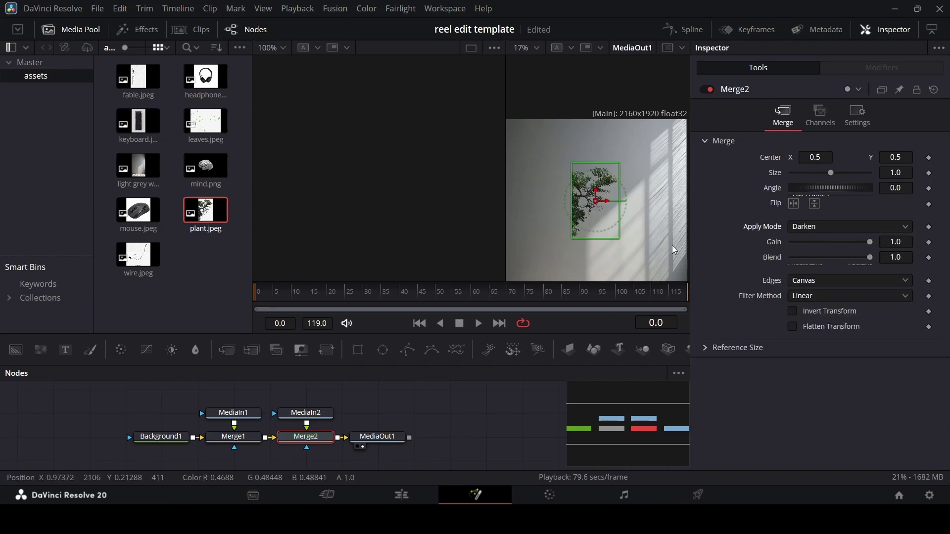
Move the plant into the lower-left corner of the wall, centered at about X 0.12, Y 0.22.
scroll(651, 232, down, 2)
drag(616, 222, 588, 238)
scroll(592, 242, up, 2)
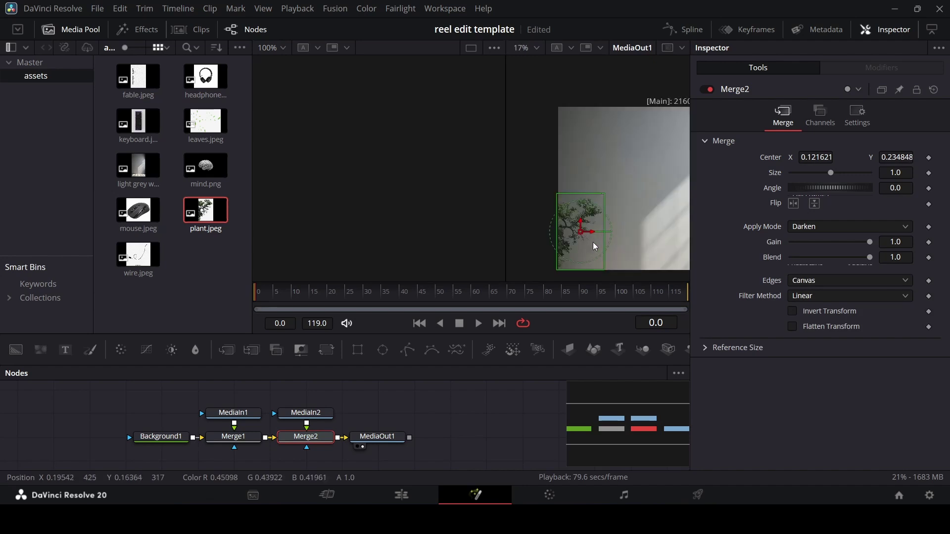
Make room above Merge2 by moving the plant's MediaIn2 node up, and set the size of Merge2 to 3.48.
drag(306, 413, 306, 406)
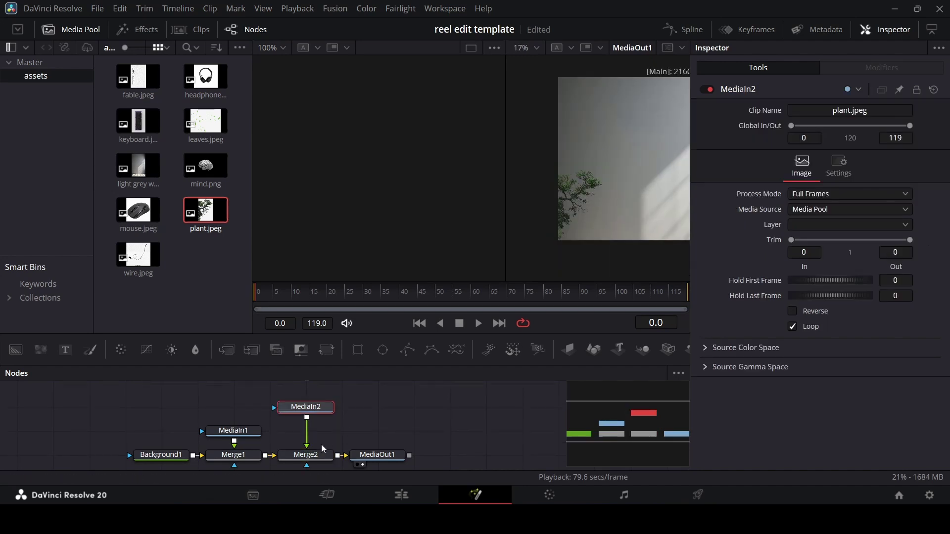
click(306, 437)
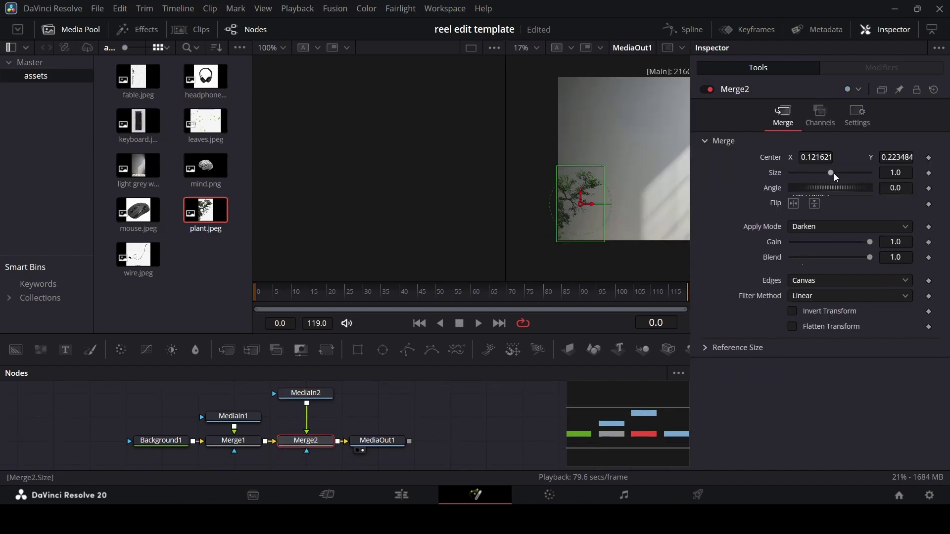
drag(831, 173, 855, 172)
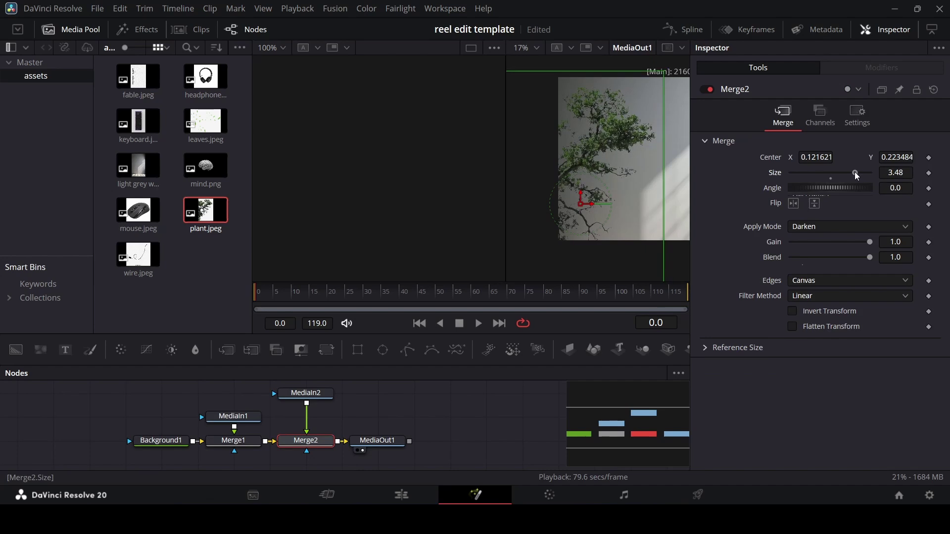
Insert a Transform node between the plant's MediaIn2 and Merge2 and set its size to 0.3.
click(310, 398)
click(327, 350)
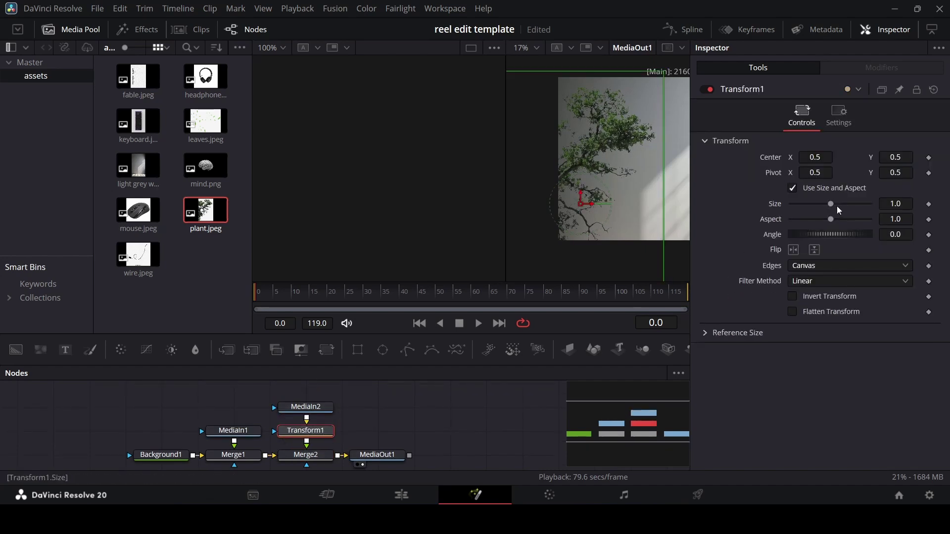
drag(828, 203, 800, 213)
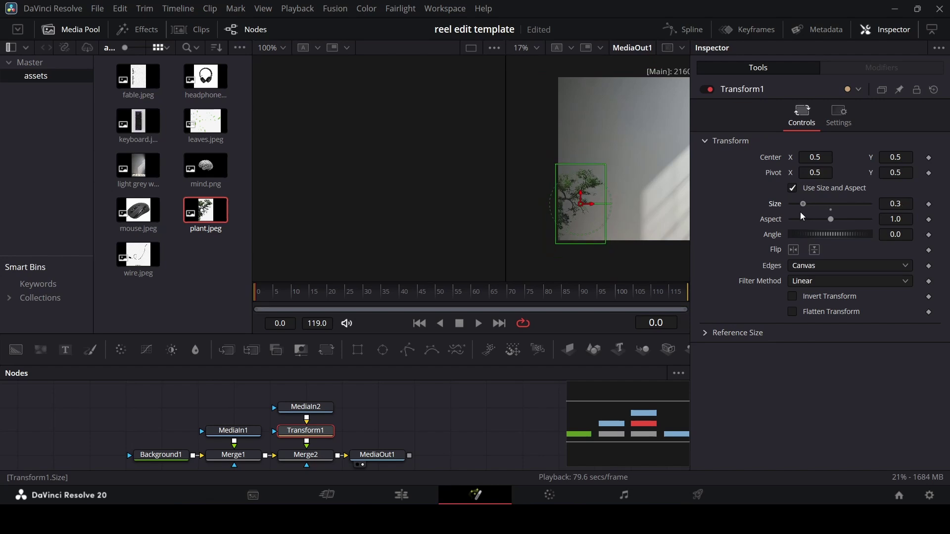
click(316, 452)
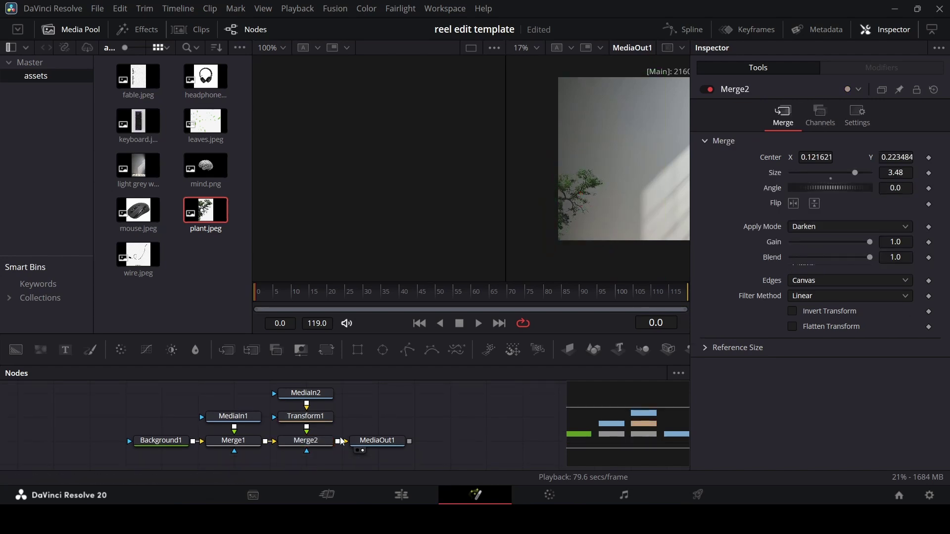
Make room above Merge2 by moving the plant's MediaIn2 and Transform1 nodes further up.
click(320, 417)
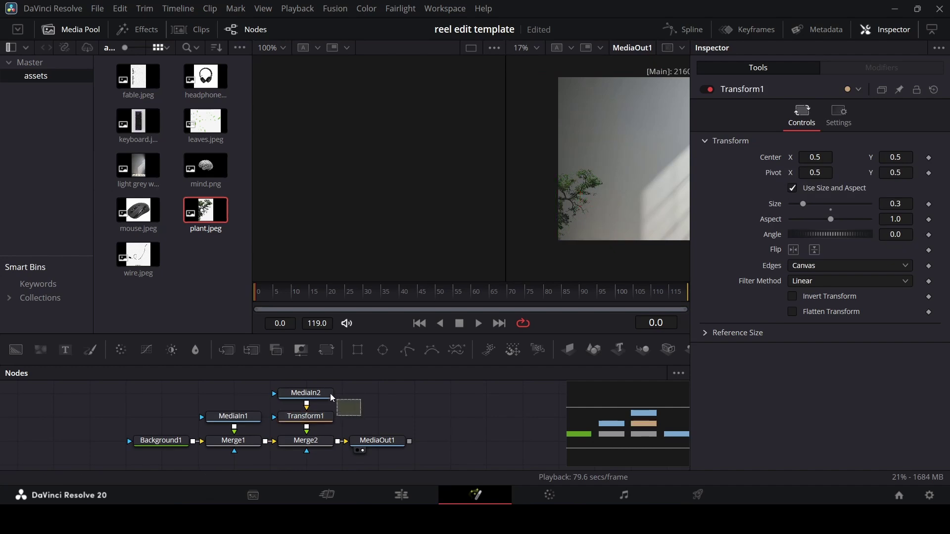
ctrl+click(328, 393)
drag(324, 417, 321, 396)
click(322, 401)
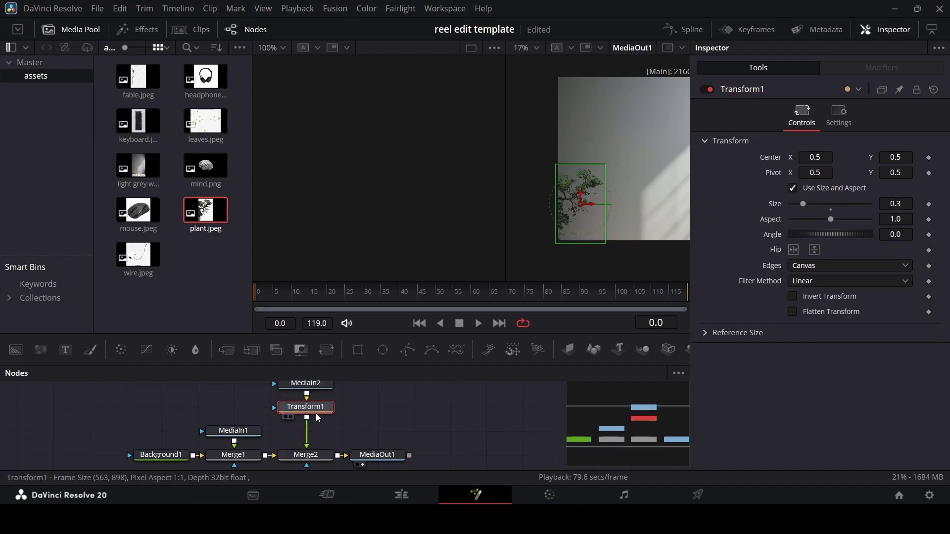
Insert a Duplicate node between Transform1 and Merge2 and raise the plant copy by setting its Center Y to 0.799.
key(shift+space)
text(du)
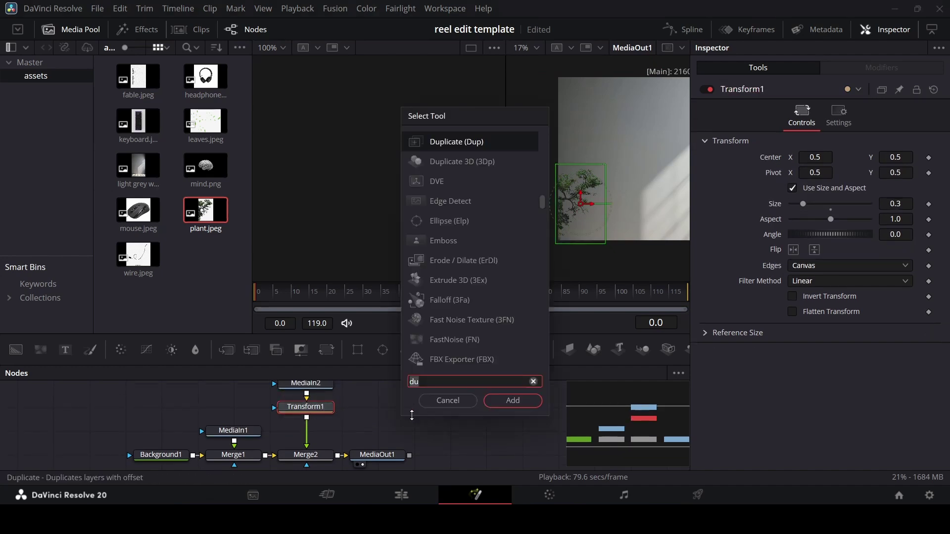
key(Return)
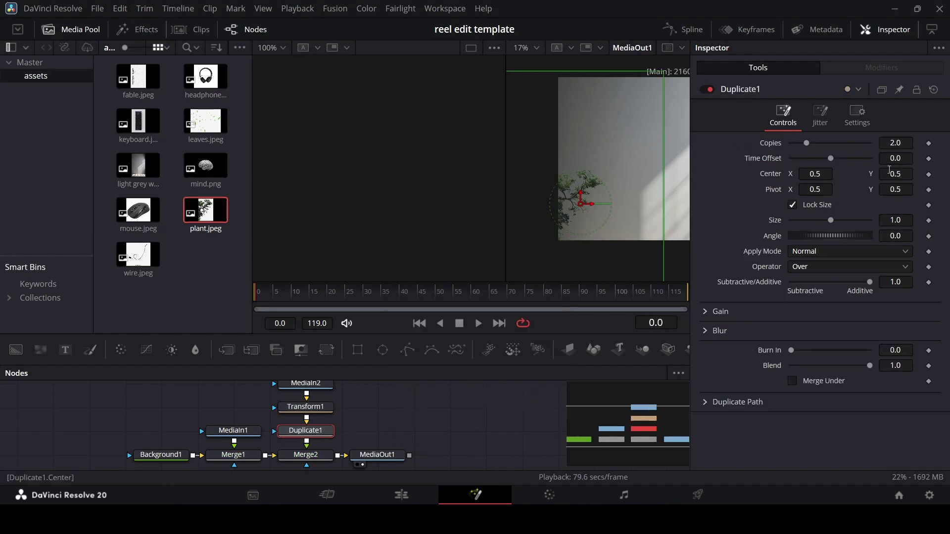
drag(902, 176, 899, 176)
click(505, 416)
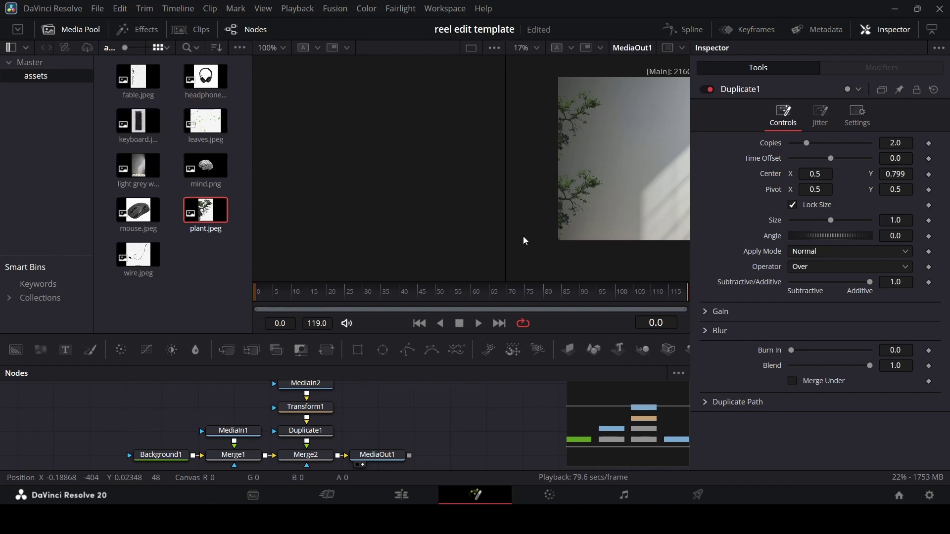
Shift both plants slightly left by setting the Center X of Merge2 to about 0.11.
click(325, 456)
scroll(322, 458, down, 1)
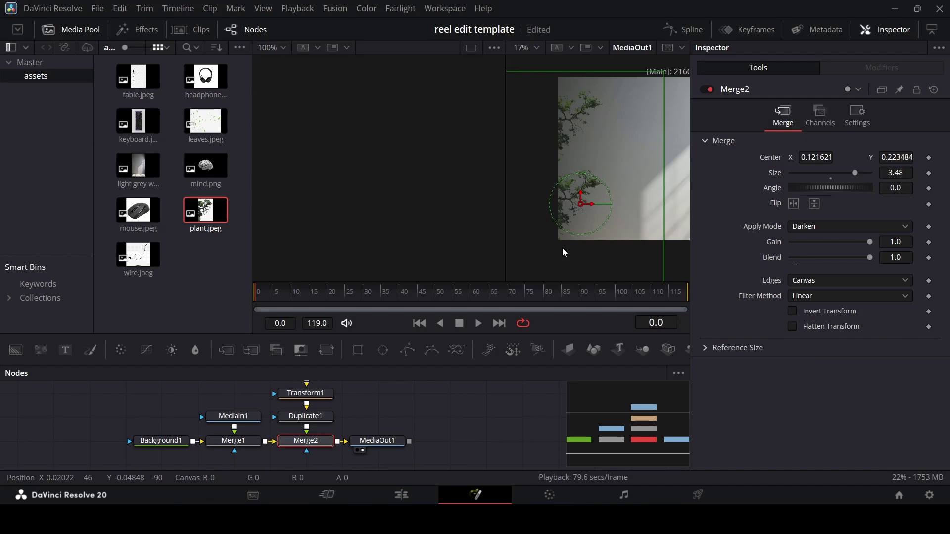
click(505, 412)
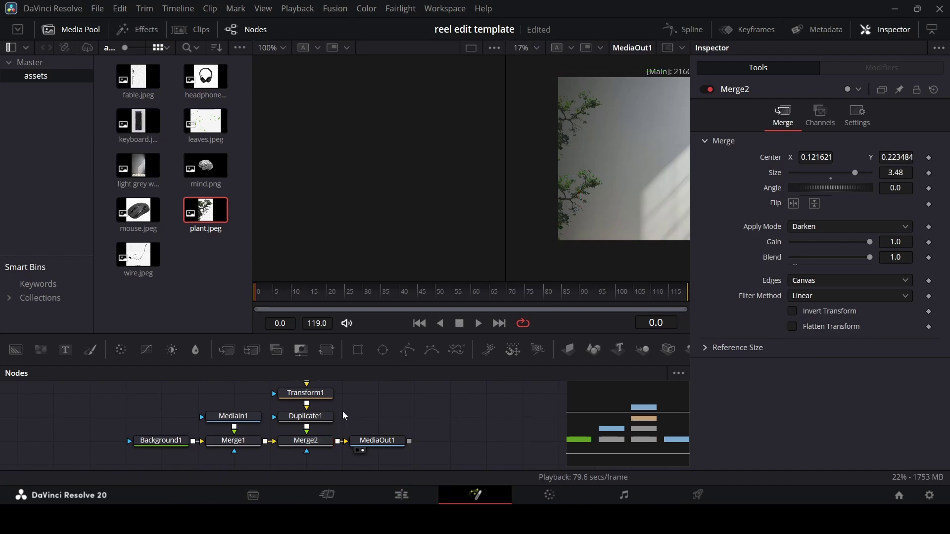
click(319, 395)
scroll(355, 411, up, 1)
click(305, 455)
scroll(306, 455, down, 1)
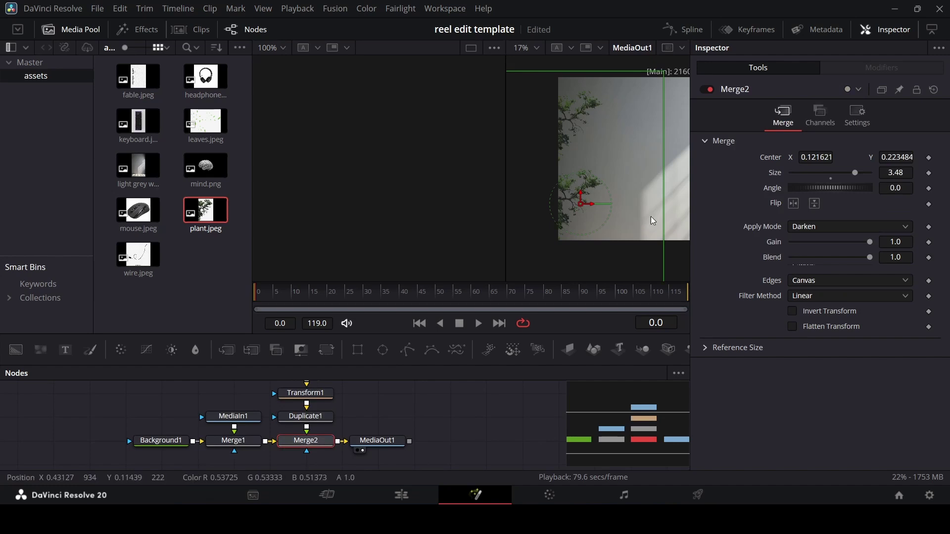
mouse_move(817, 157)
mouse_down()
mouse_move(806, 157)
mouse_move(829, 157)
mouse_move(816, 157)
mouse_up()
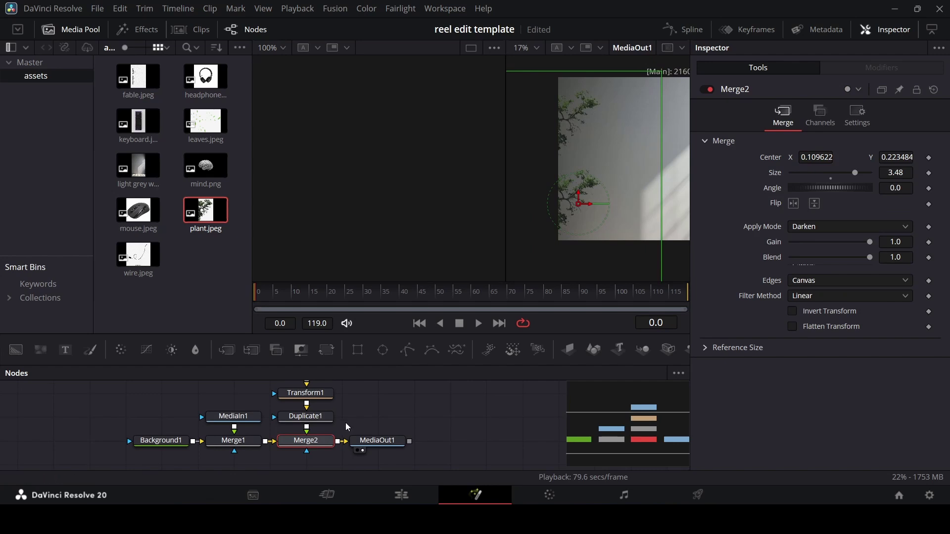
Shrink the duplicated plant to size 0.61 and place it at Center X 0.44, Y 0.766 in Duplicate1.
click(306, 416)
scroll(353, 441, up, 5)
scroll(351, 438, down, 3)
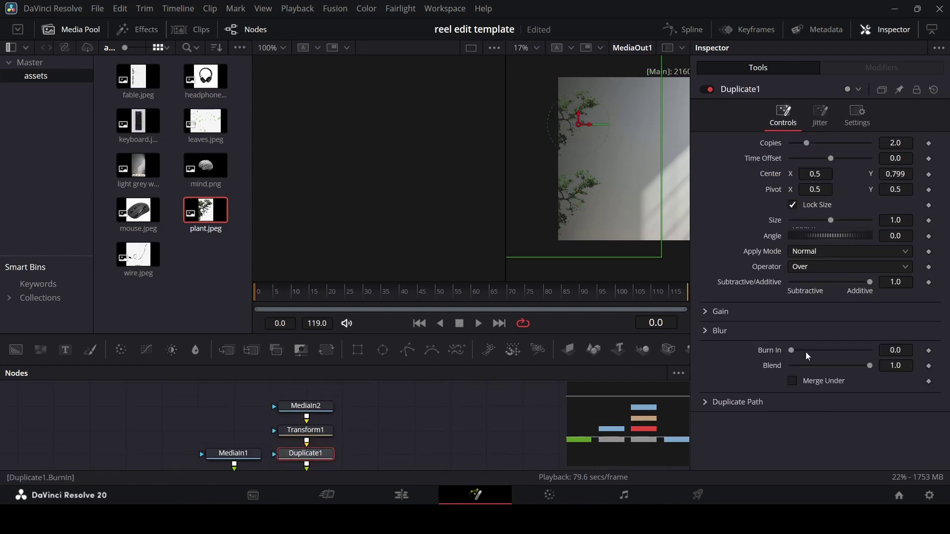
drag(835, 224, 819, 228)
drag(816, 178, 817, 176)
drag(897, 174, 895, 174)
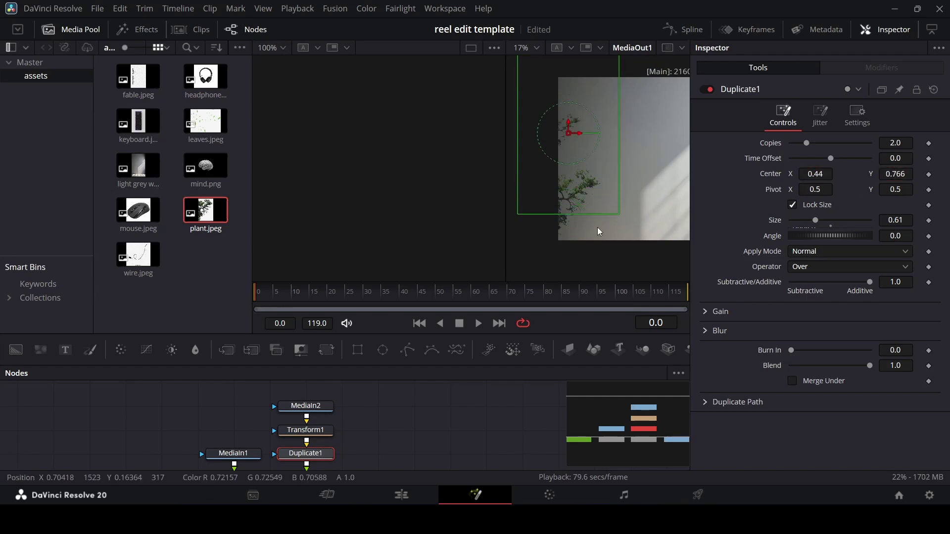
Lower the plants slightly along the wall's left edge through Transform1.
click(317, 431)
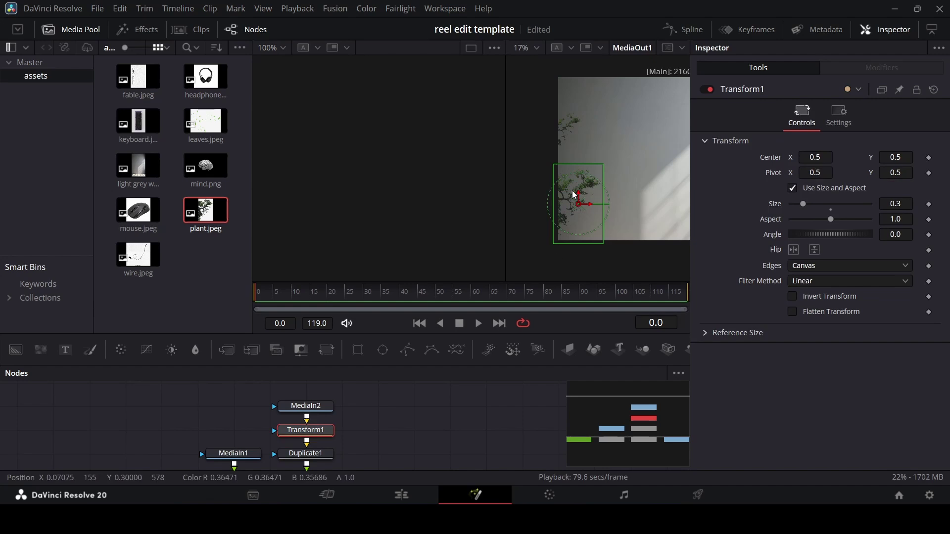
drag(577, 197, 580, 207)
click(468, 454)
scroll(388, 434, down, 1)
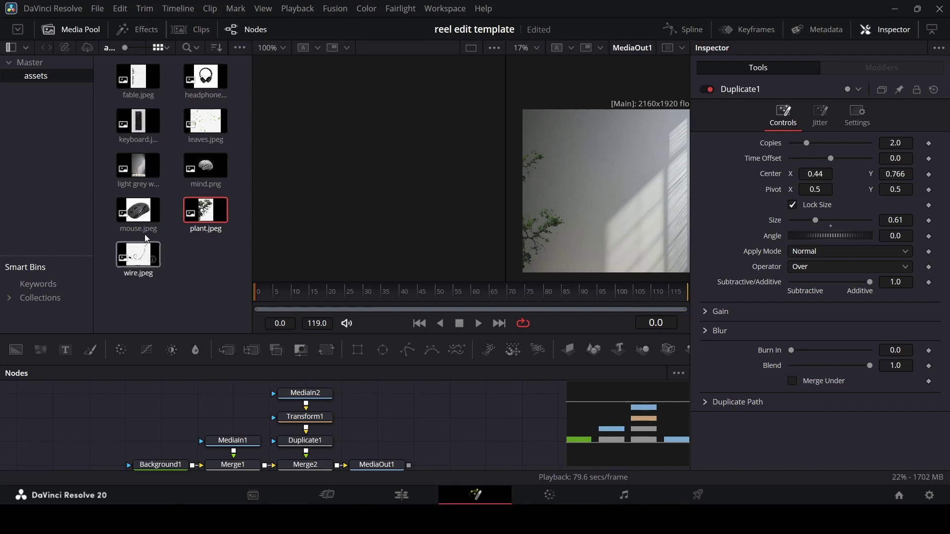
Merge mouse.jpeg from the assets bin after Merge2 using the Darken apply mode.
drag(139, 211, 366, 465)
click(823, 227)
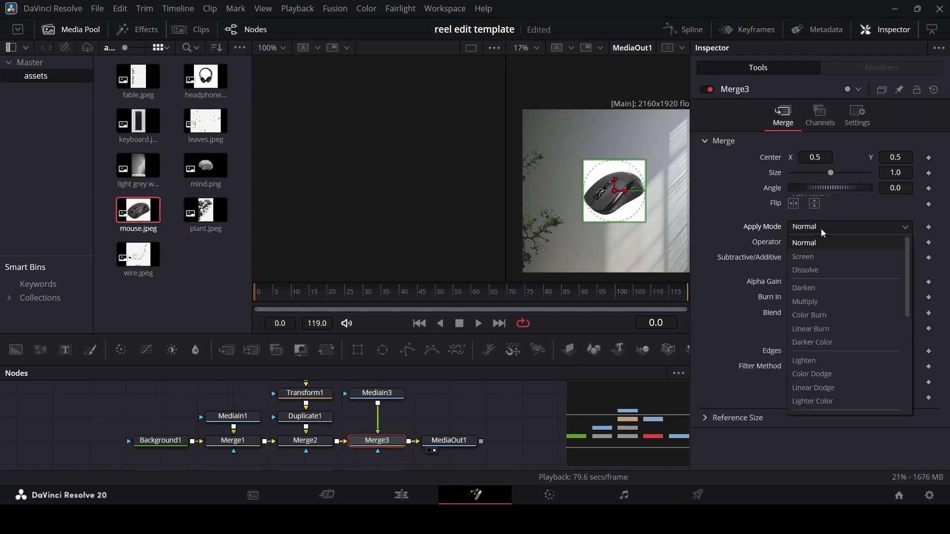
click(822, 272)
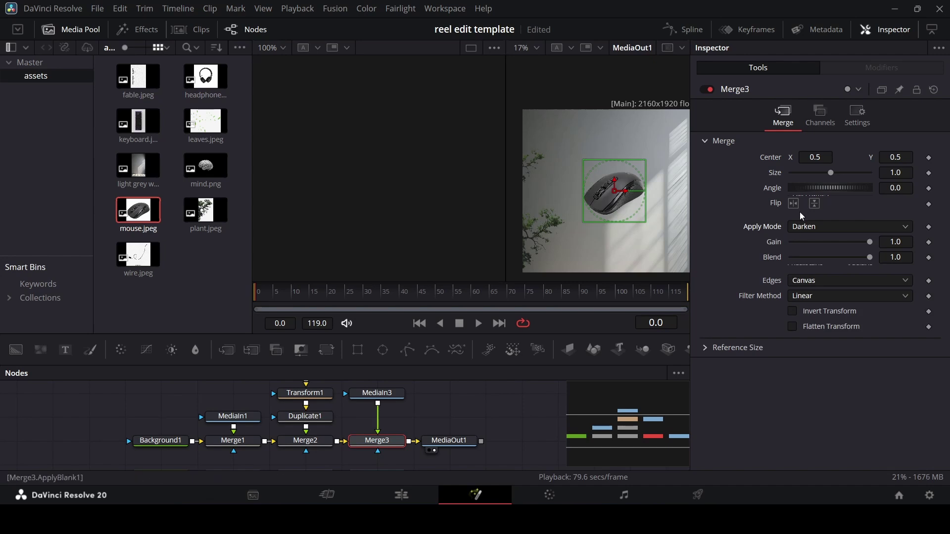
Scale the computer mouse to 0.35, rotate it to -65.2 and place it beside the lower plant at about X 0.22, Y 0.17.
drag(830, 178, 815, 196)
drag(616, 191, 568, 248)
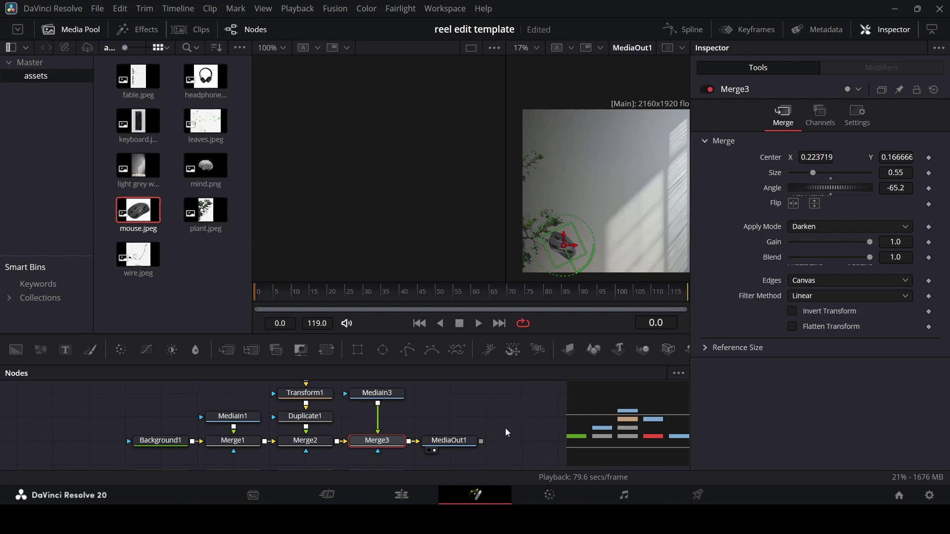
drag(813, 172, 805, 173)
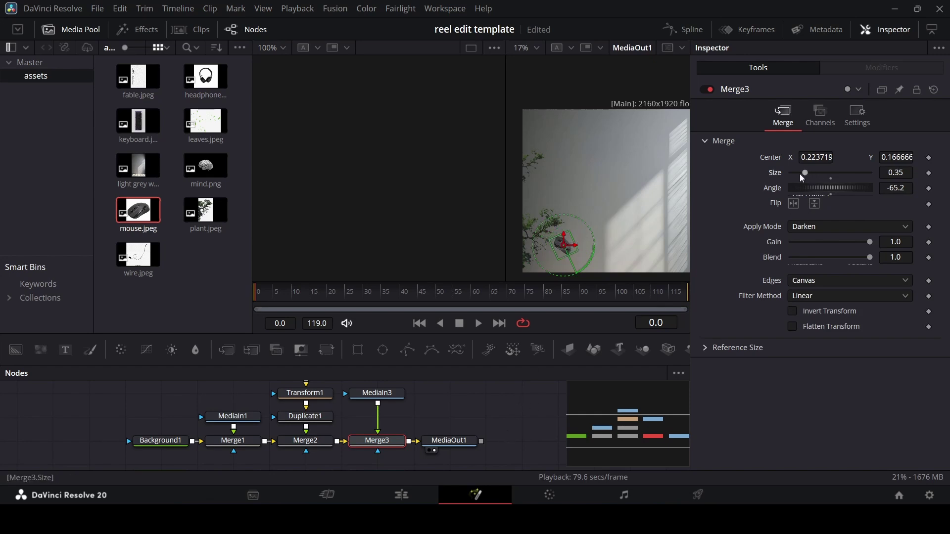
click(443, 425)
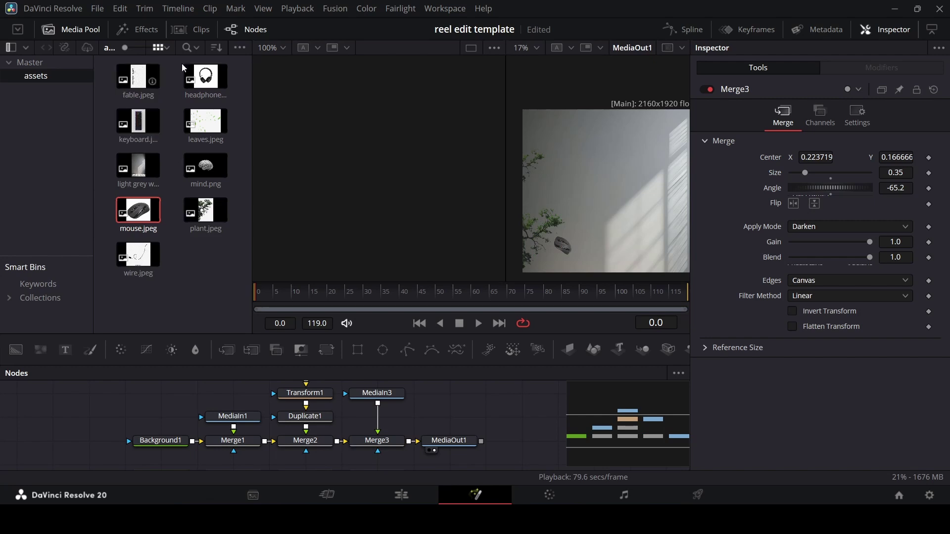
Merge the headphones image from the assets bin after Merge3 using the Darken apply mode.
drag(207, 77, 436, 442)
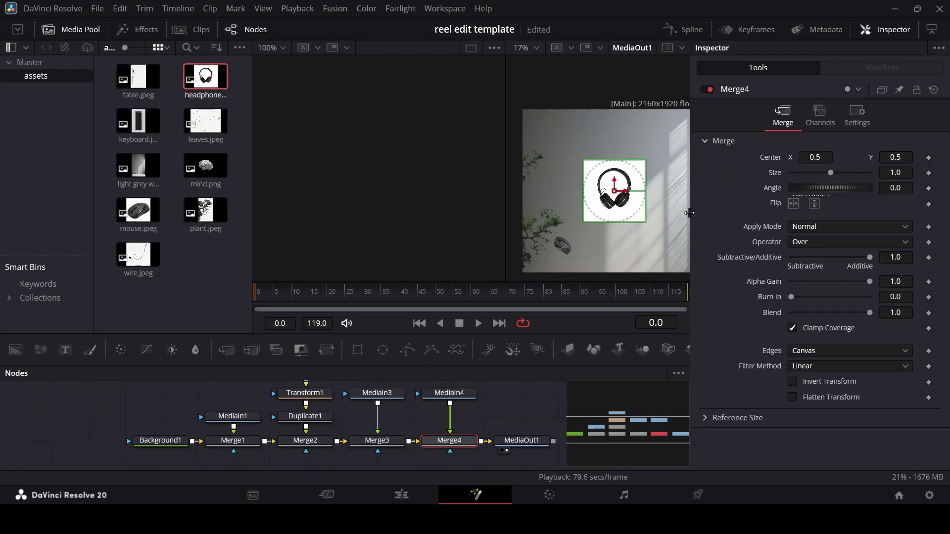
click(842, 227)
click(827, 288)
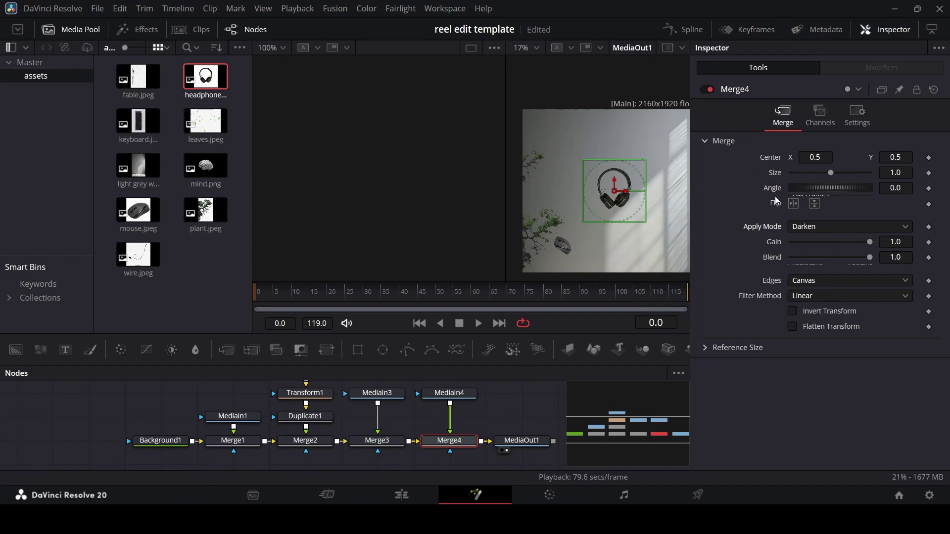
Scale the headphones to 0.5, rotate them to 20.9 and place them above the upper plant at about X 0.13, Y 0.78.
drag(831, 173, 811, 173)
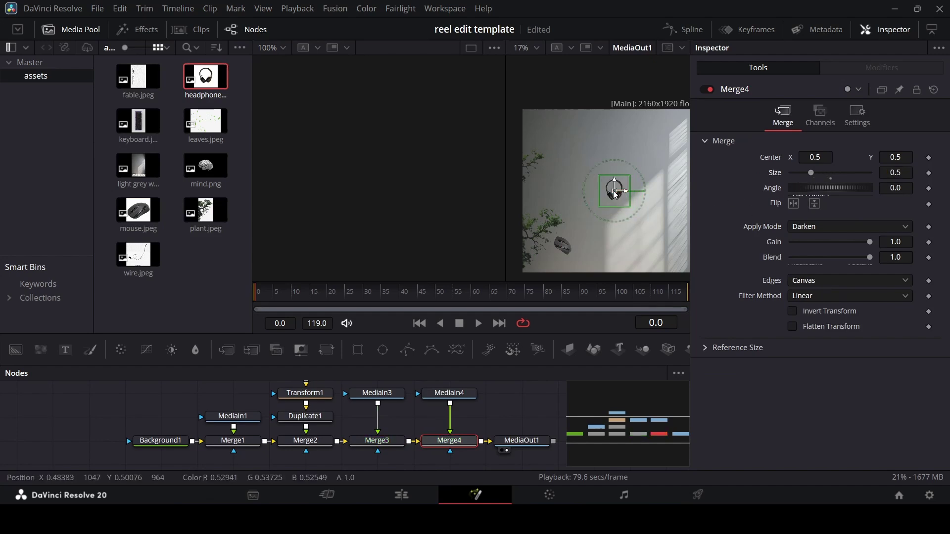
drag(615, 194, 550, 168)
drag(831, 188, 837, 193)
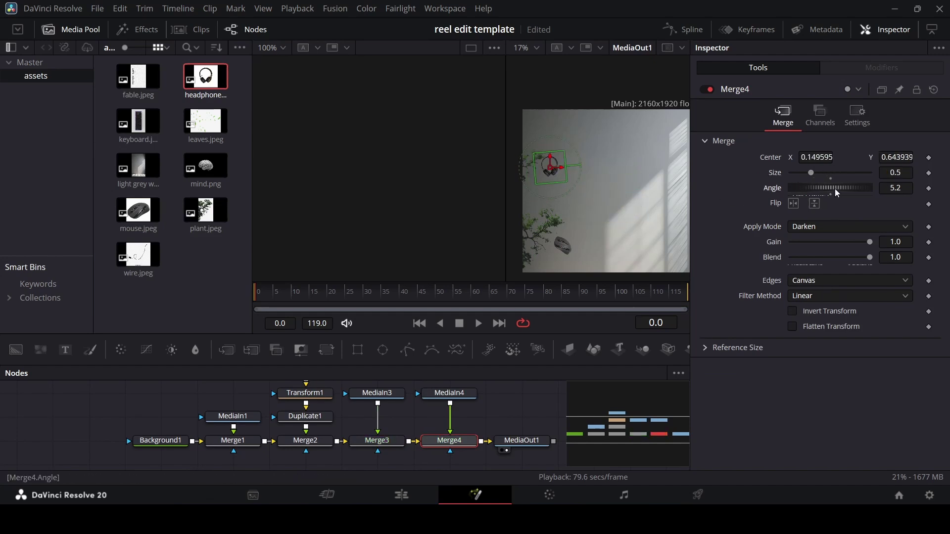
mouse_move(547, 161)
mouse_down()
mouse_move(543, 147)
mouse_move(550, 151)
mouse_up()
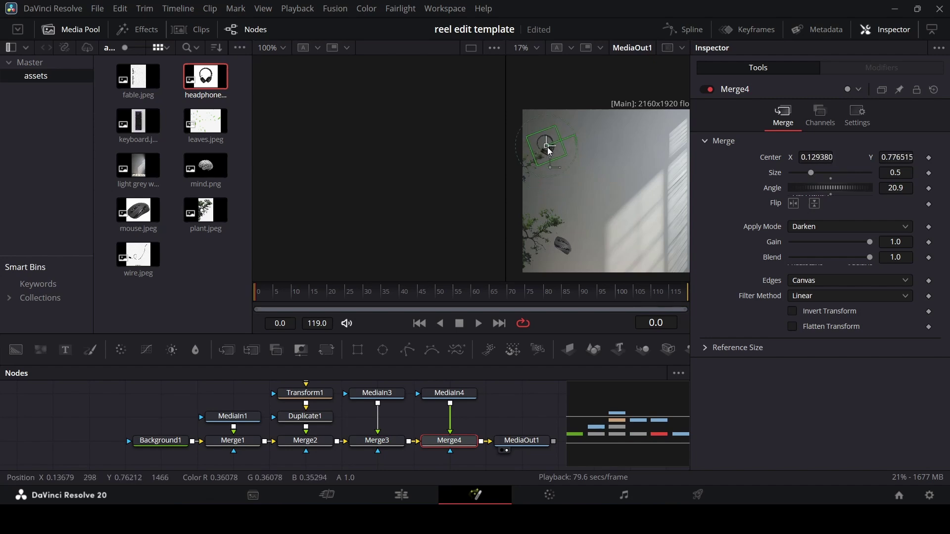
click(506, 401)
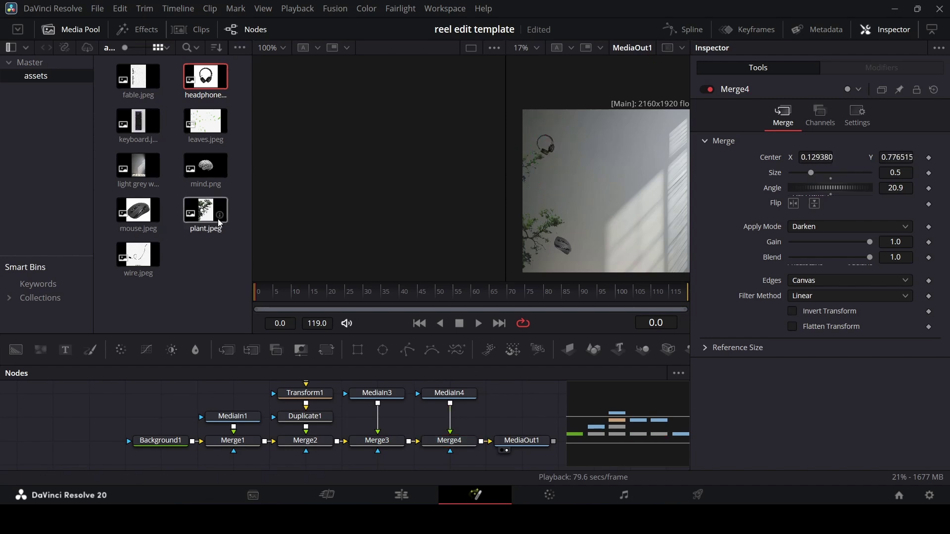
Merge mind.png from the assets bin into the node chain between Merge4 and MediaOut1.
drag(206, 167, 424, 350)
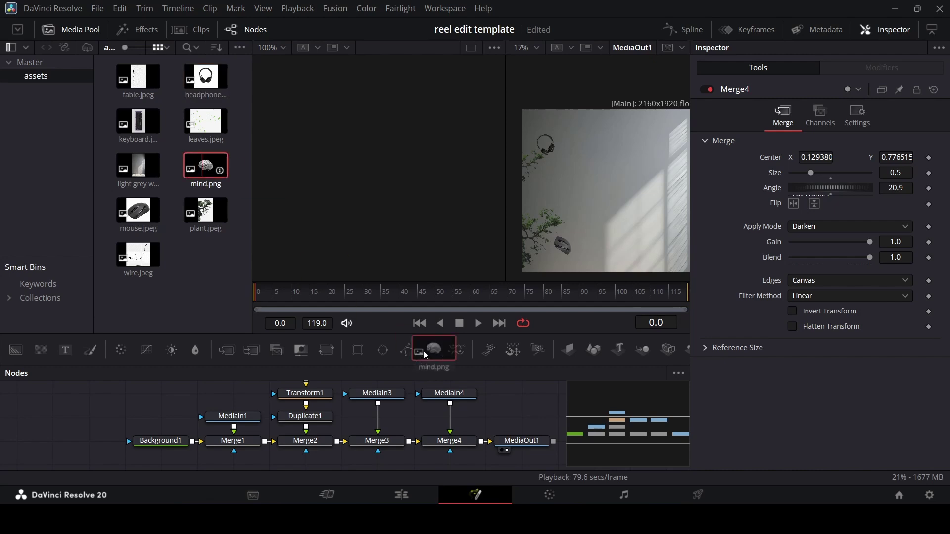
drag(506, 396, 389, 448)
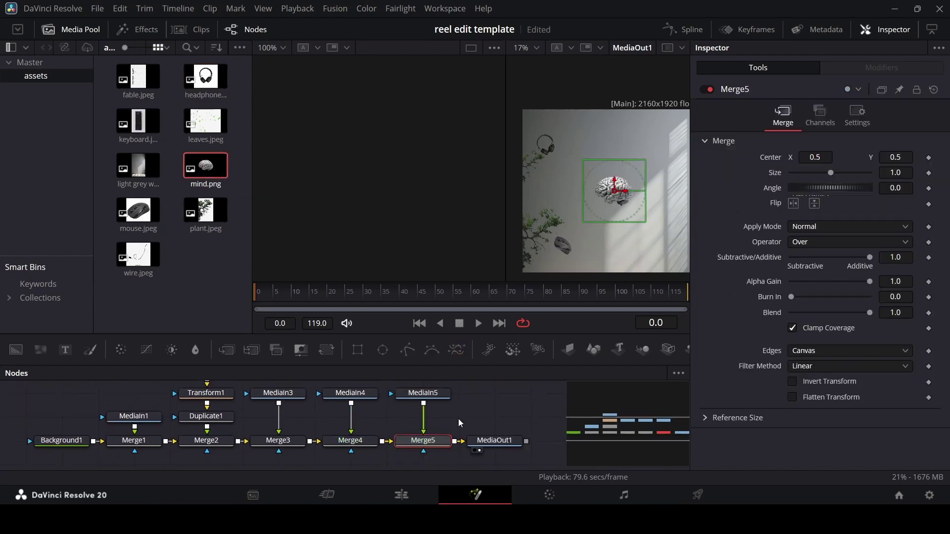
click(458, 419)
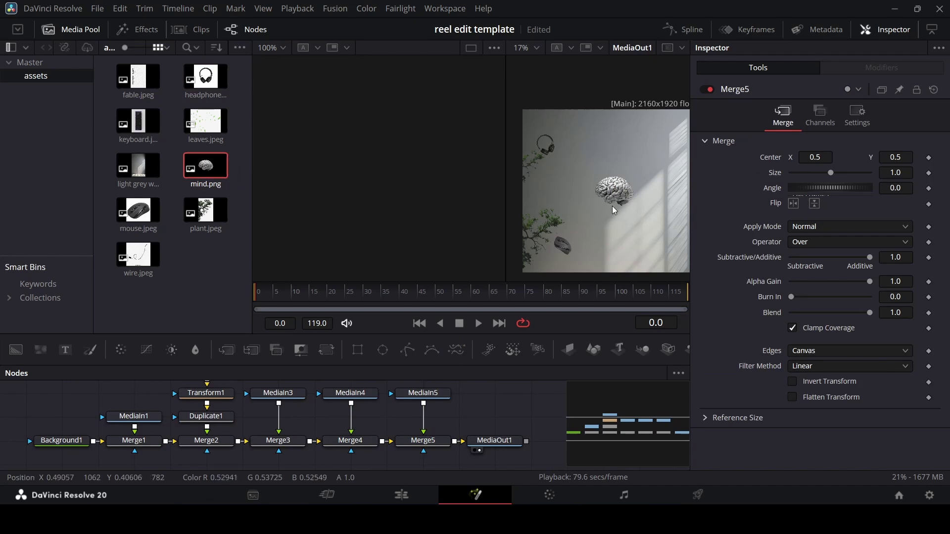
Open a gap before Merge2 by moving Background1, MediaIn1 and Merge1 to the left in the node graph.
drag(636, 429, 17, 443)
click(107, 444)
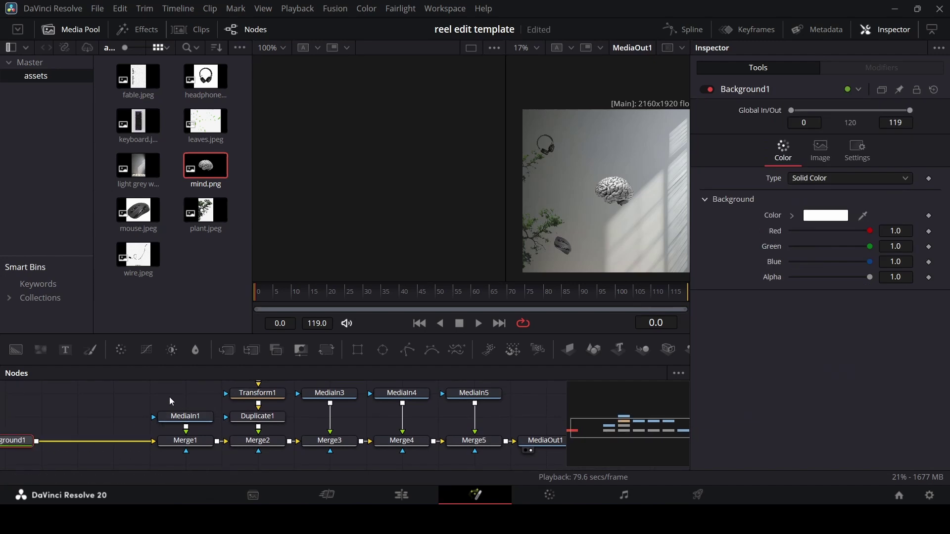
drag(169, 397, 77, 440)
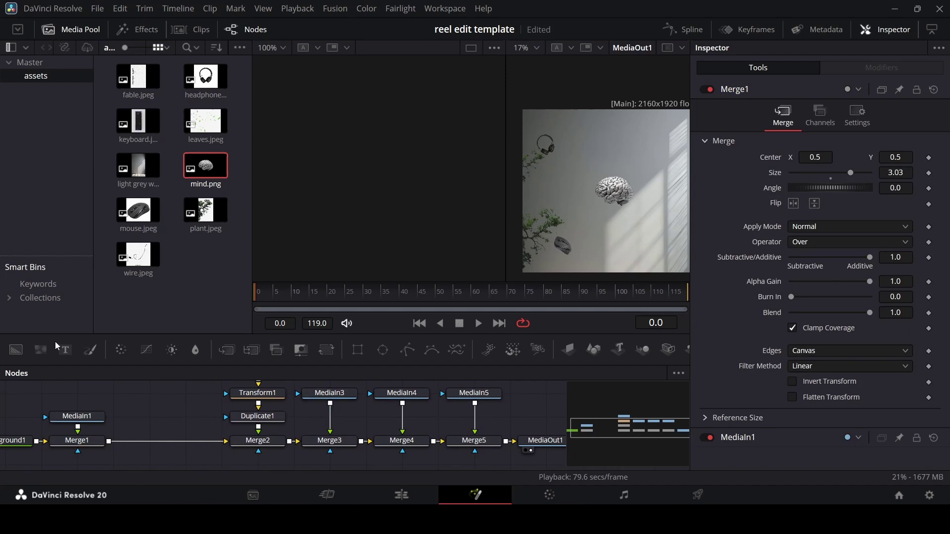
Merge a new Background between Merge1 and Merge2 and move it over the frame's right half at Center X about 0.746.
drag(16, 350, 110, 443)
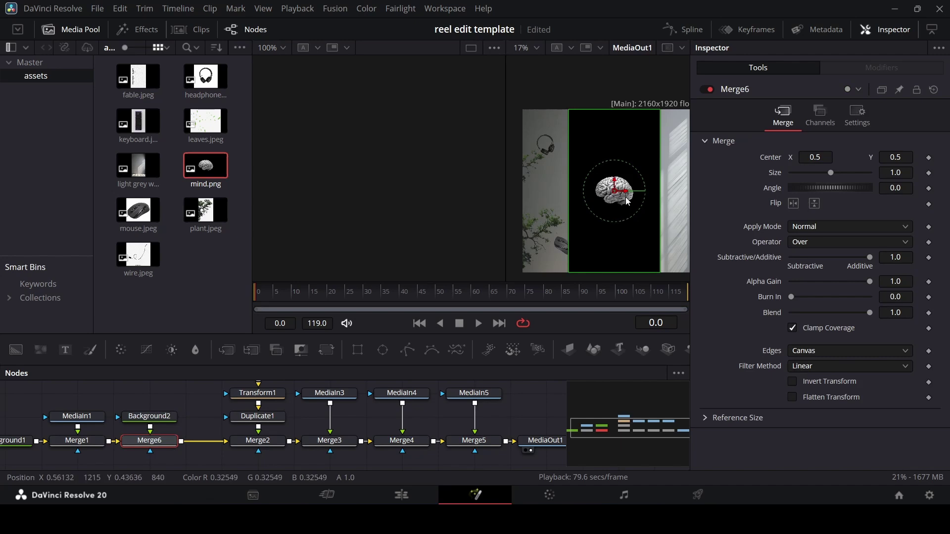
scroll(566, 221, down, 2)
mouse_move(596, 205)
mouse_down()
mouse_move(618, 210)
mouse_move(594, 213)
mouse_up()
scroll(616, 207, up, 3)
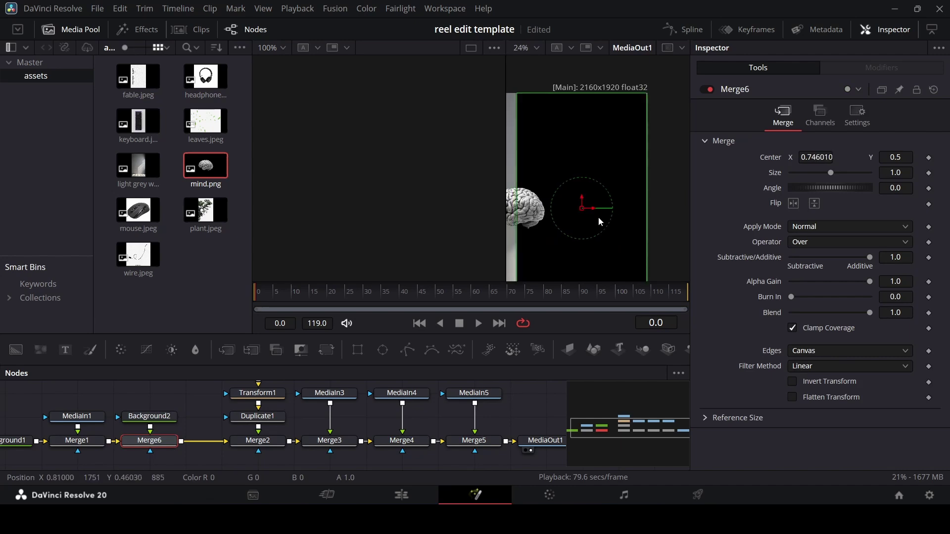
scroll(600, 218, down, 2)
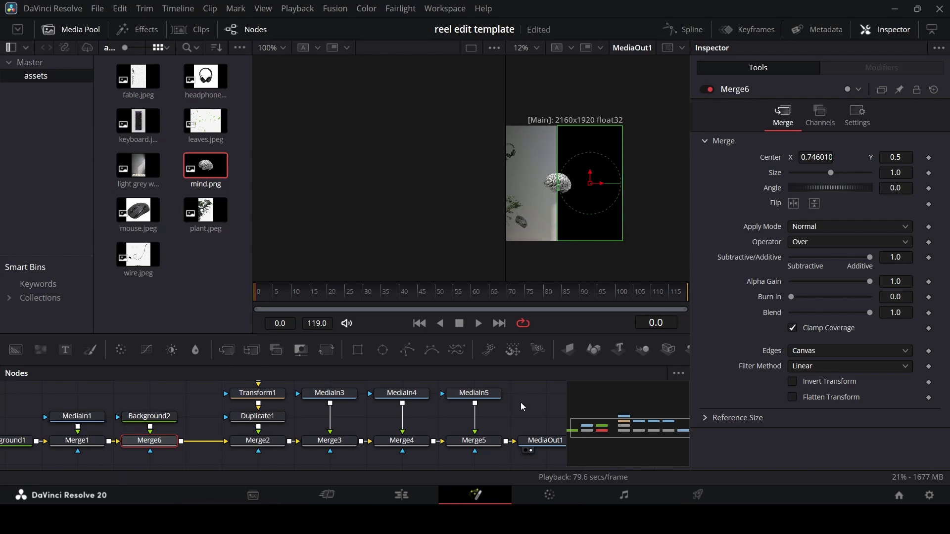
Preview the double-width framing on the Edit page by shifting the Fusion composition horizontally, and return to the Fusion page.
click(429, 491)
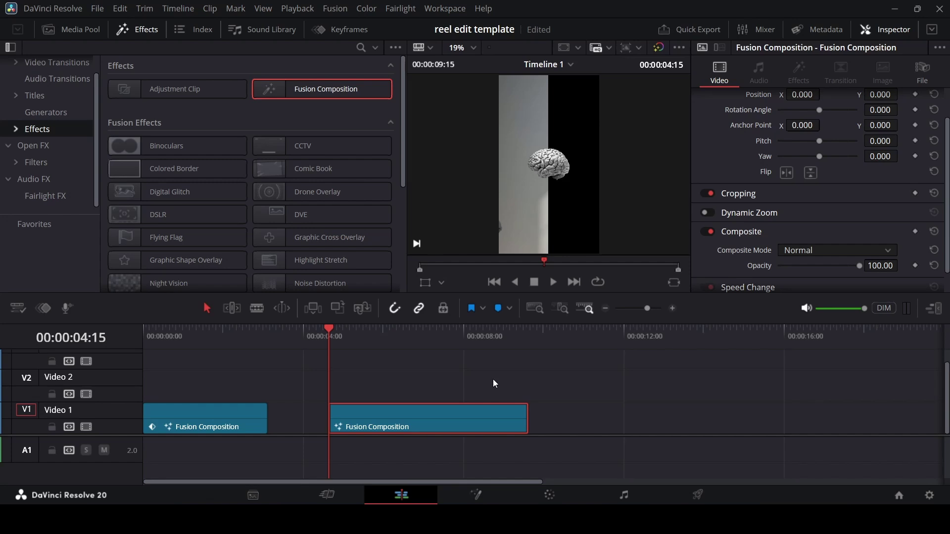
scroll(814, 134, up, 2)
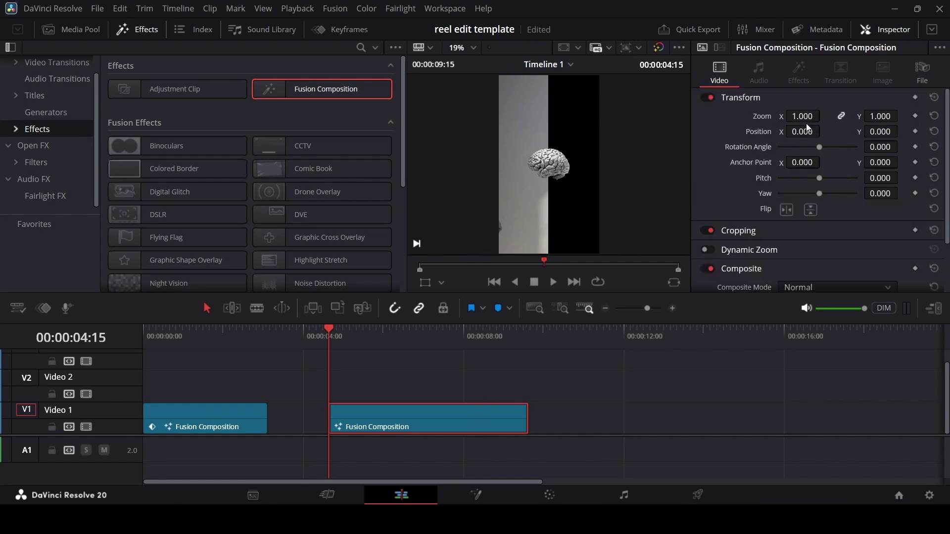
mouse_move(824, 131)
mouse_down()
mouse_move(809, 131)
mouse_move(821, 132)
mouse_up()
double_click(803, 132)
click(476, 495)
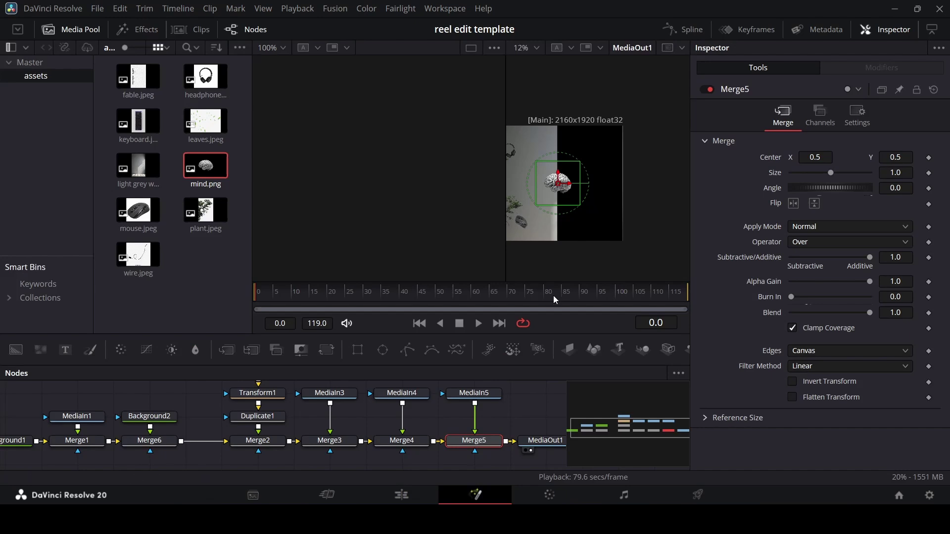
Merge wire.jpeg from the assets bin between Merge5 and MediaOut1 and set its apply mode to Darken.
click(155, 440)
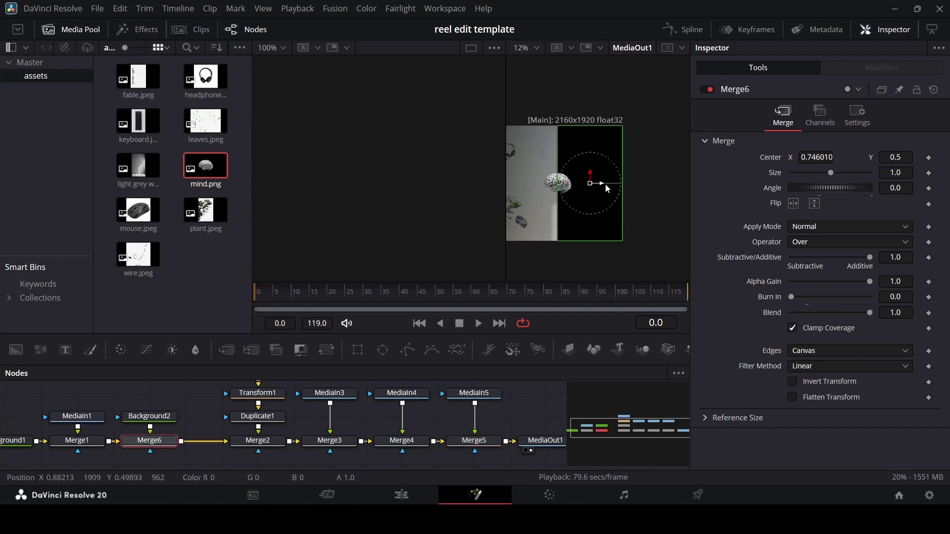
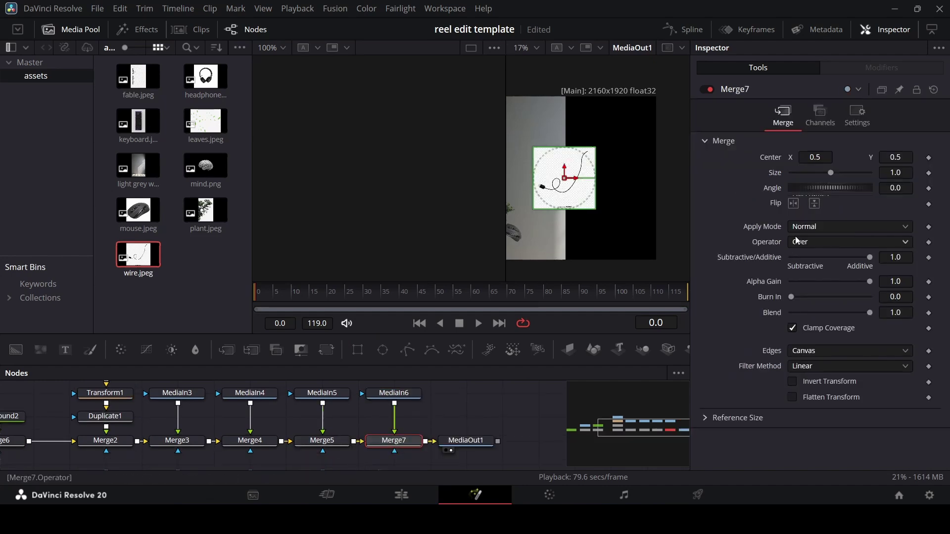
click(821, 227)
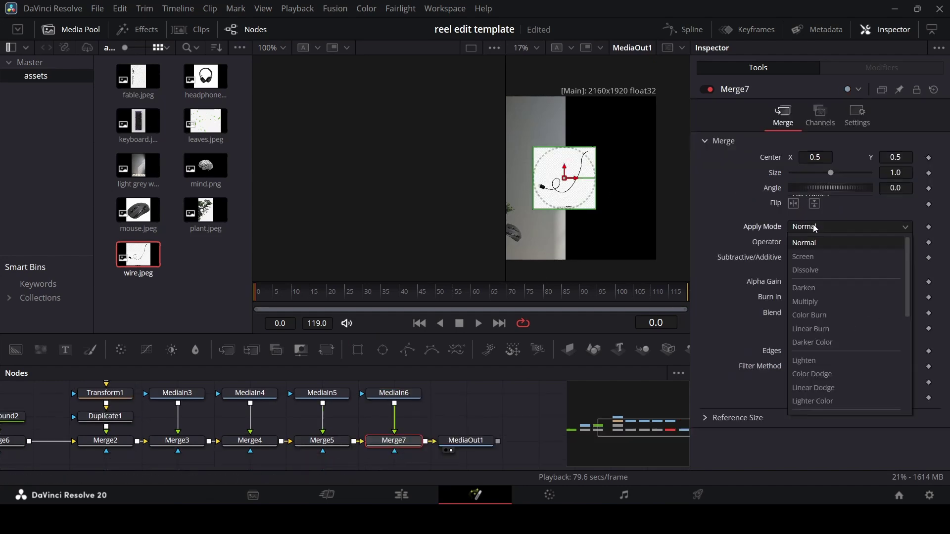
click(821, 291)
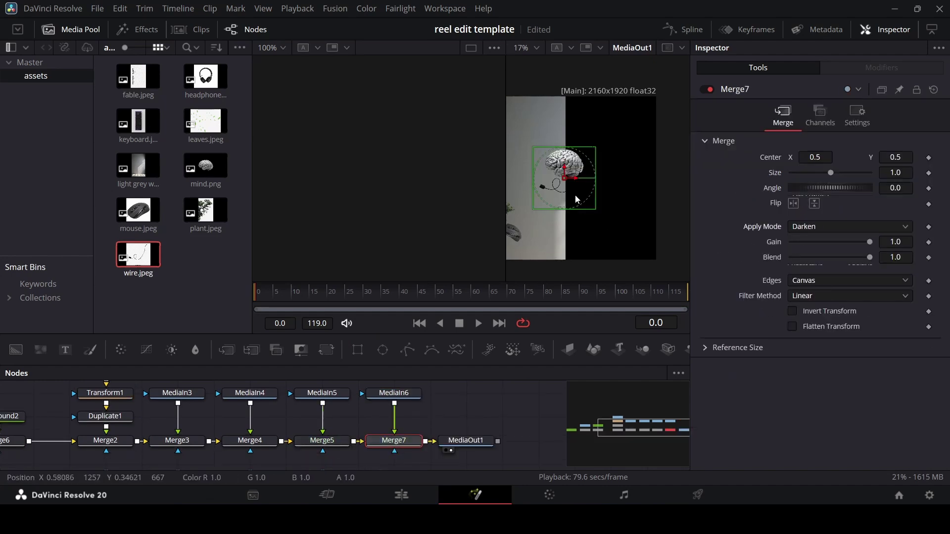
click(599, 428)
Disable the Background2 node that feeds Merge6.
click(255, 415)
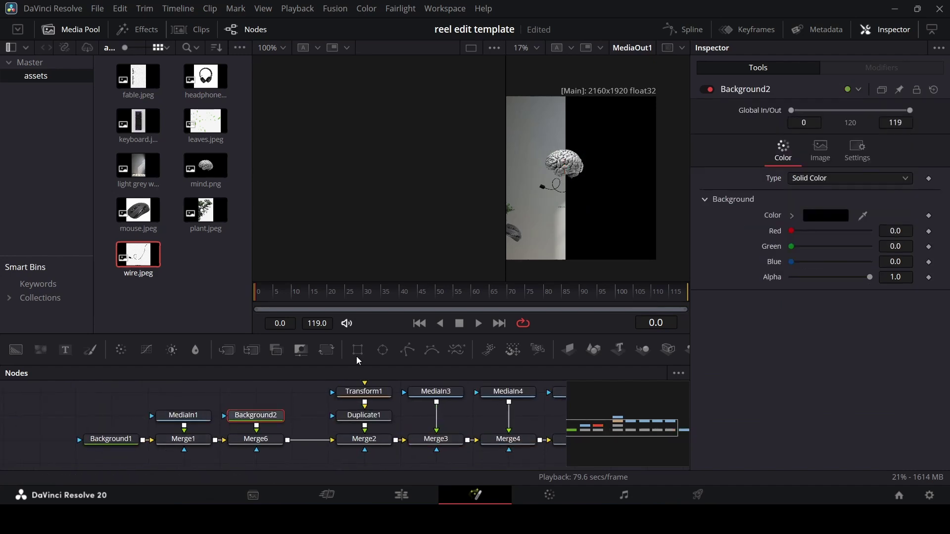
click(707, 90)
scroll(606, 190, up, 2)
scroll(599, 189, down, 3)
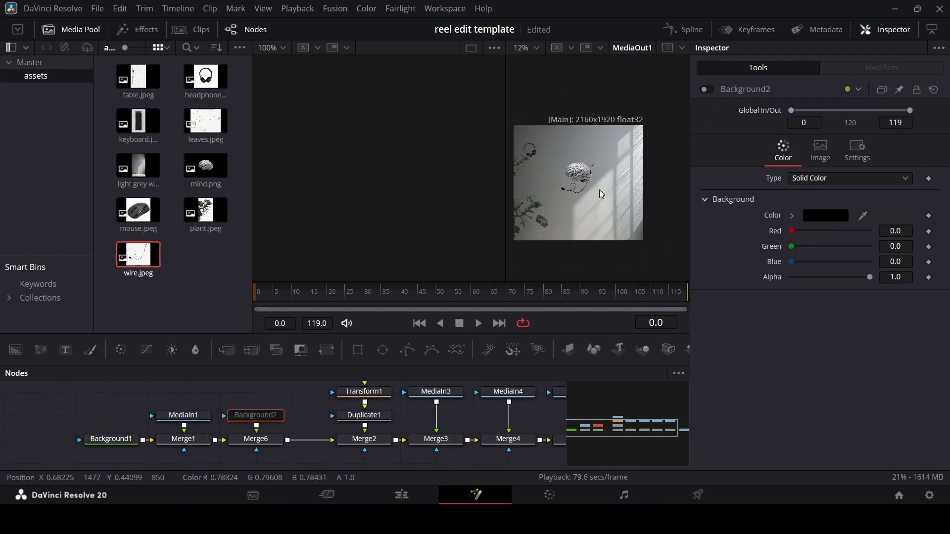
scroll(598, 189, up, 1)
Rotate the wire to 36.5 degrees and move it below the brain, at Center about X 0.479, Y 0.302.
drag(599, 425, 658, 427)
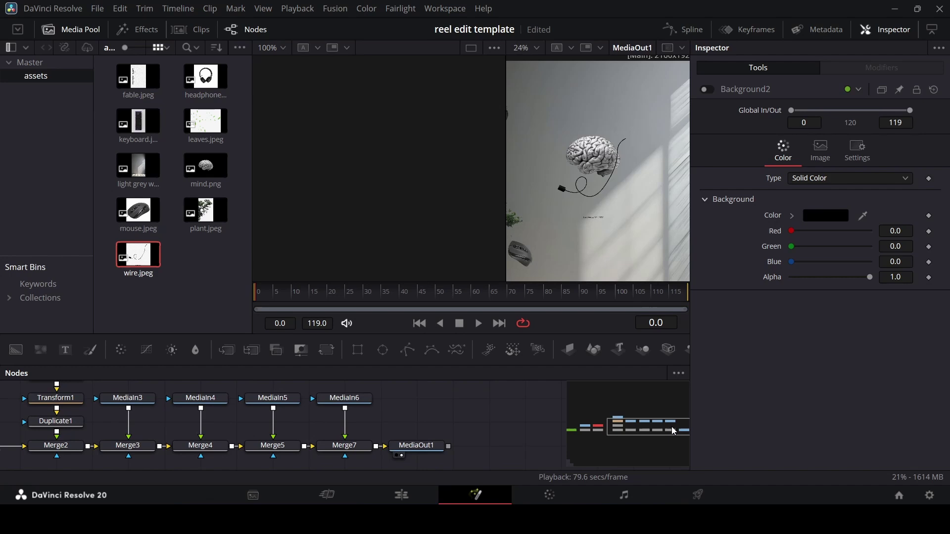
click(354, 446)
drag(594, 170, 559, 213)
drag(821, 190, 834, 188)
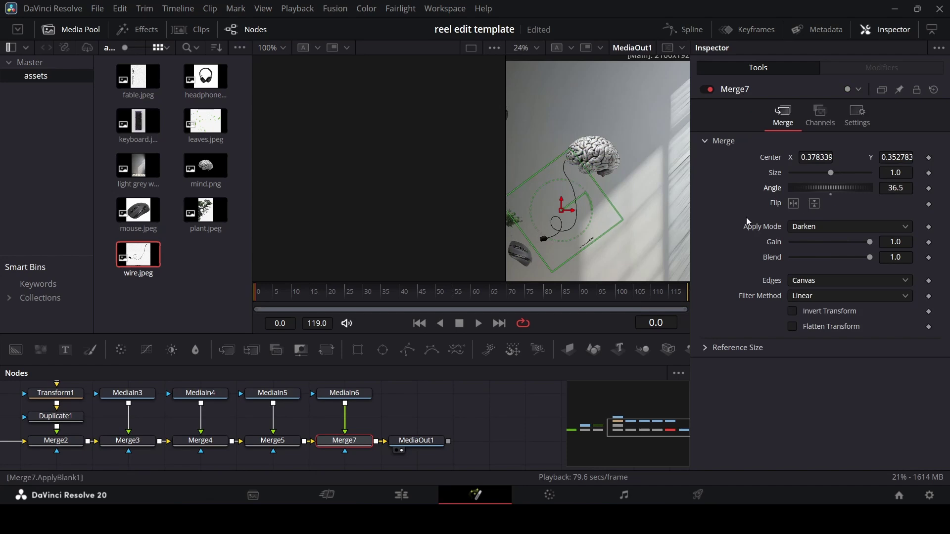
drag(562, 213, 588, 225)
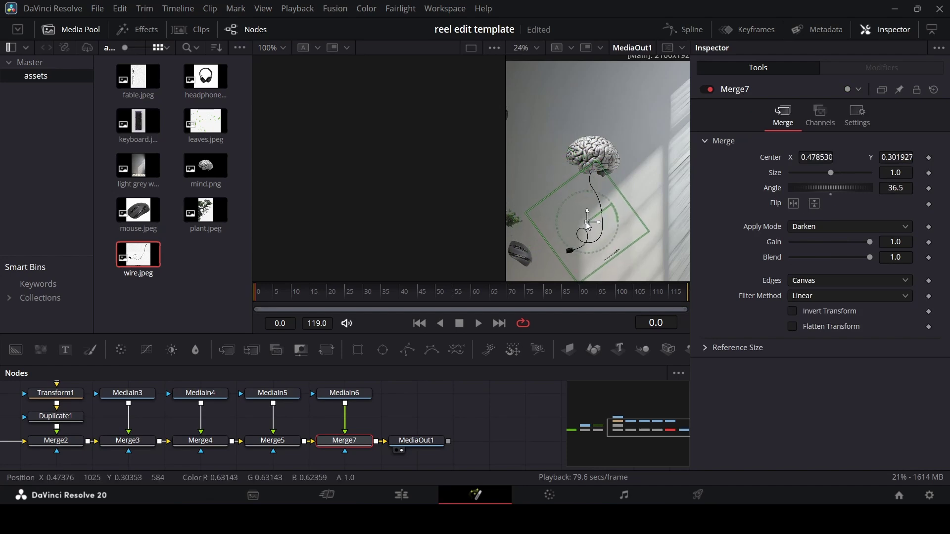
Fine-tune the wire's Center to X 0.498531 and Y 0.306927 so its upper end meets the brain stem.
scroll(588, 225, up, 8)
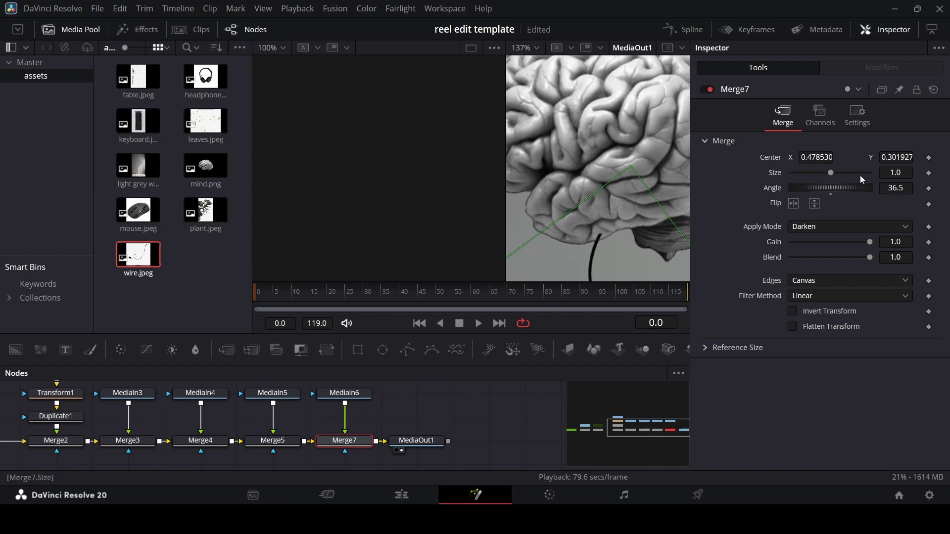
scroll(888, 157, down, 5)
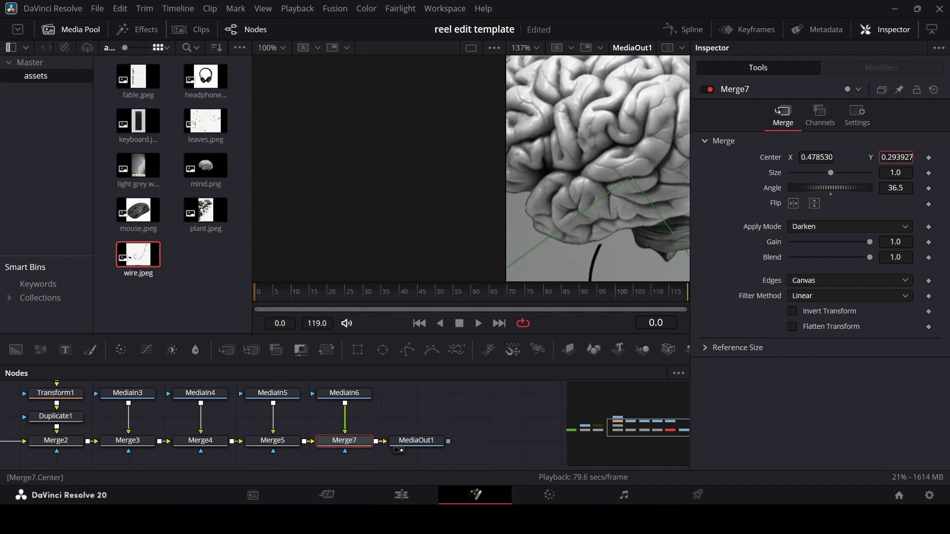
scroll(896, 157, up, 7)
scroll(816, 157, up, 20)
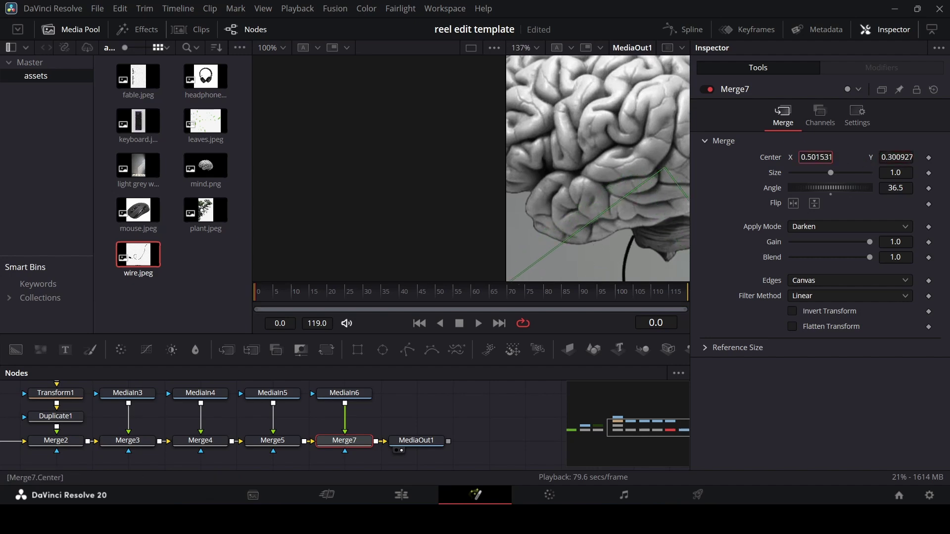
scroll(890, 155, up, 6)
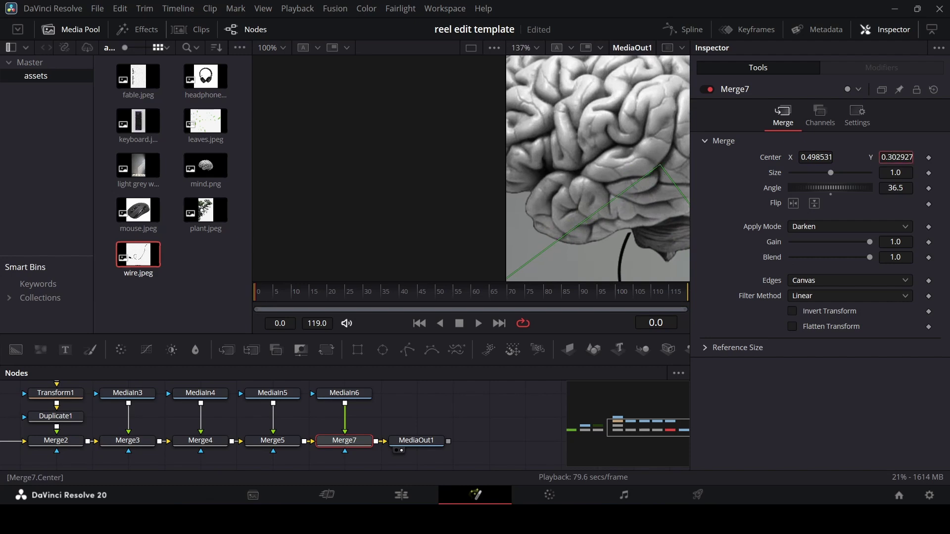
scroll(611, 185, down, 5)
scroll(606, 189, up, 3)
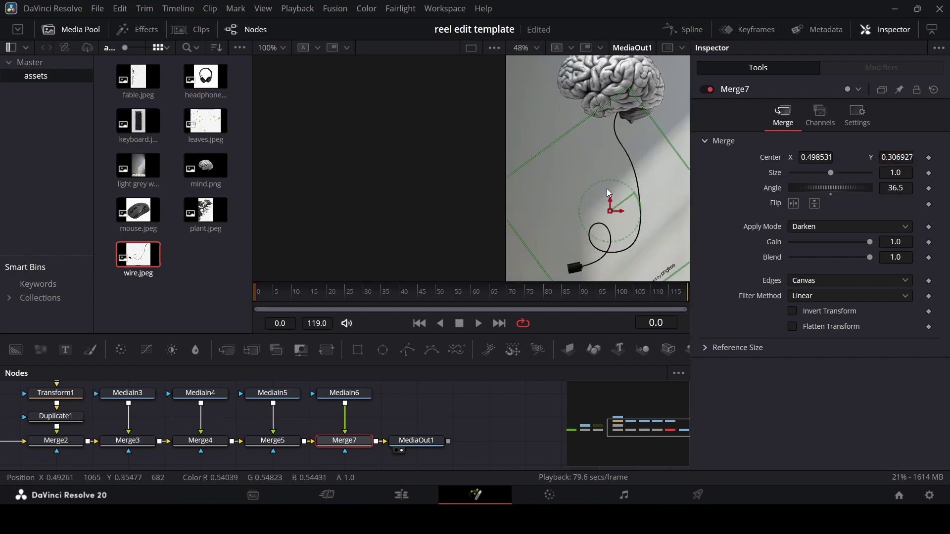
Crop out the wire image's pngtree watermark by adding a Rectangle mask to MediaIn6 with width and height 1.0 and Center Y 0.579.
scroll(574, 180, up, 2)
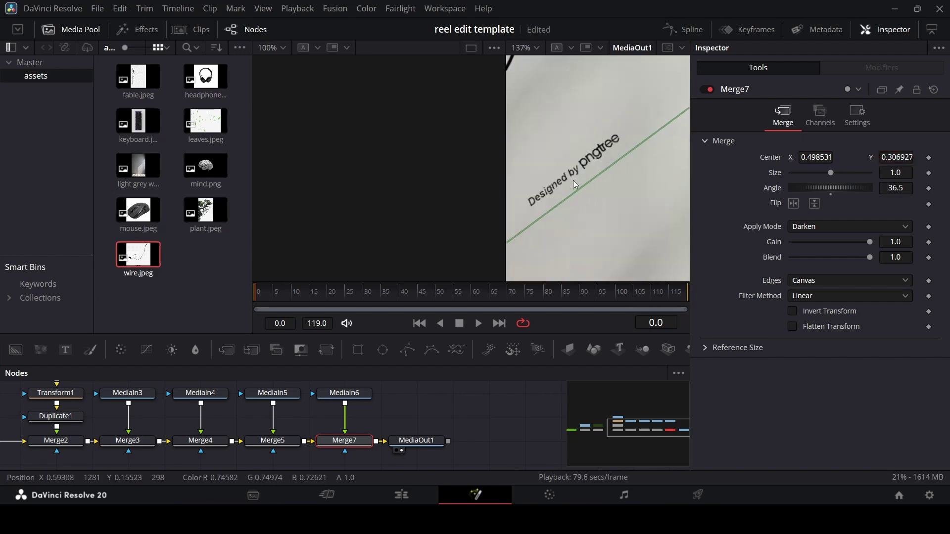
scroll(586, 191, down, 4)
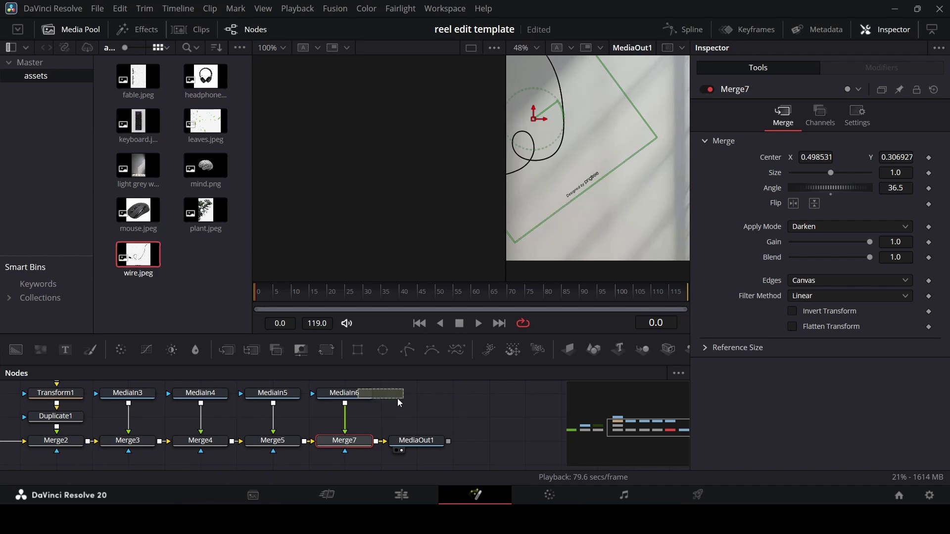
drag(399, 402, 344, 406)
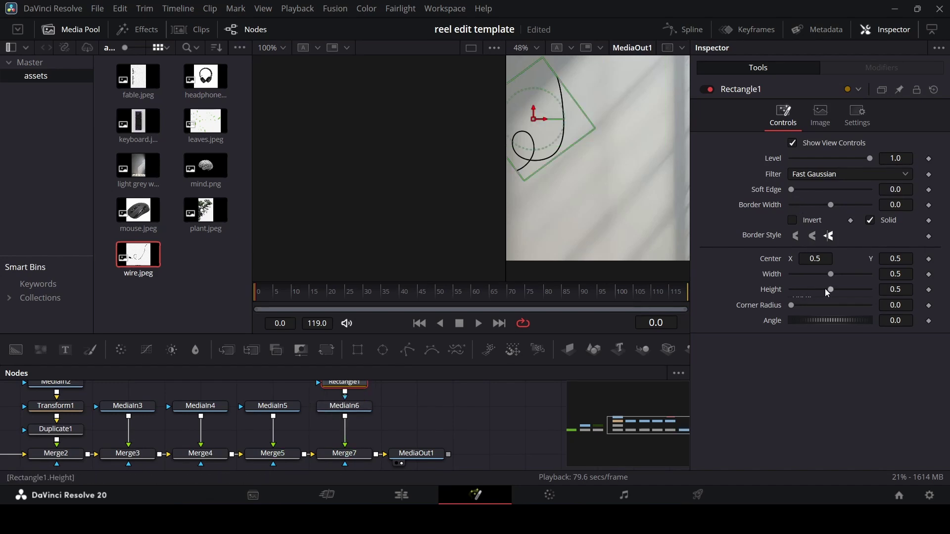
drag(832, 275, 913, 278)
drag(831, 290, 913, 291)
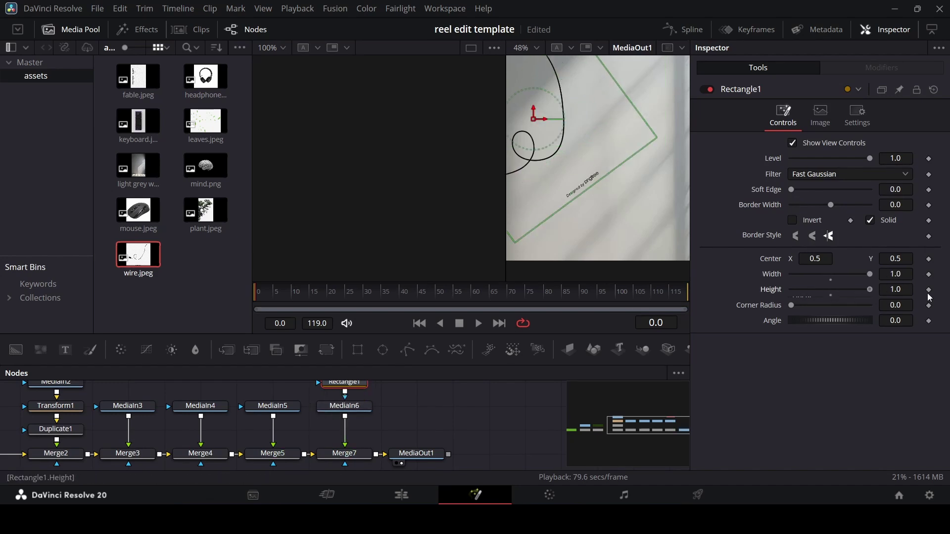
scroll(569, 188, down, 2)
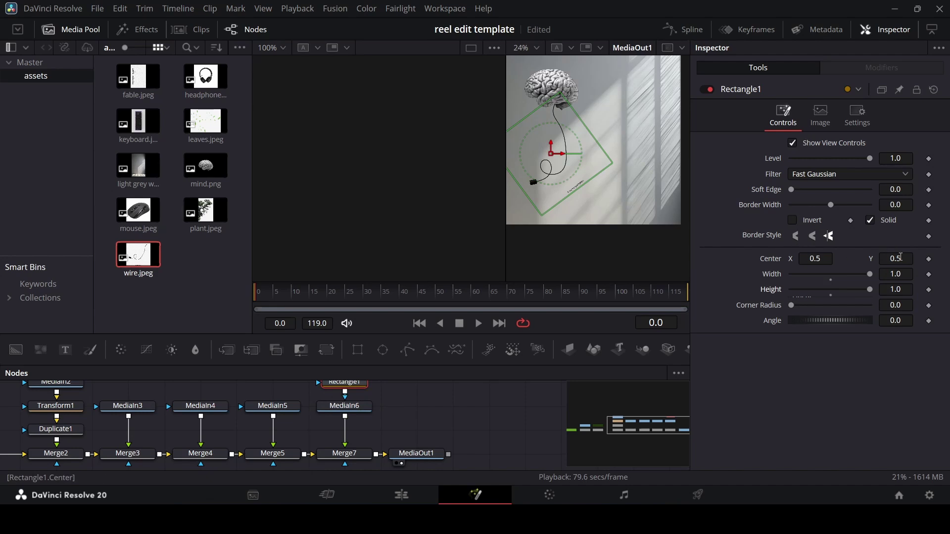
drag(901, 257, 914, 257)
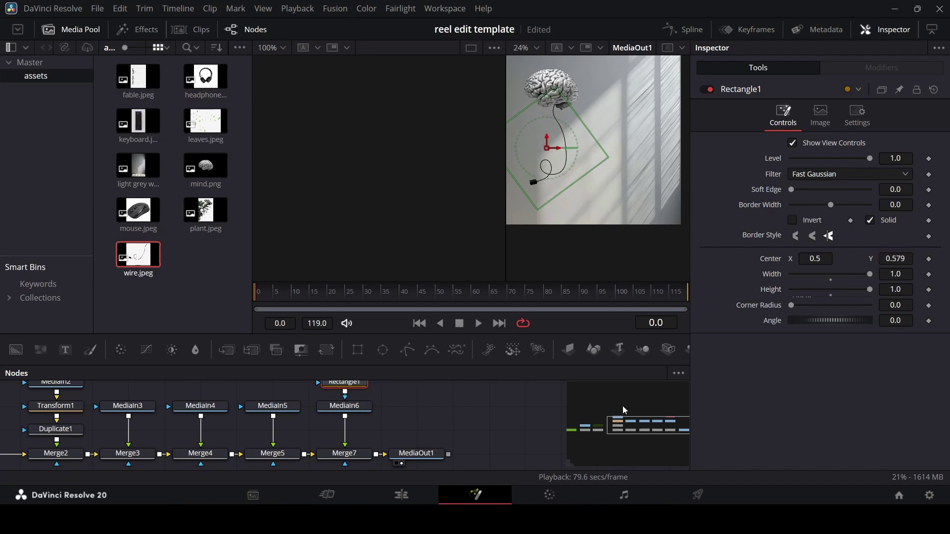
click(513, 440)
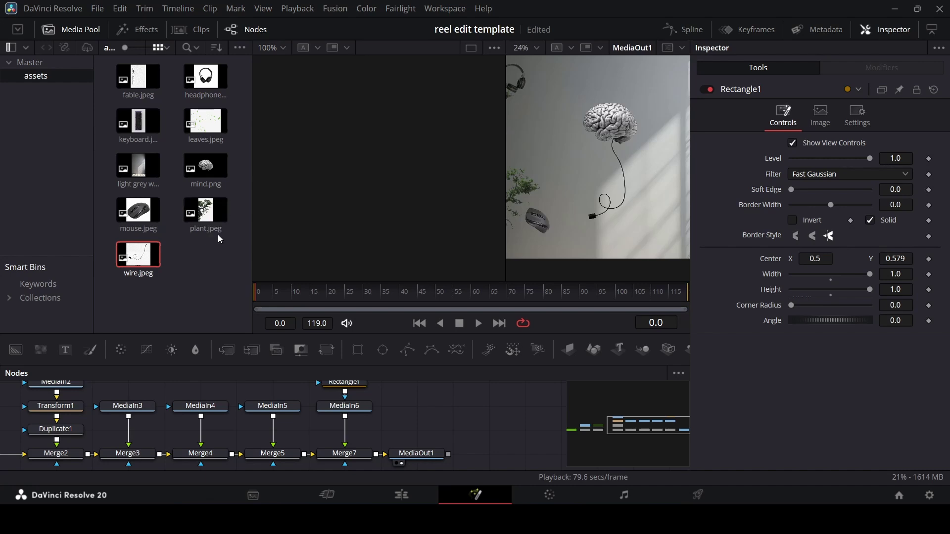
Merge keyboard.jpeg from the assets bin between Merge7 and MediaOut1 and set its apply mode to Darken.
drag(147, 123, 380, 459)
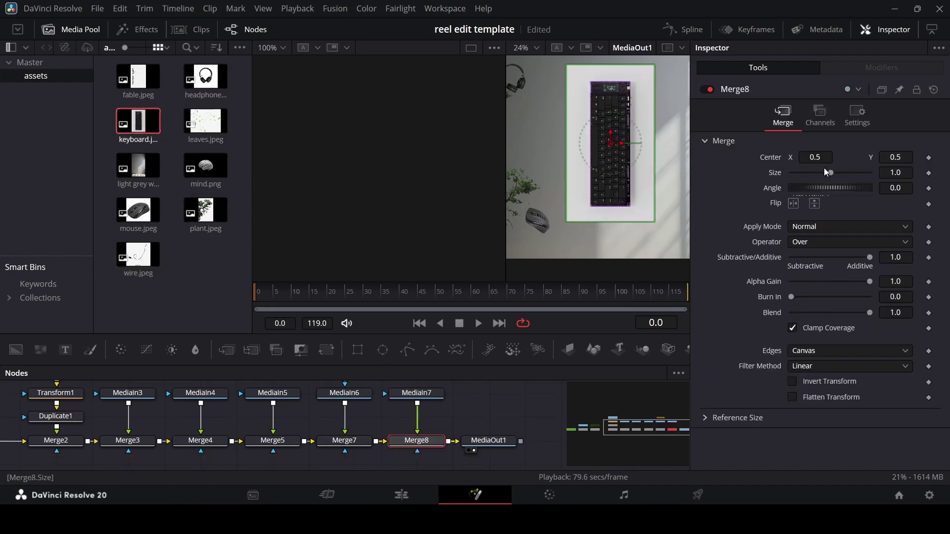
click(830, 227)
click(829, 257)
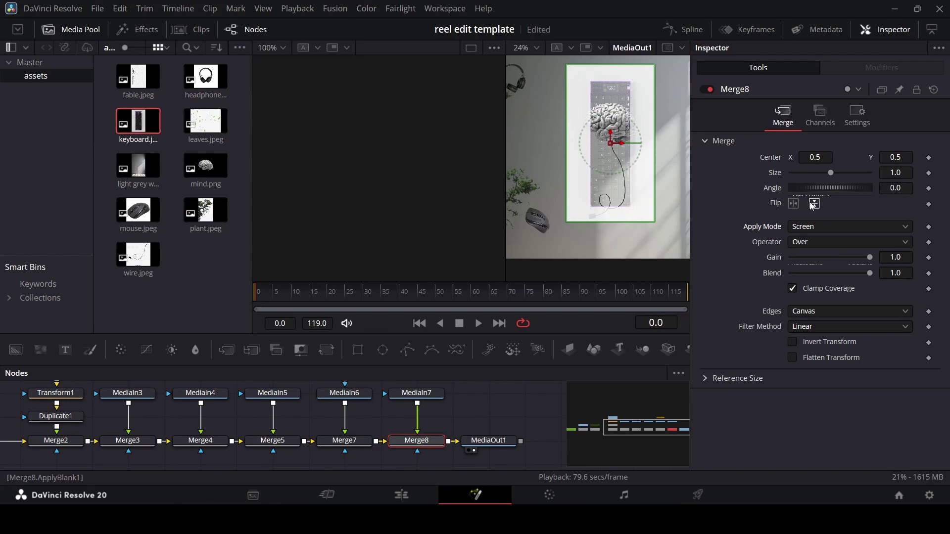
click(831, 231)
click(824, 292)
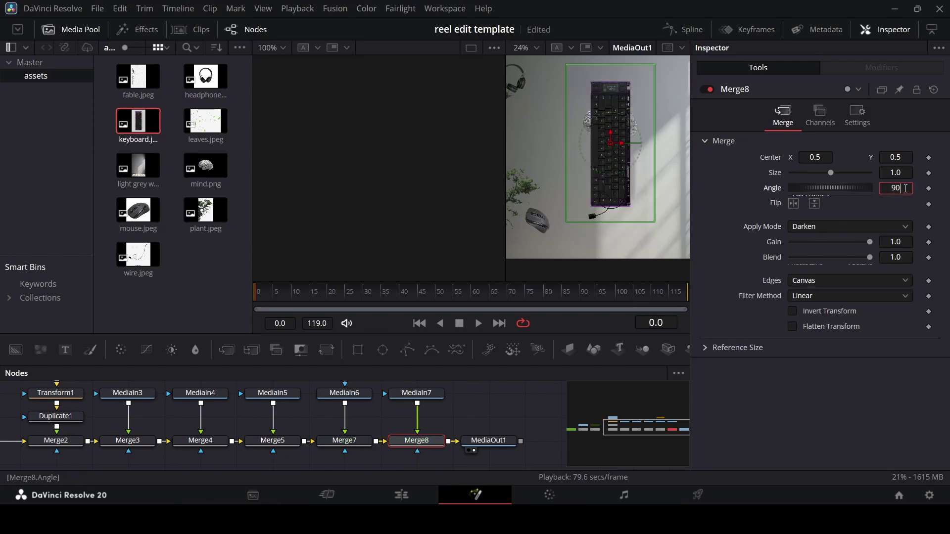
Rotate the keyboard to 90 degrees, lower it beneath the wire to Center Y about 0.096, and set its size to 0.5.
key(Return)
drag(616, 144, 689, 210)
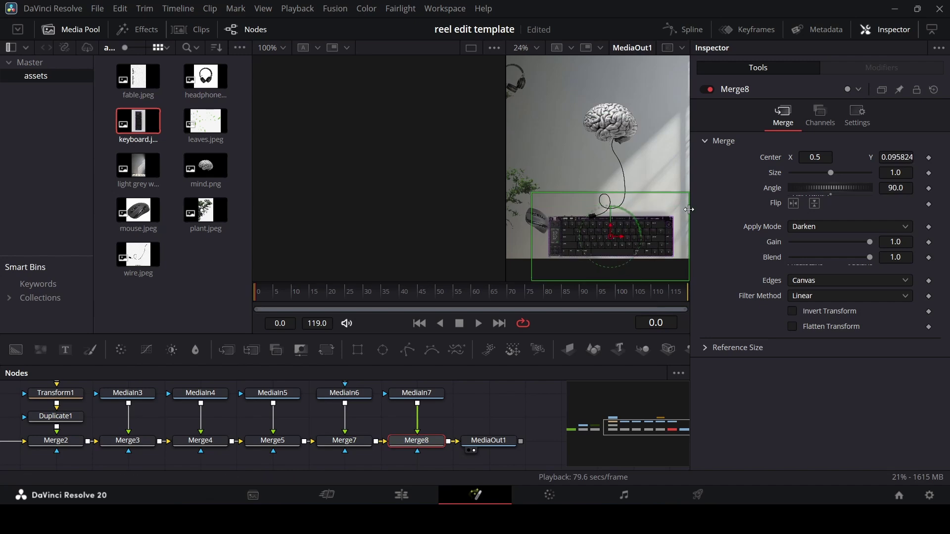
drag(827, 177, 804, 178)
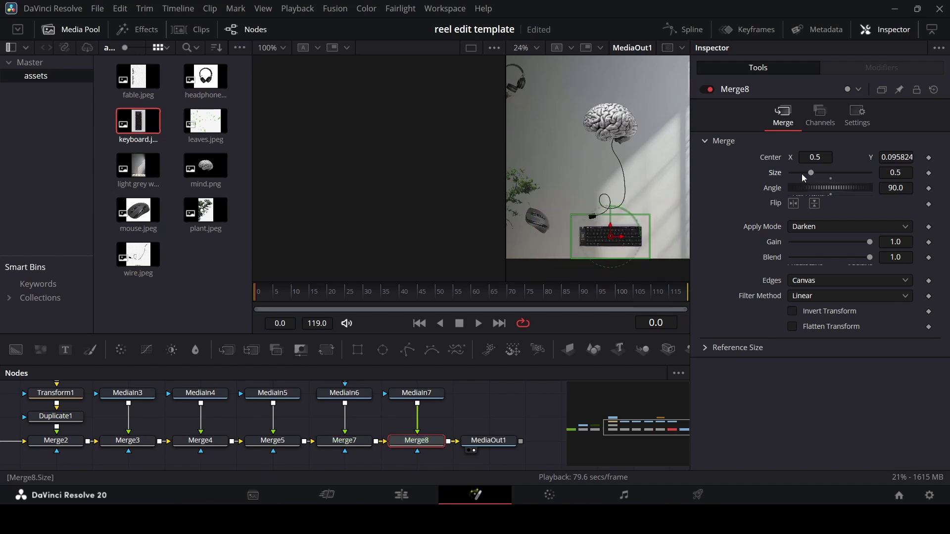
click(527, 407)
scroll(588, 159, down, 2)
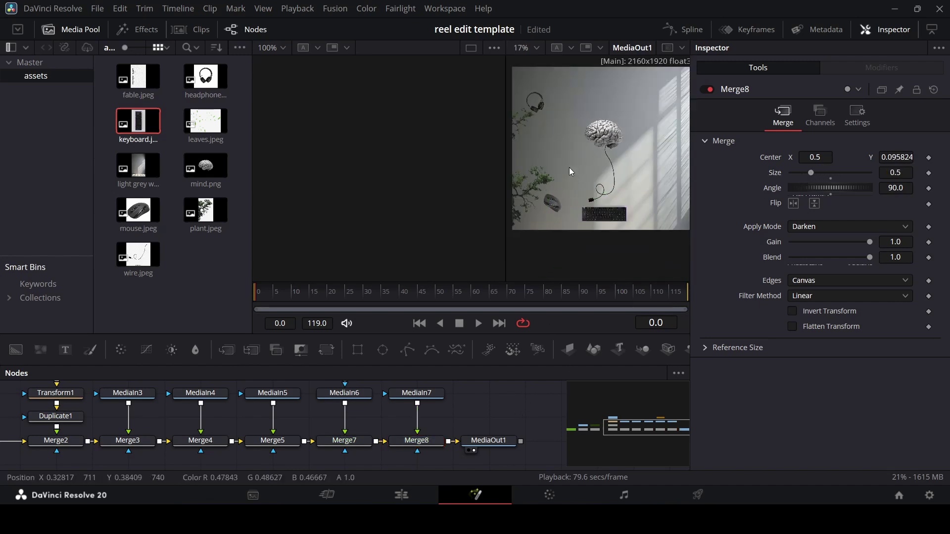
scroll(566, 166, up, 2)
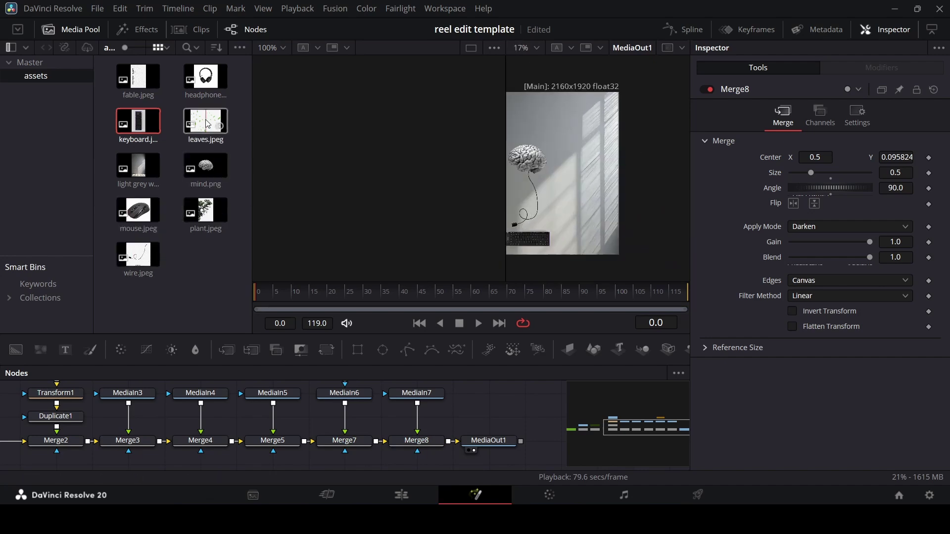
Merge fable.jpeg after Merge8, move it to Center about X 1.022, Y 0.679, and set its apply mode to Darken.
drag(139, 77, 449, 458)
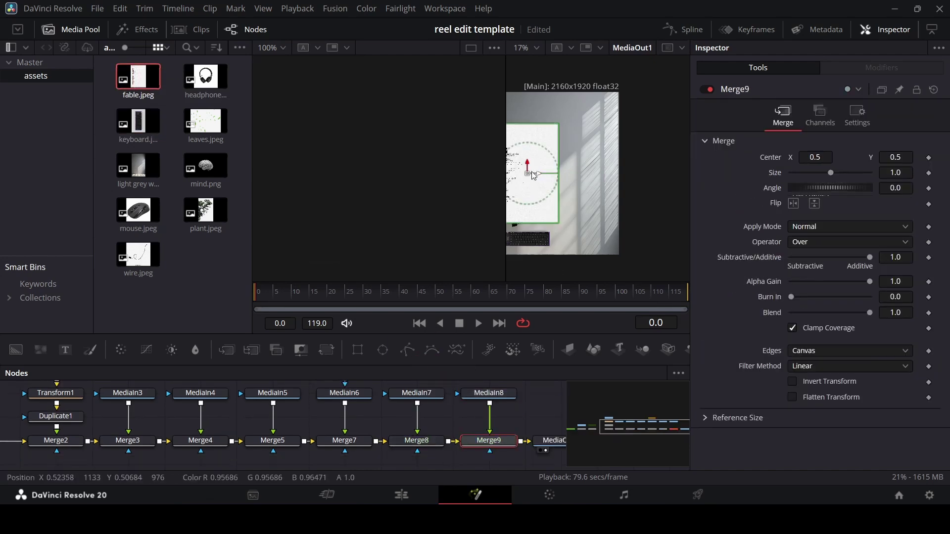
drag(564, 174, 624, 143)
click(836, 228)
click(833, 289)
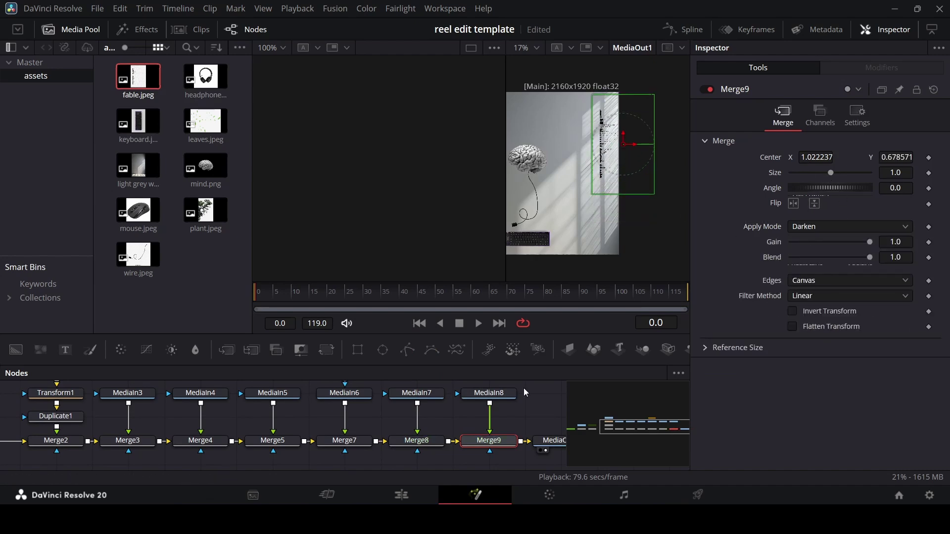
click(517, 418)
scroll(619, 200, down, 2)
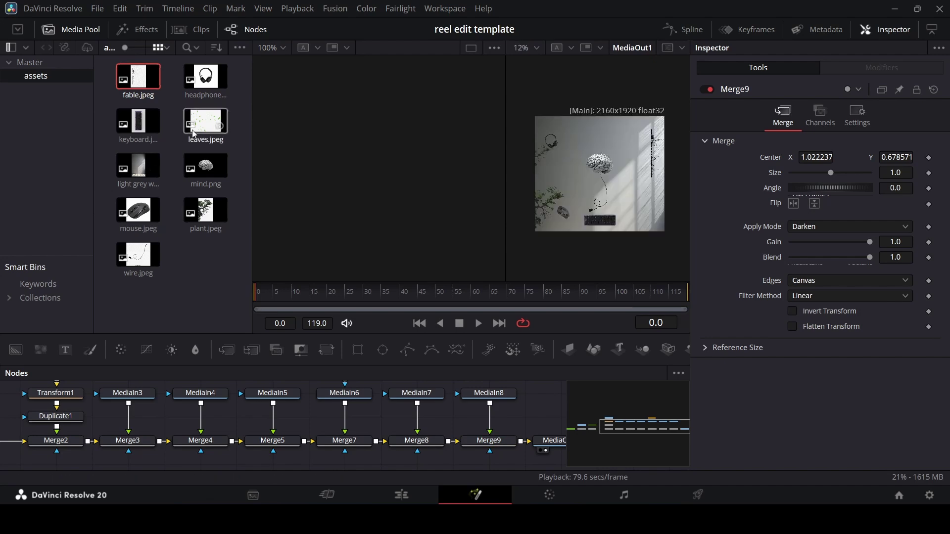
Merge leaves.jpeg after Merge9, enlarge it to size 3.86, and set its apply mode to Multiply.
drag(195, 134, 530, 428)
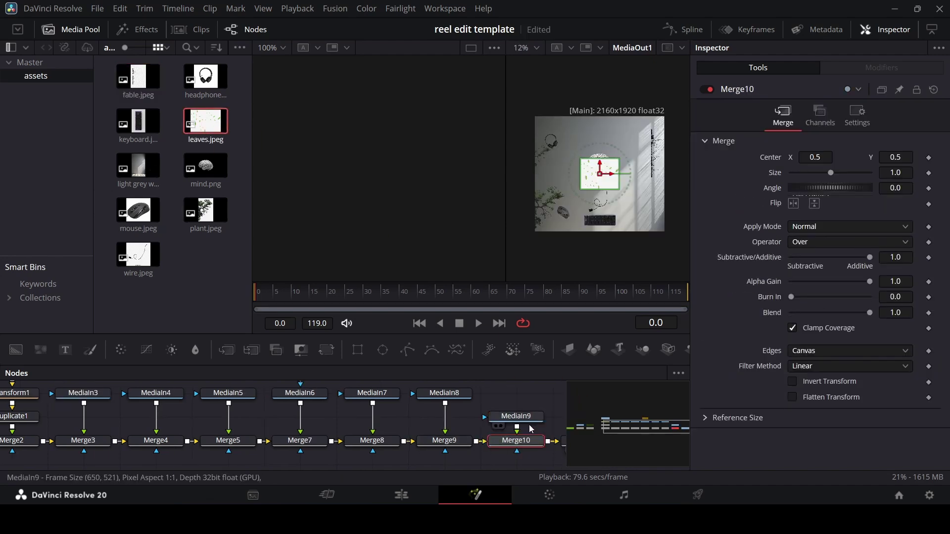
drag(831, 173, 860, 174)
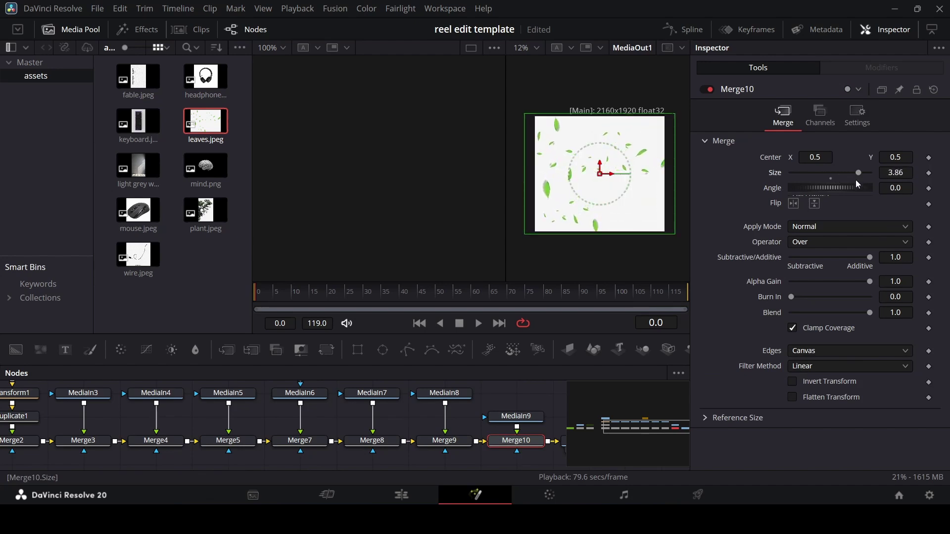
click(828, 228)
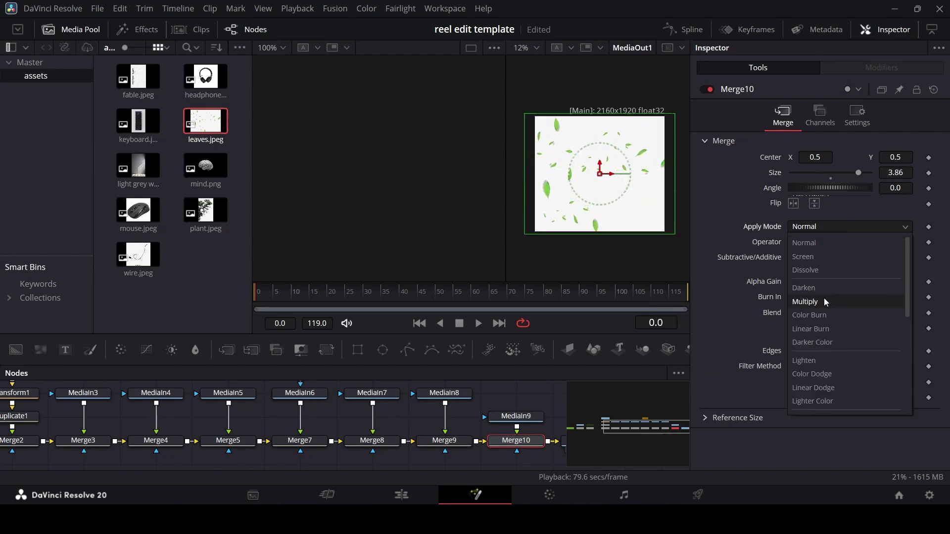
click(825, 302)
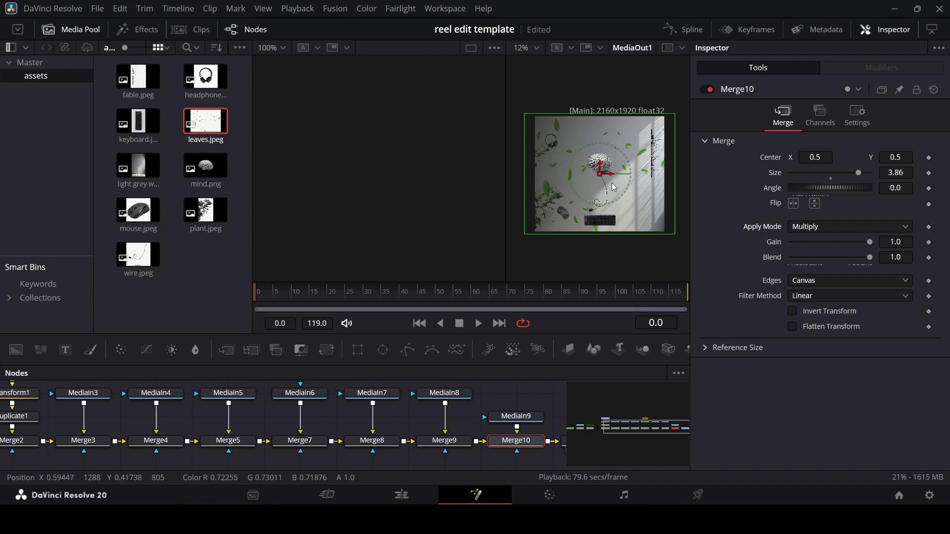
Insert a Blur between the leaves image and Merge10 and set its blur size to 15.
scroll(613, 187, up, 2)
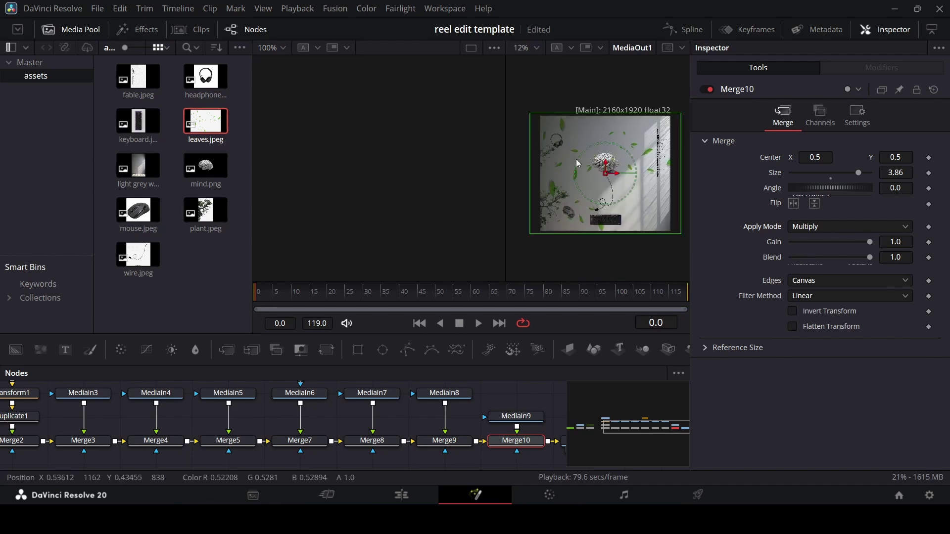
drag(533, 425, 533, 401)
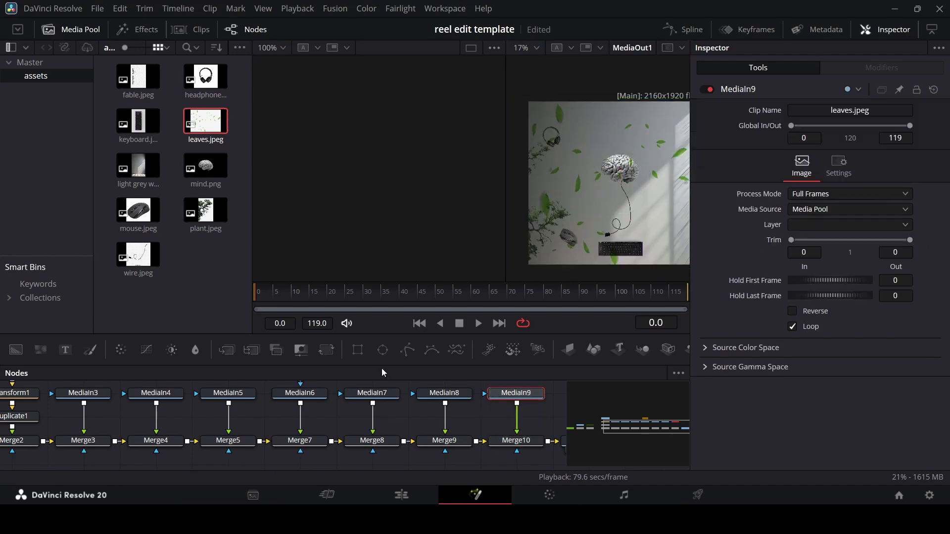
click(195, 349)
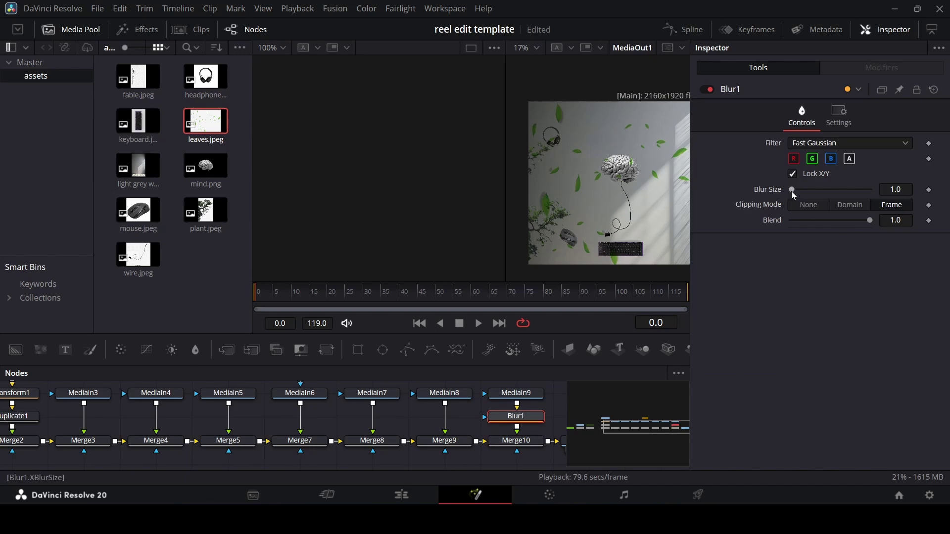
drag(792, 191, 823, 191)
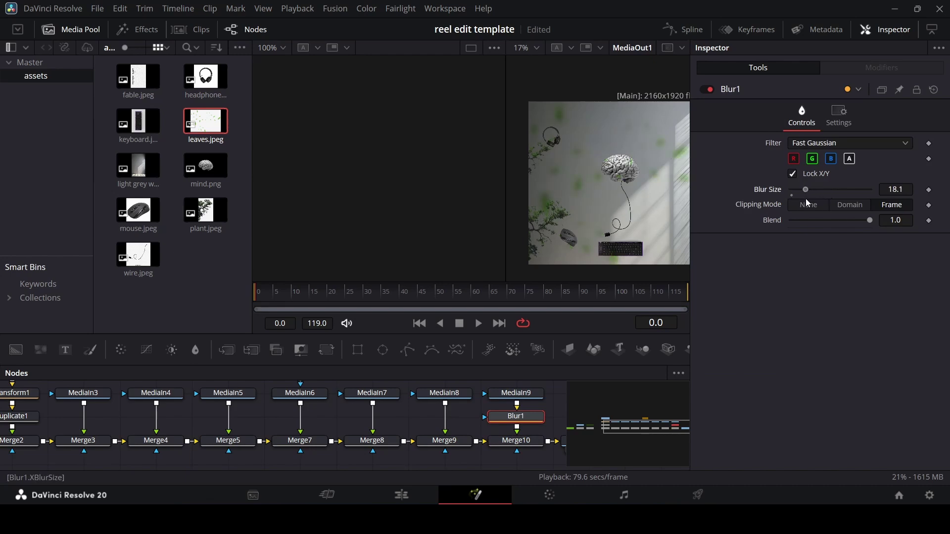
click(907, 189)
text(15)
key(Tab)
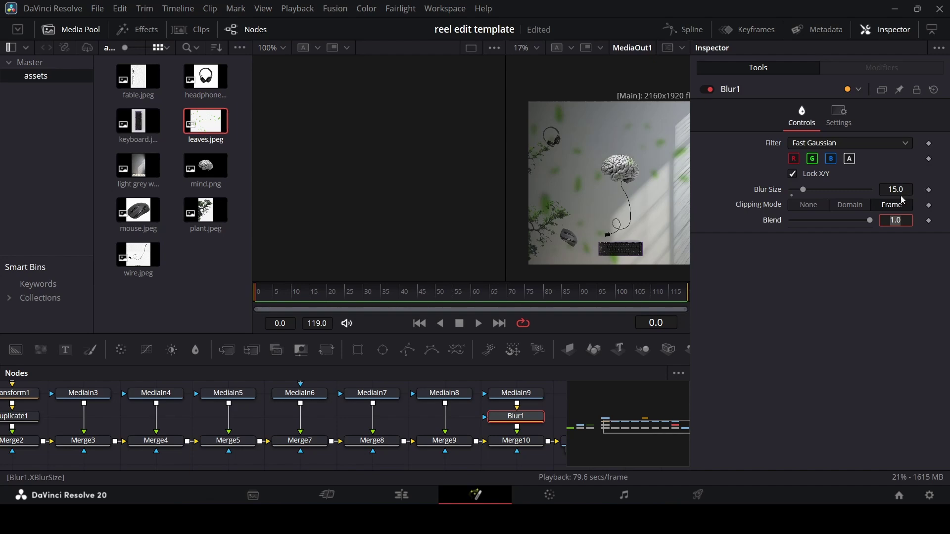
scroll(635, 194, down, 2)
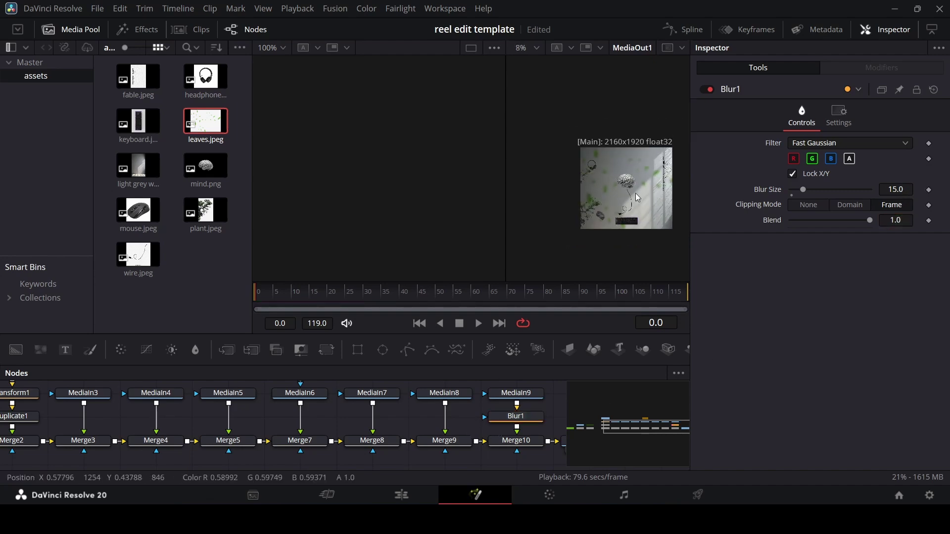
scroll(637, 197, up, 2)
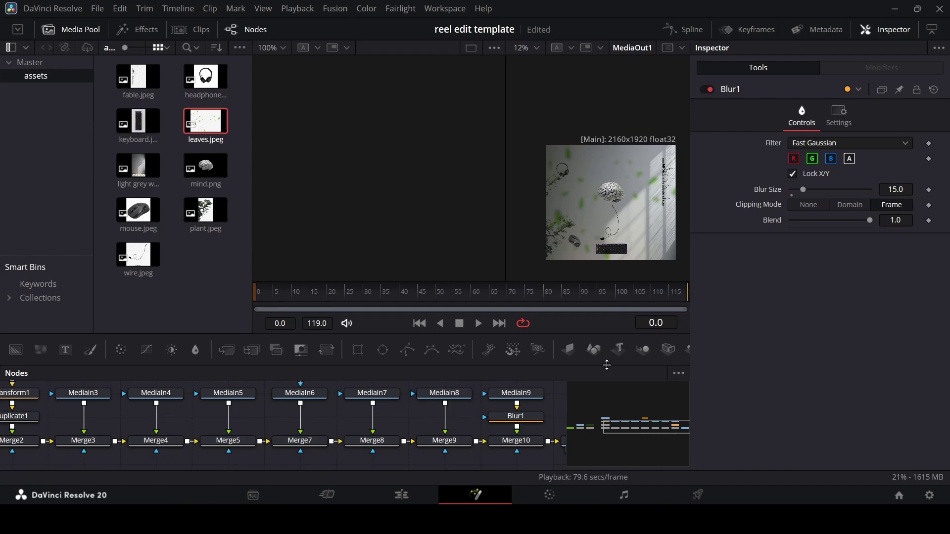
Move MediaOut1 below Merge10, merge a Text node between them, and enter "how to learn" as its text.
drag(614, 427, 667, 428)
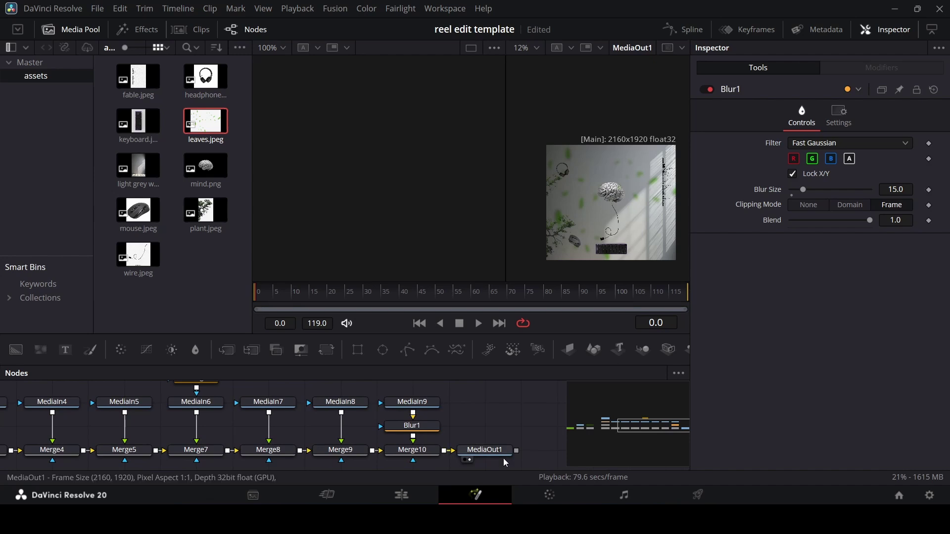
scroll(506, 422, down, 3)
drag(492, 392, 415, 463)
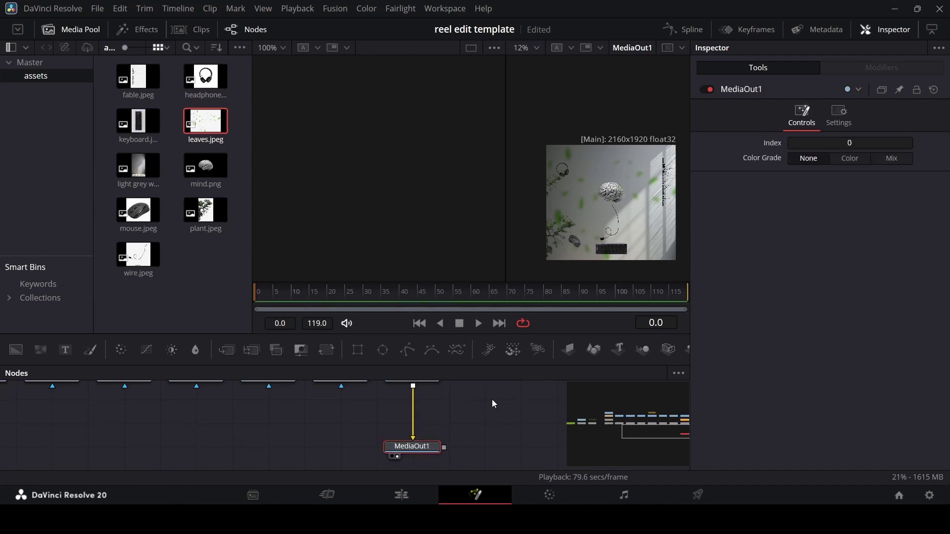
drag(80, 353, 414, 410)
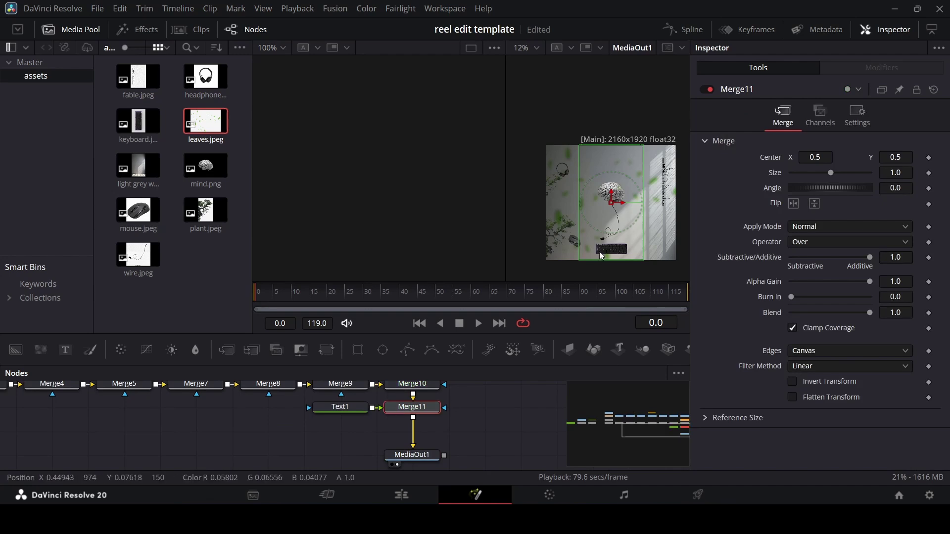
click(351, 407)
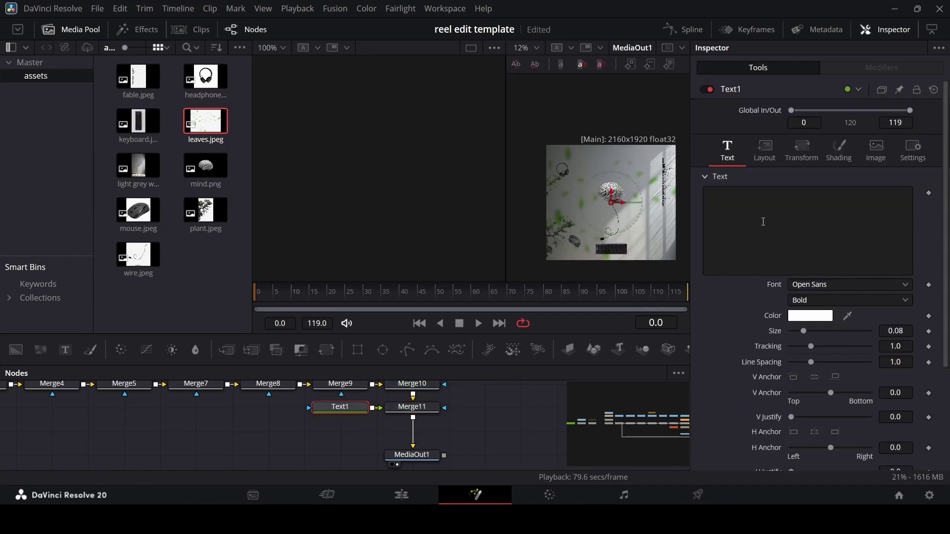
click(764, 221)
text(how to learn)
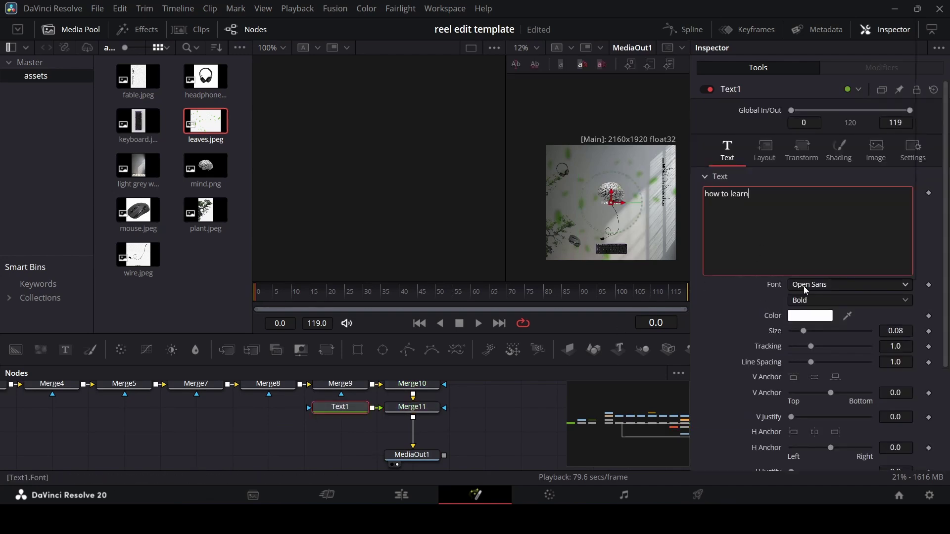
Set the "how to learn" text to Poppins ExtraBold and place it beneath the headphones.
click(804, 287)
key(Down)
key(Return)
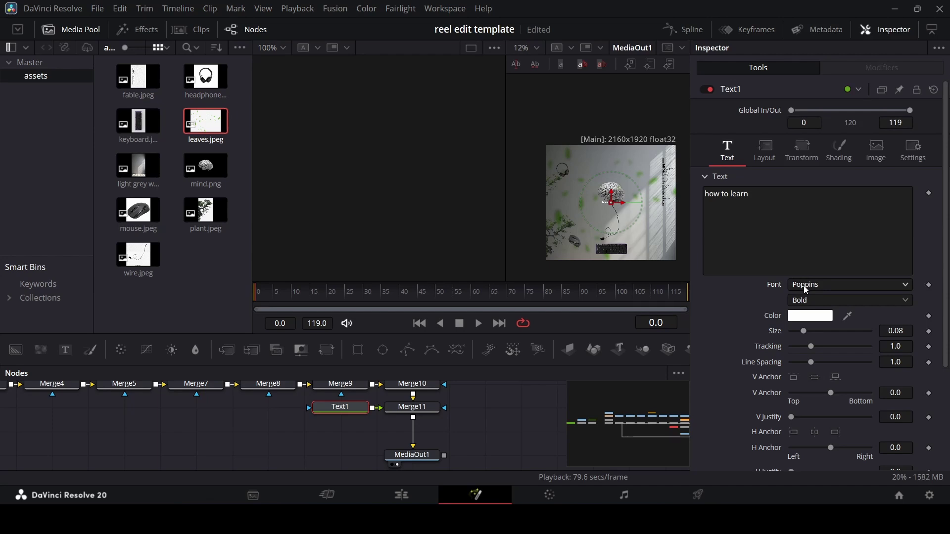
click(812, 296)
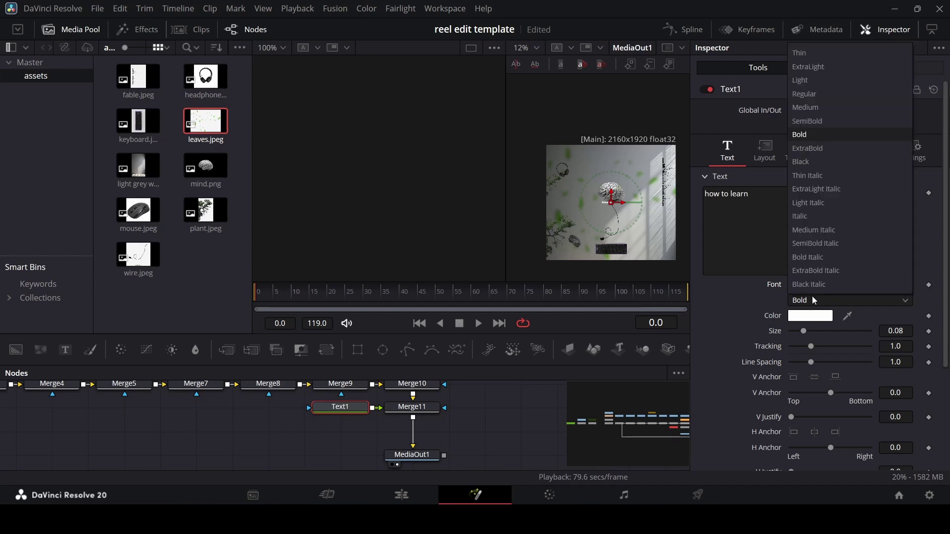
click(818, 150)
scroll(589, 218, up, 3)
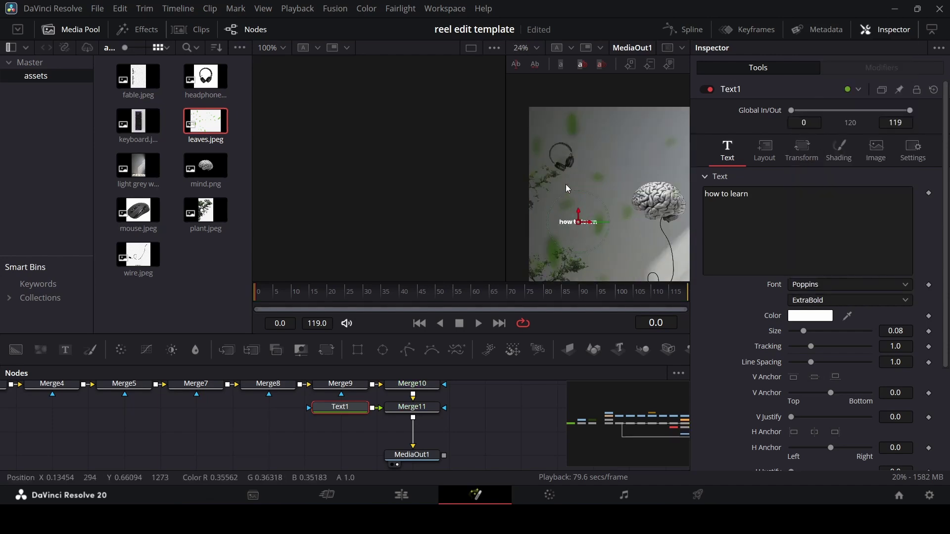
drag(579, 232, 572, 222)
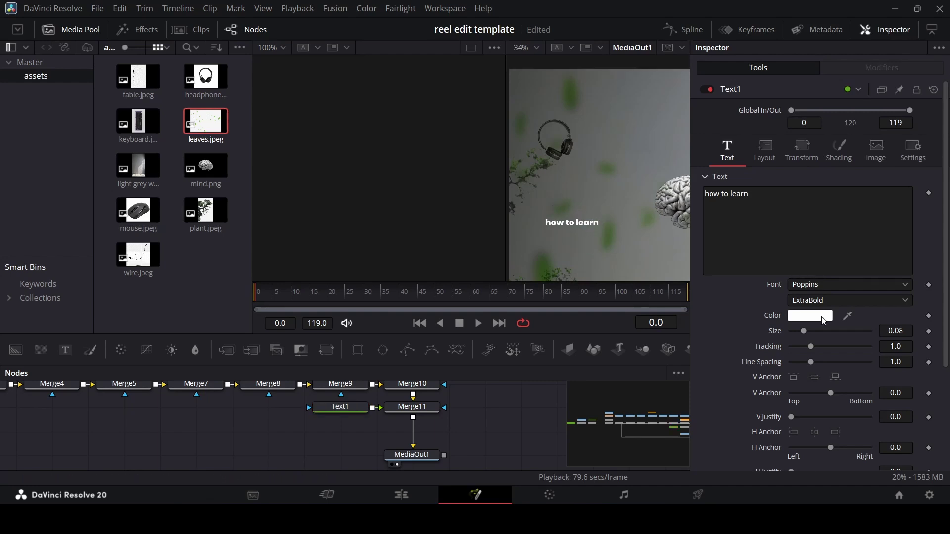
click(822, 301)
click(821, 302)
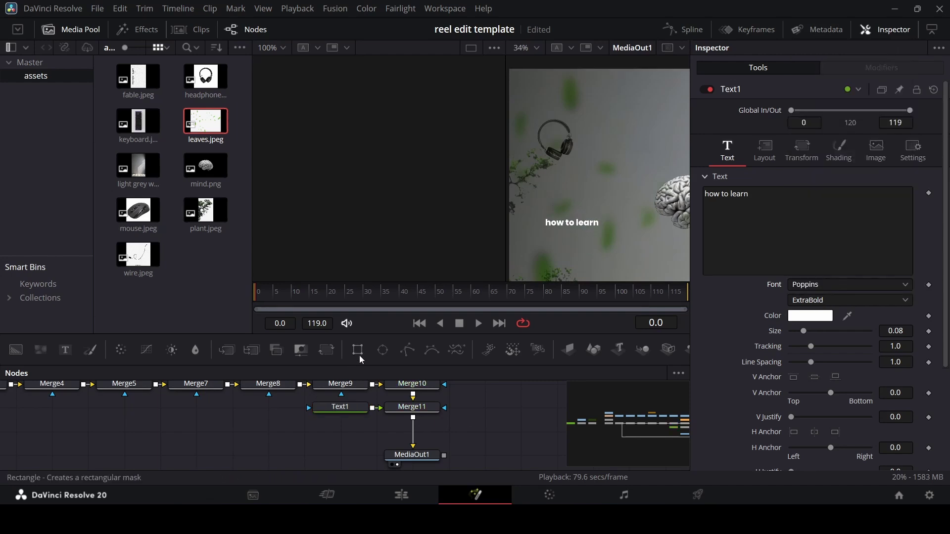
Merge a second Text node after Merge11, paste the first text's settings onto it, and move it just below the first line.
drag(65, 350, 413, 430)
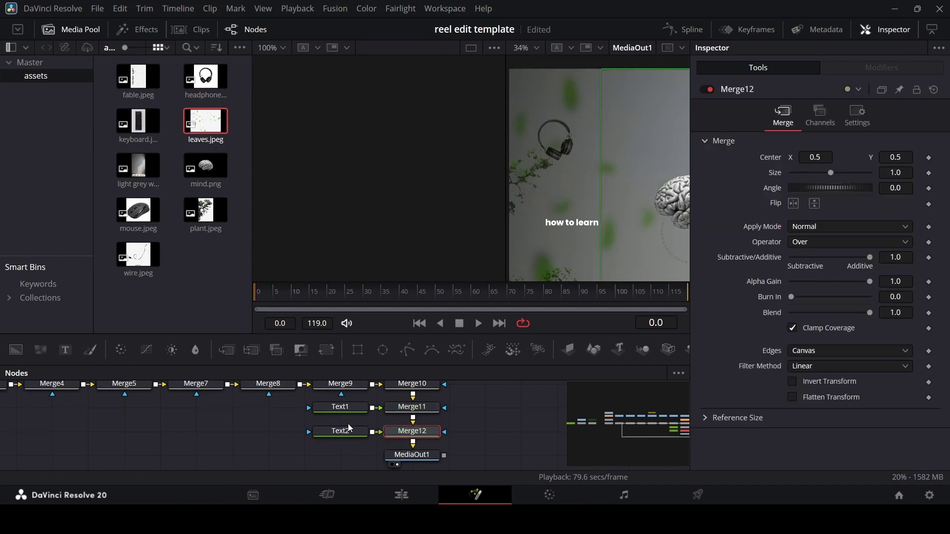
click(349, 411)
click(341, 431)
right_click(347, 432)
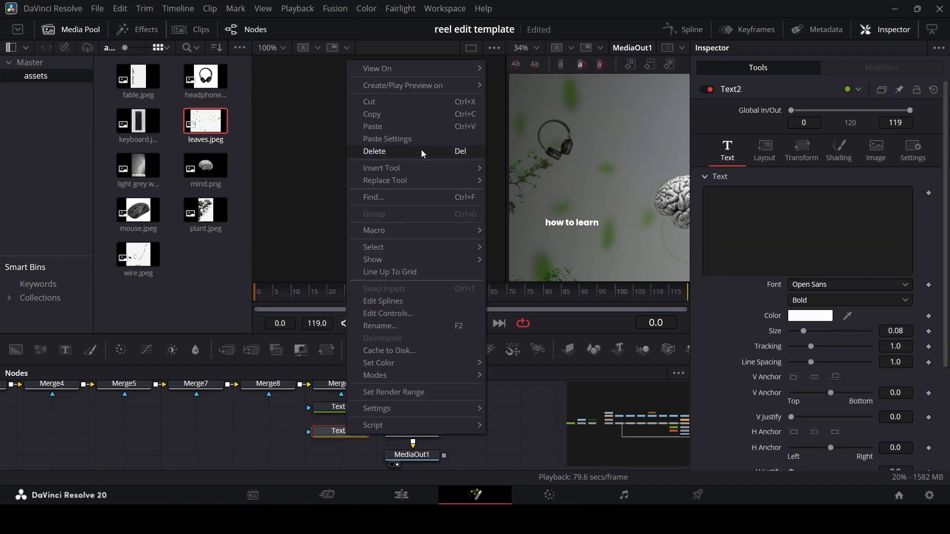
click(436, 140)
drag(577, 223, 574, 236)
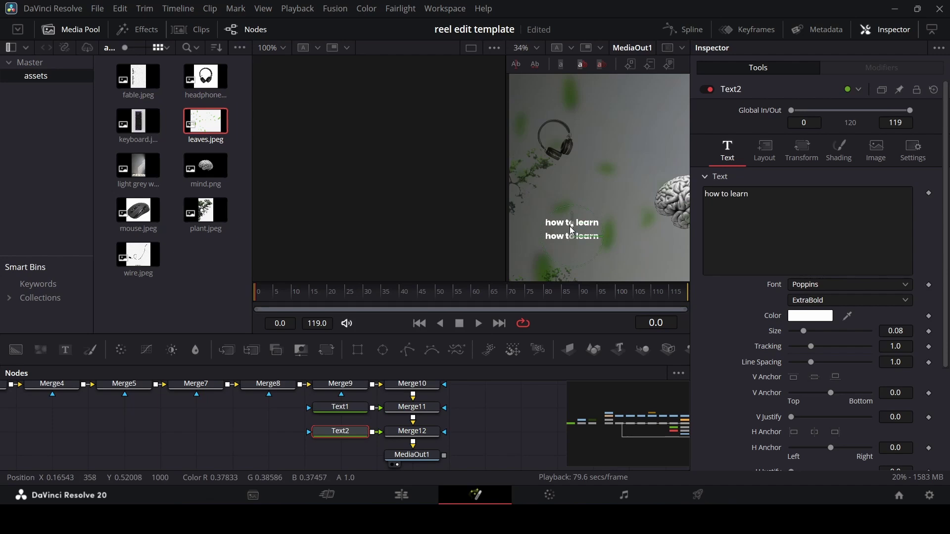
Change the second text line to "DaVinci Resolve" and set its font style to Black.
click(802, 198)
key(ctrl+a)
text(DaVinci Resolve)
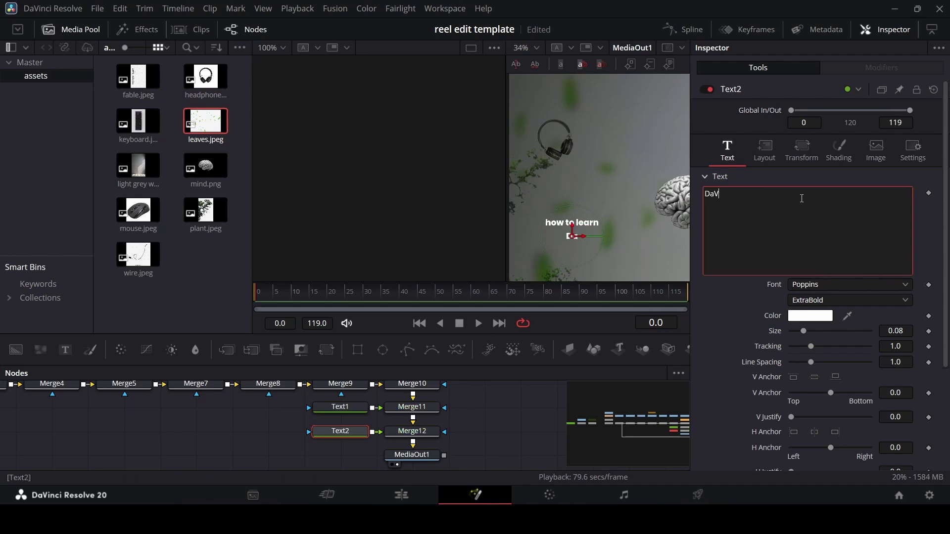
click(835, 160)
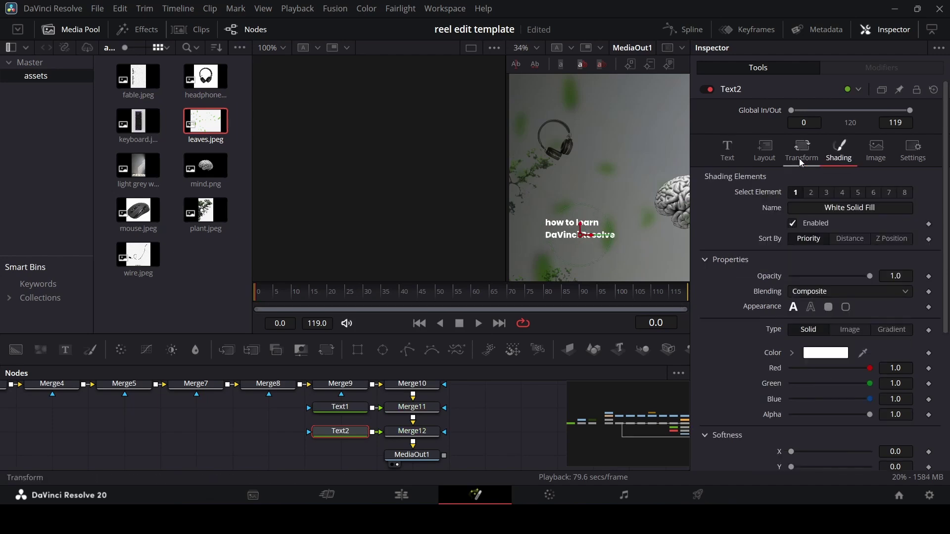
click(727, 149)
click(839, 300)
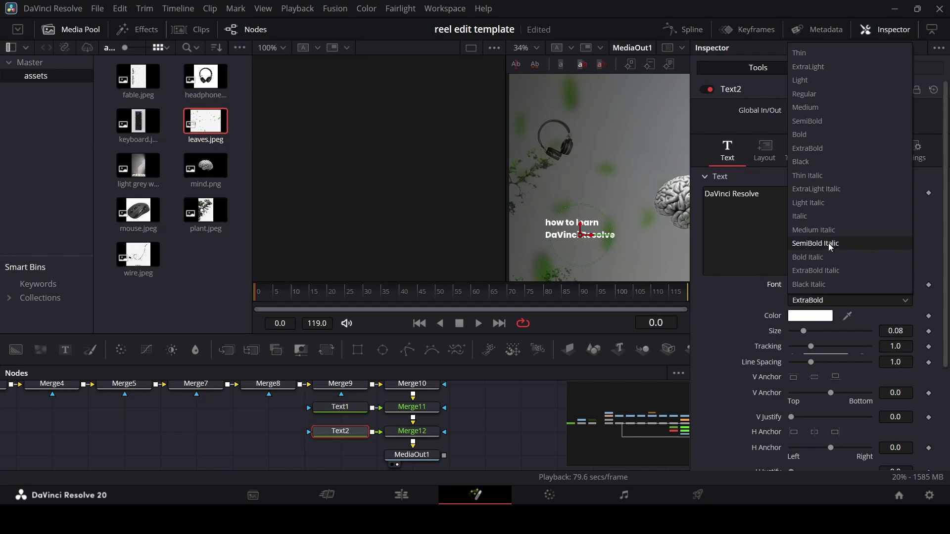
click(824, 165)
Shade the "DaVinci Resolve" text with a gradient whose starting color is mint green, about hue 0.432, saturation 0.675, value 0.858.
click(839, 150)
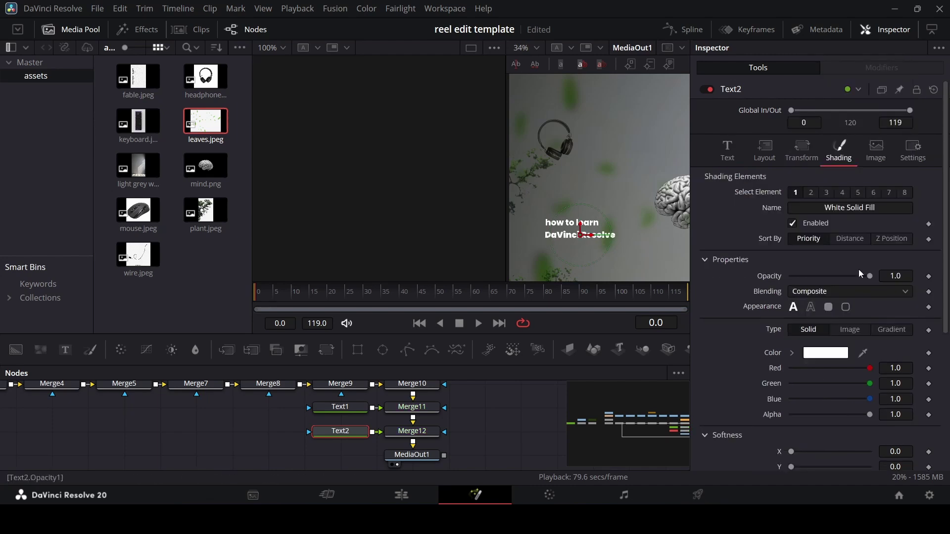
click(880, 332)
scroll(812, 350, down, 3)
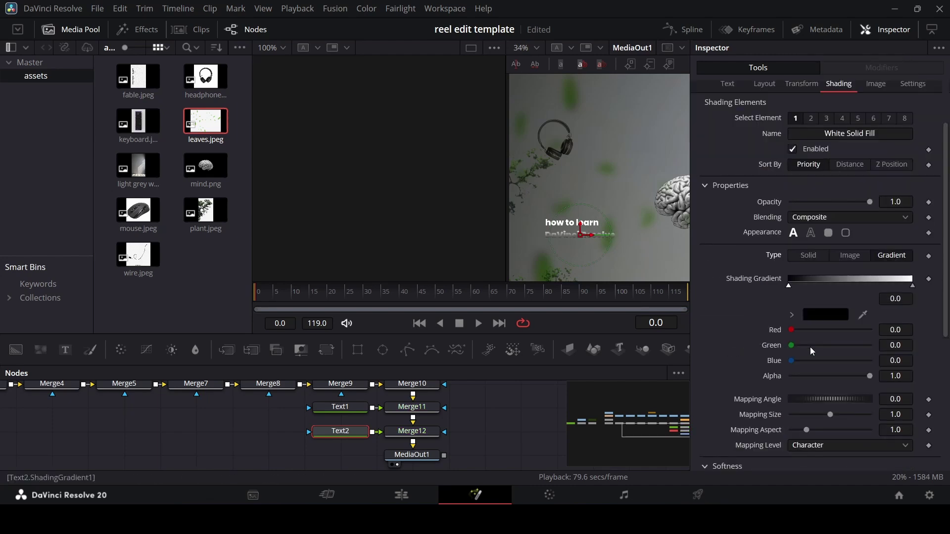
click(792, 315)
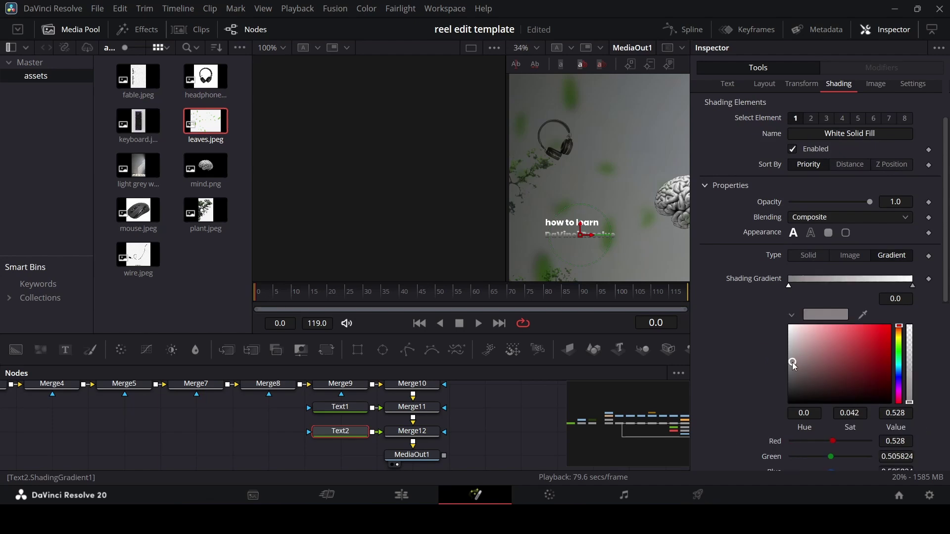
drag(791, 362, 858, 337)
key(ctrl+plus)
scroll(613, 234, down, 5)
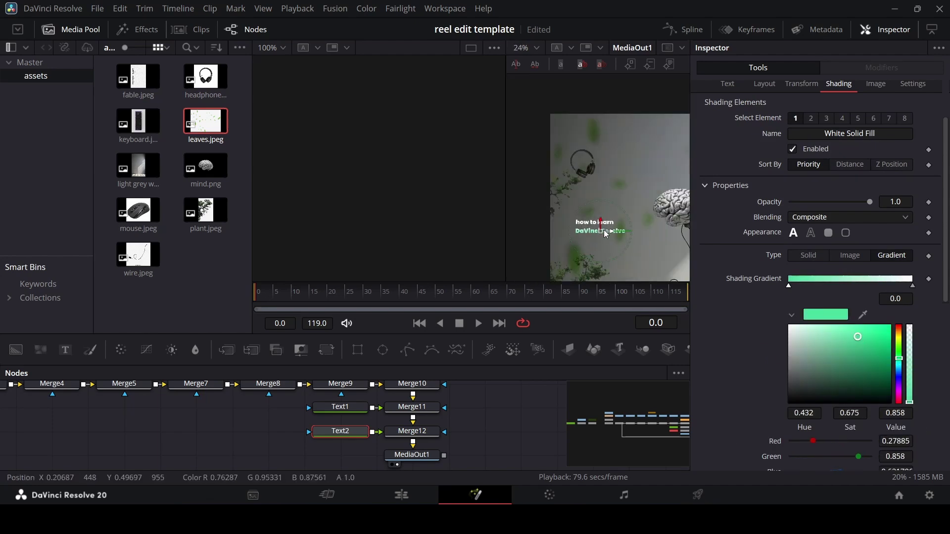
scroll(591, 237, up, 2)
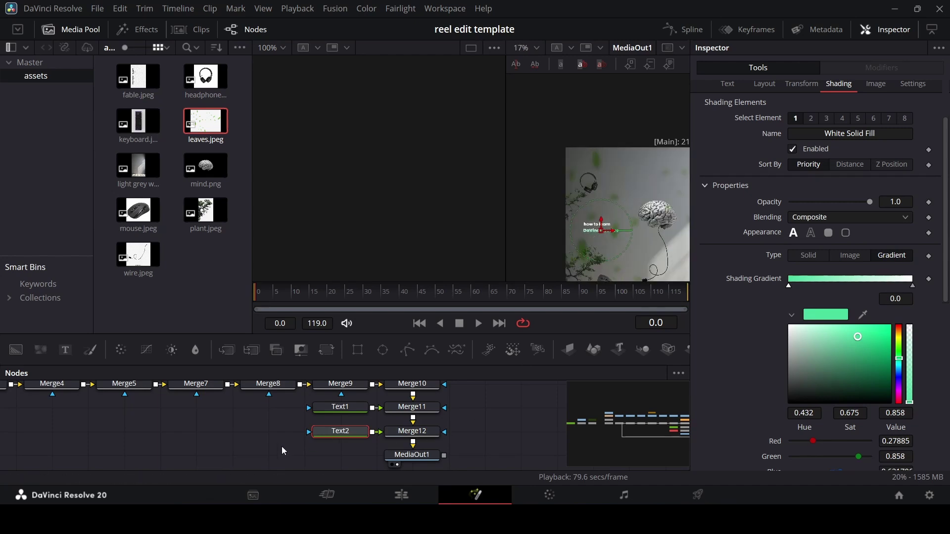
Shift the two text nodes and their merges down and insert a ColorCorrector between Merge10 and Merge11.
drag(281, 446, 431, 432)
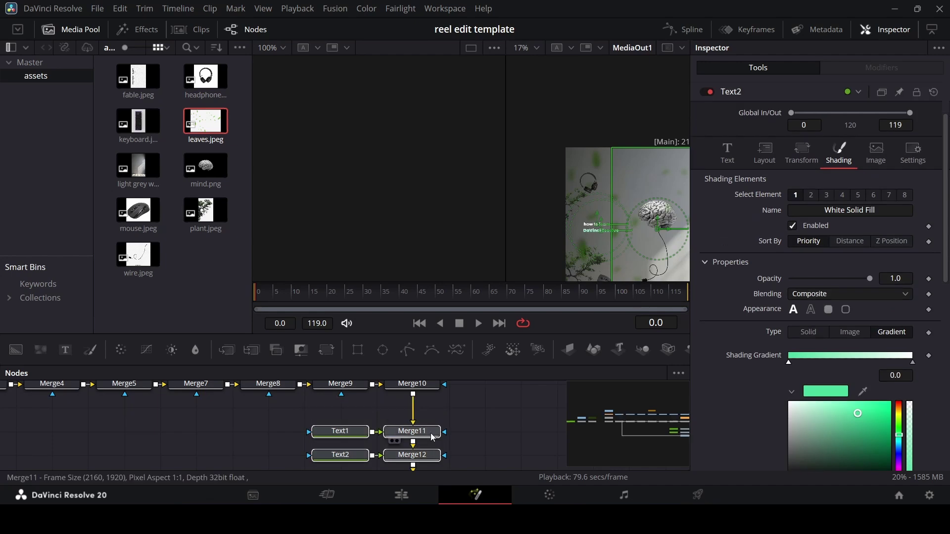
click(427, 390)
scroll(427, 390, up, 1)
click(121, 351)
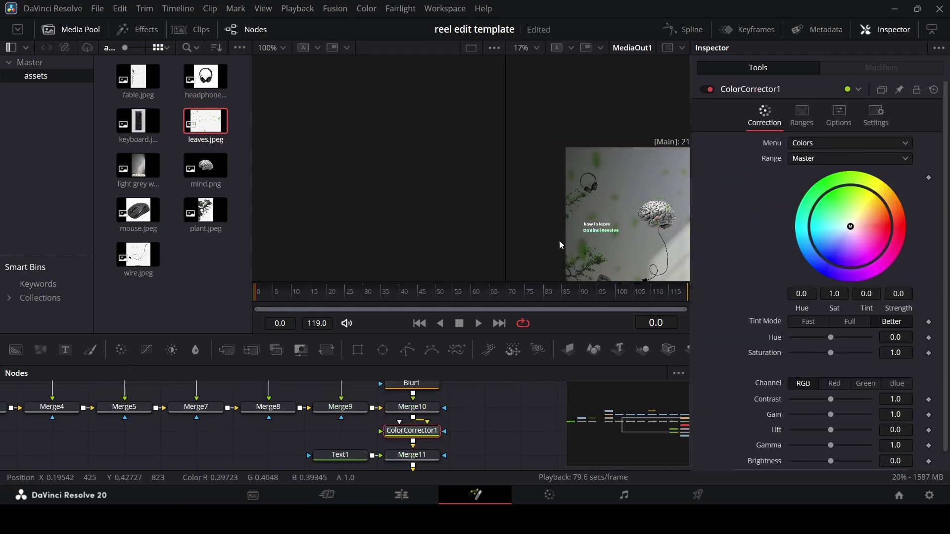
Tint the scene teal-green in ColorCorrector1, with tint about -0.559 and strength 0.087, and set the gain to about 1.13.
scroll(563, 238, down, 2)
scroll(587, 236, up, 2)
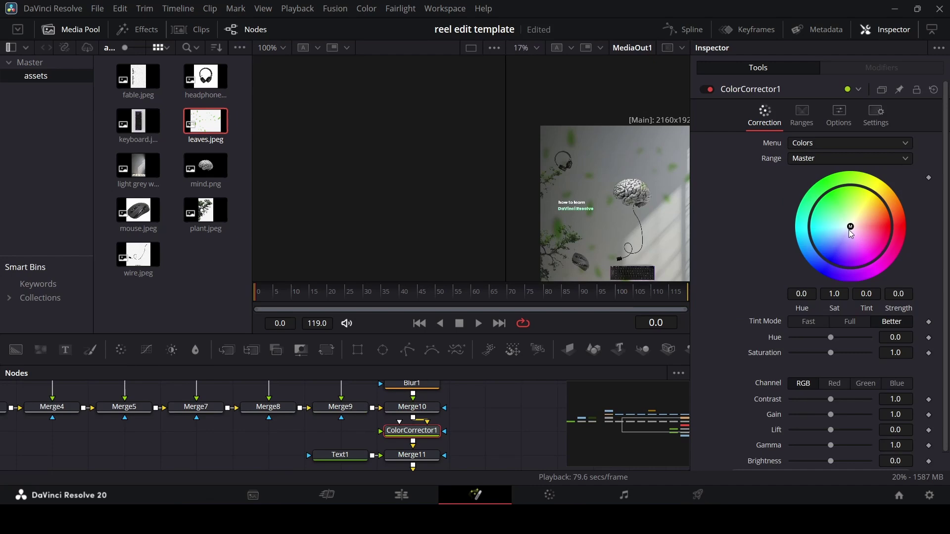
drag(849, 227, 842, 225)
drag(842, 225, 840, 222)
scroll(657, 220, up, 2)
scroll(655, 218, down, 2)
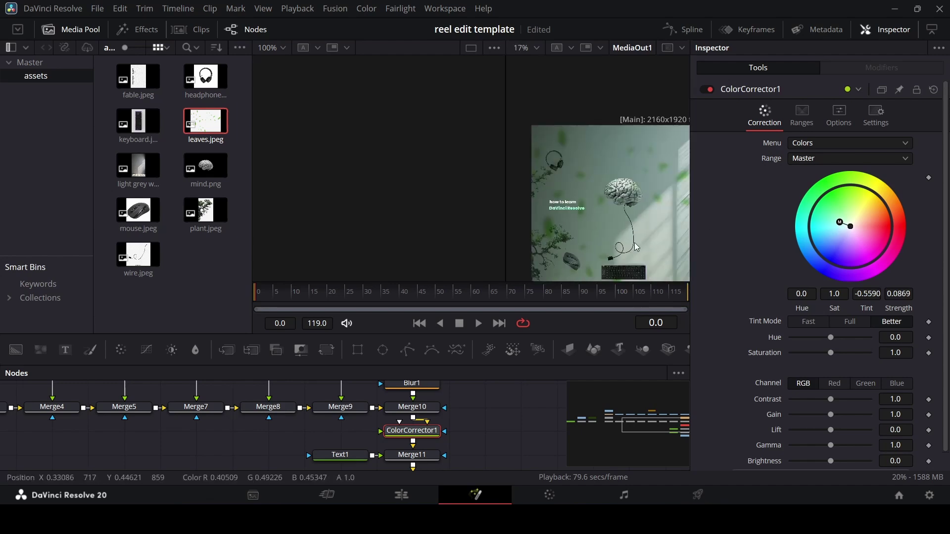
mouse_move(836, 414)
mouse_down()
mouse_move(844, 414)
mouse_move(826, 418)
mouse_up()
scroll(581, 216, up, 4)
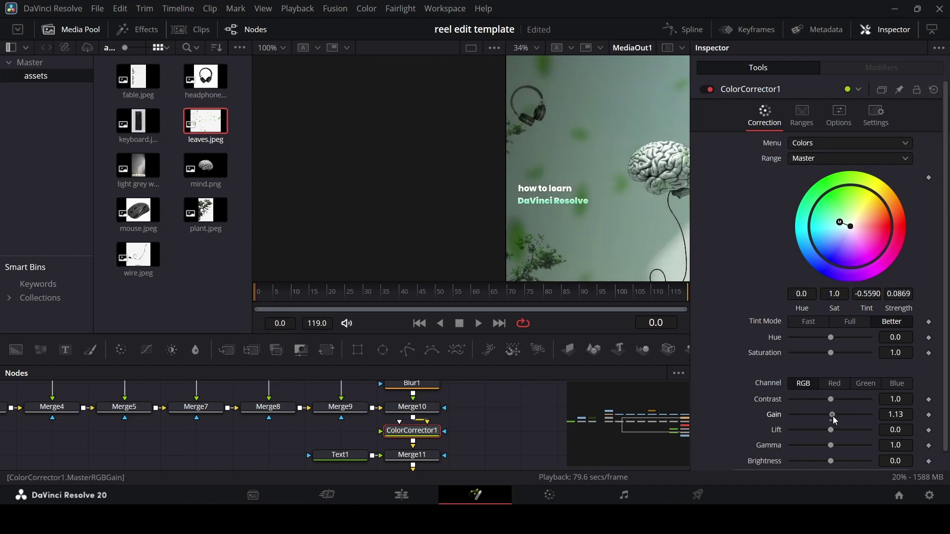
Add a Follower modifier to the "how to learn" text with a delay of 2 between characters and Left to Right order.
scroll(345, 427, down, 2)
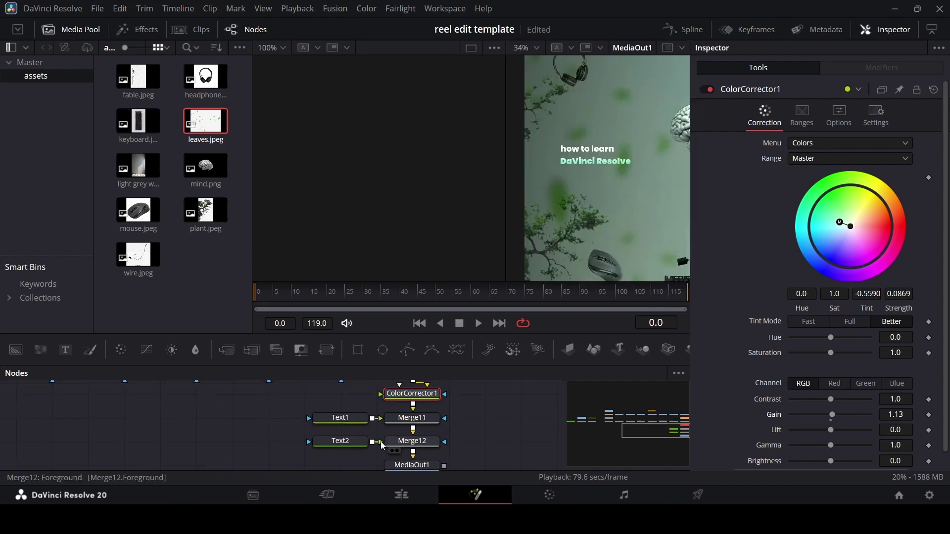
click(345, 427)
right_click(758, 211)
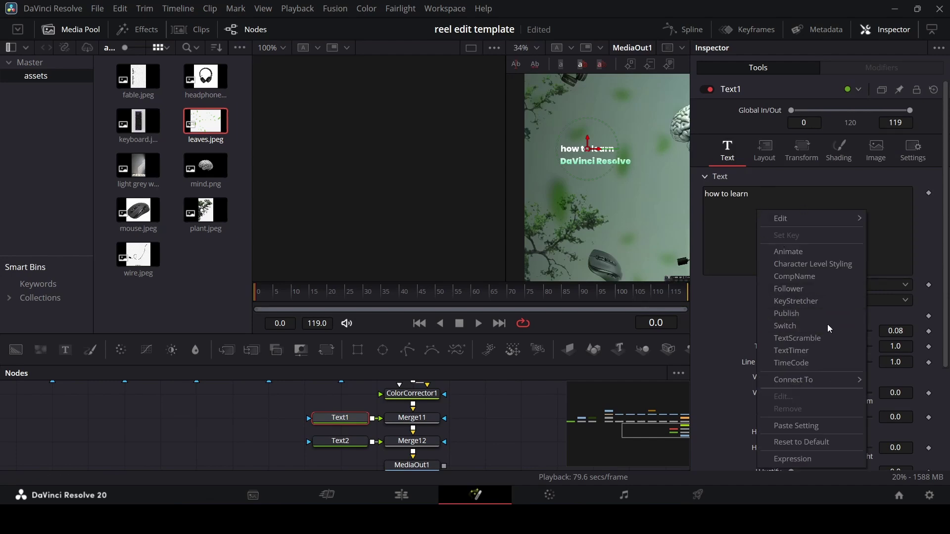
click(801, 291)
click(896, 190)
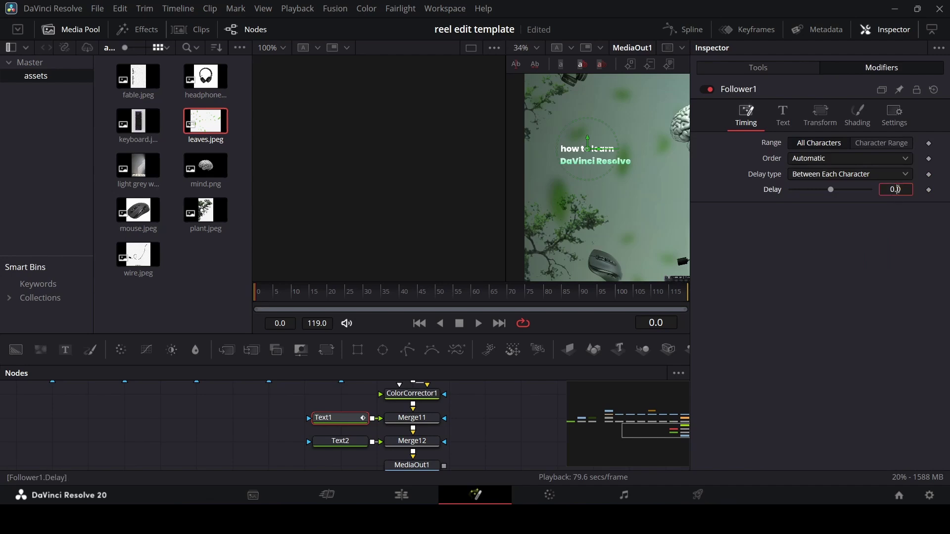
text(2)
key(Return)
click(842, 160)
click(802, 191)
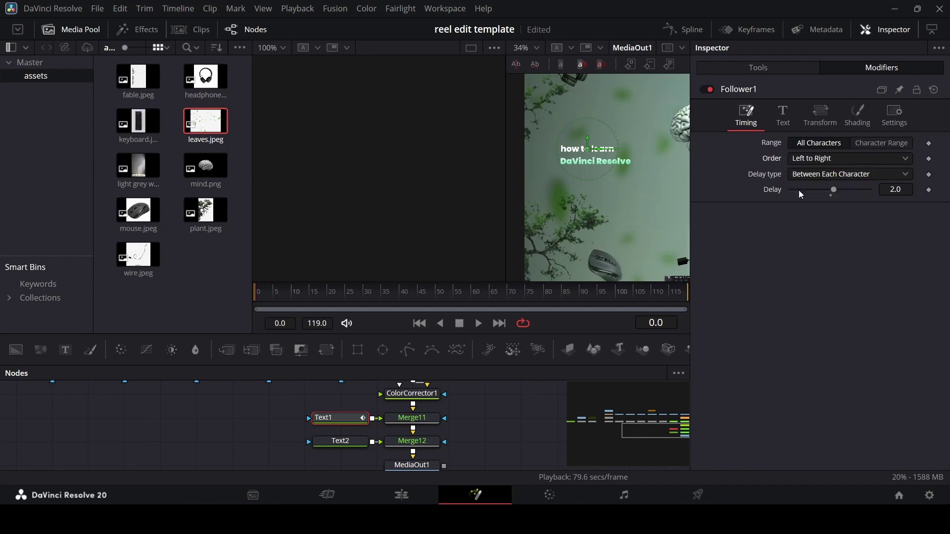
Keyframe the Follower's character size X and Y on "how to learn" from 0 at frame 0 to 1 at frame 10.
click(840, 125)
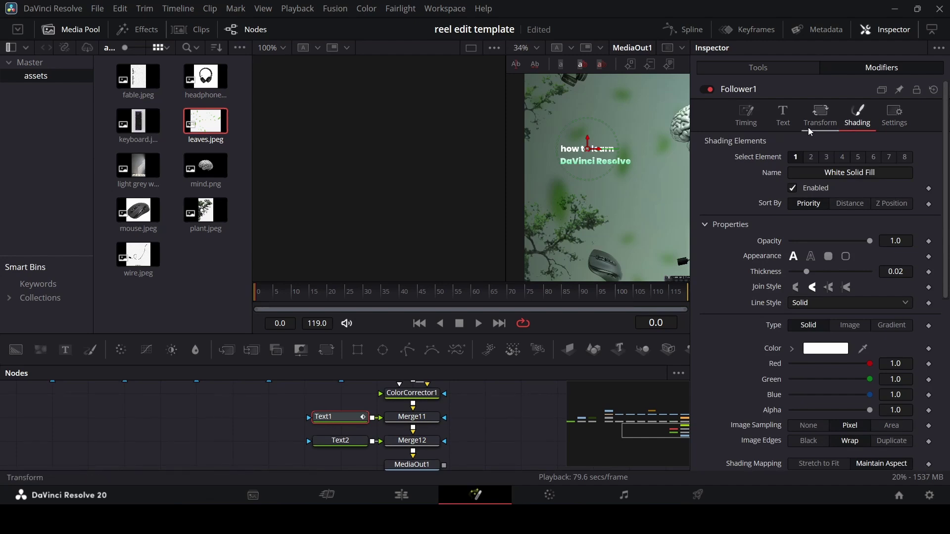
click(783, 117)
click(820, 116)
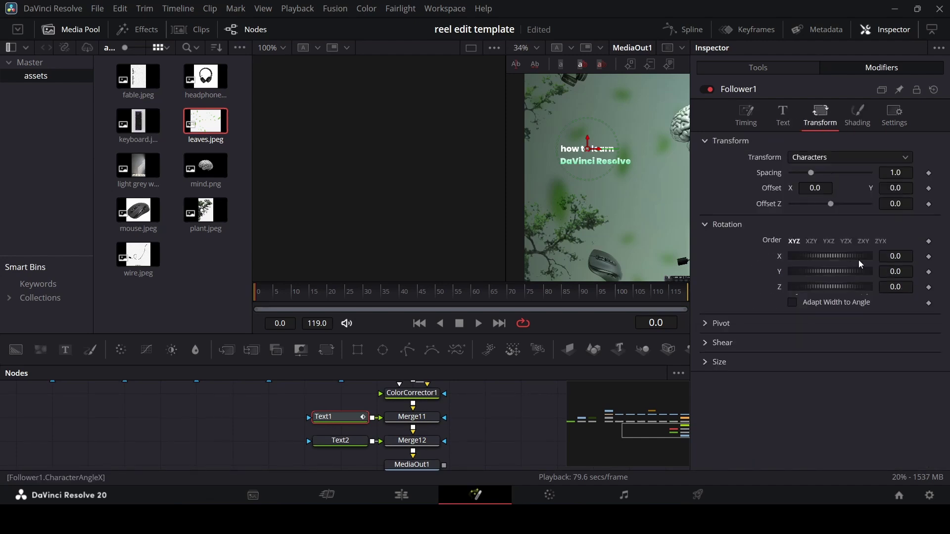
drag(344, 295, 293, 313)
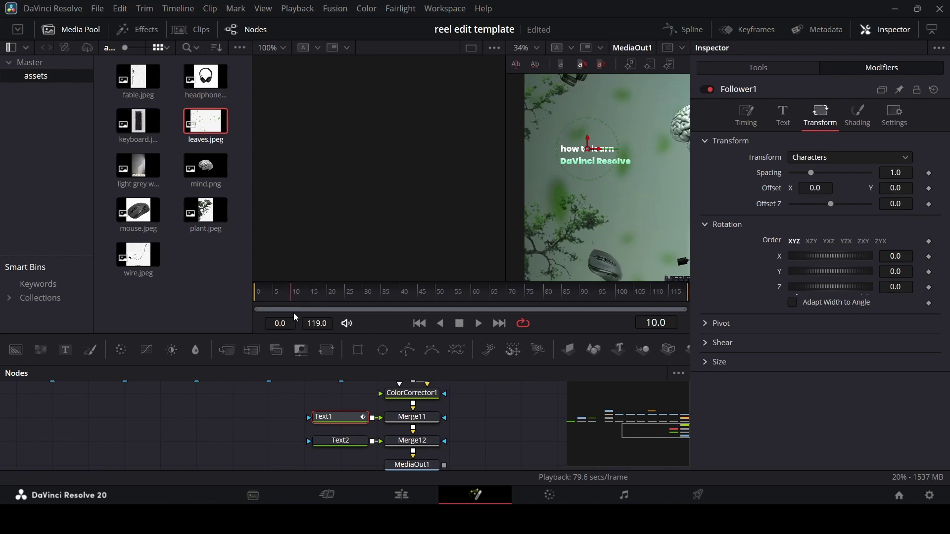
click(705, 363)
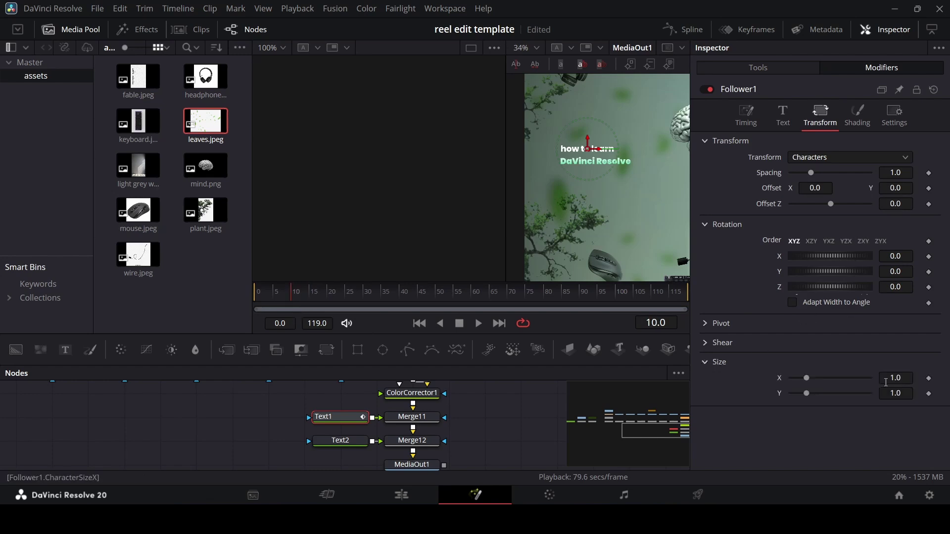
click(929, 379)
click(929, 393)
drag(332, 291, 239, 300)
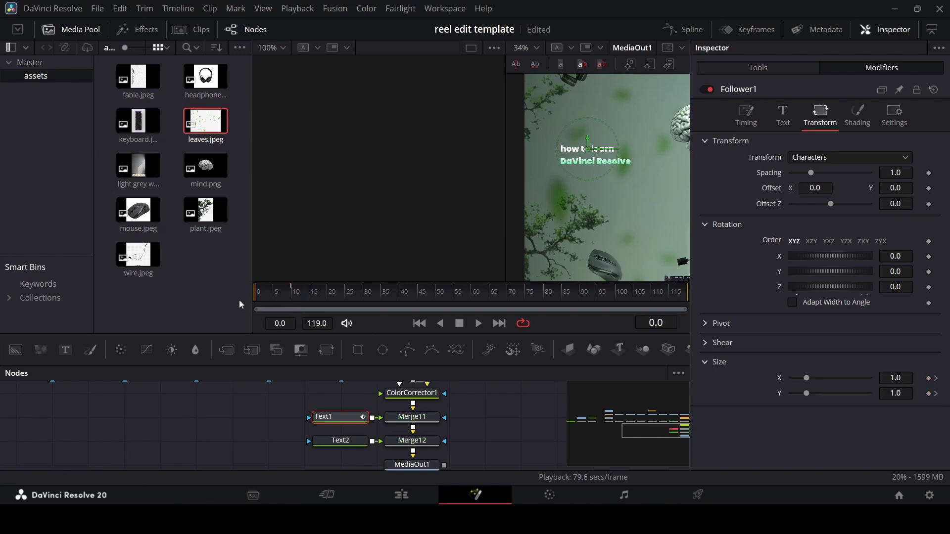
drag(807, 378, 791, 378)
drag(807, 393, 791, 393)
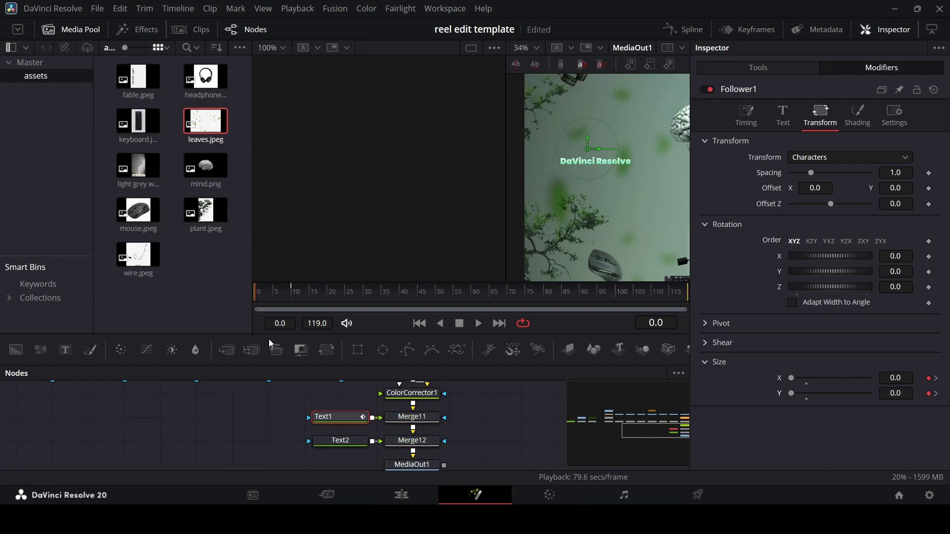
Preview the "how to learn" letter animation and set its Follower delay to 1.
key(space)
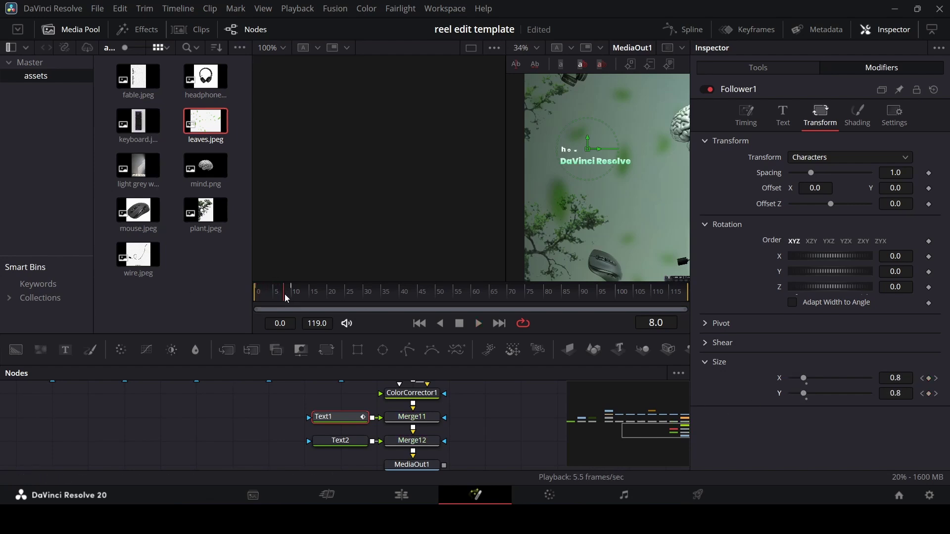
drag(284, 294, 443, 296)
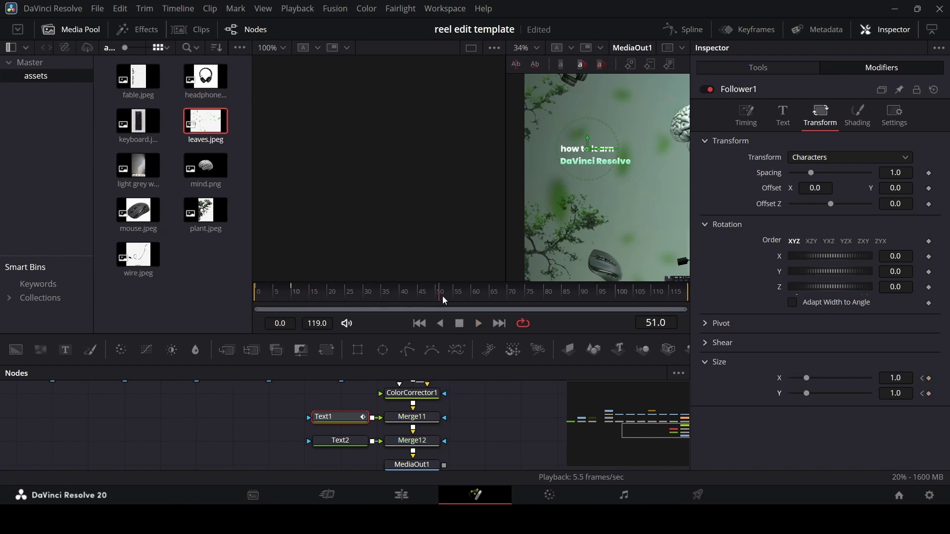
click(746, 115)
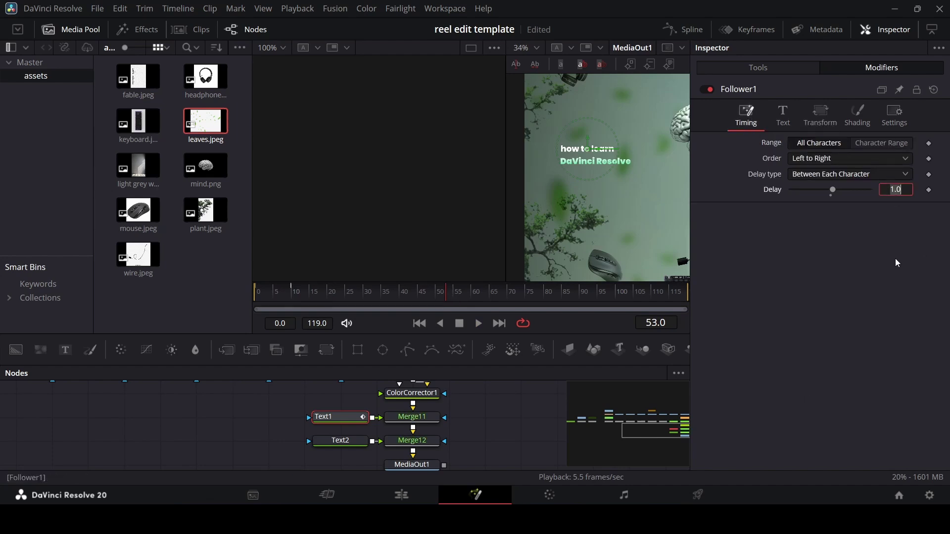
click(260, 434)
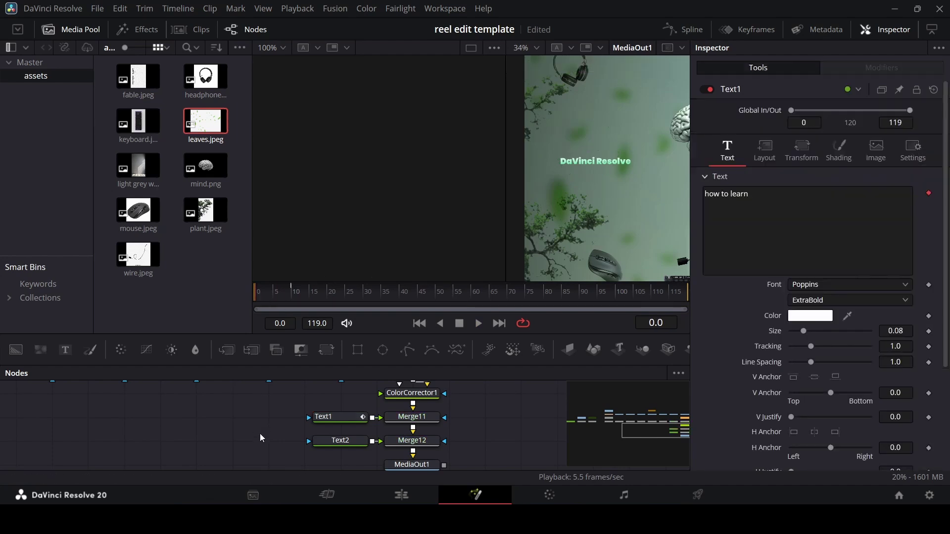
key(space)
Change the timeline playback resolution for the composition preview.
click(297, 8)
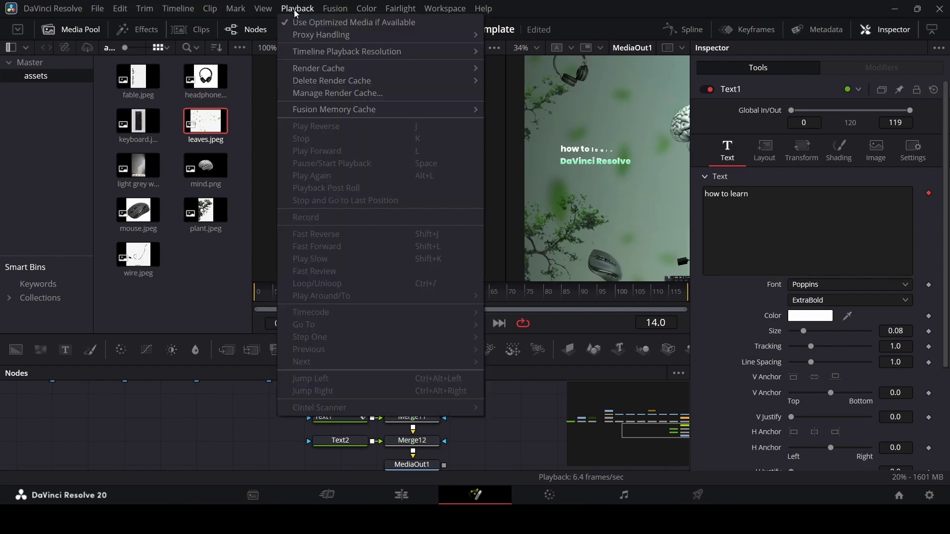
mouse_move(423, 49)
click(530, 76)
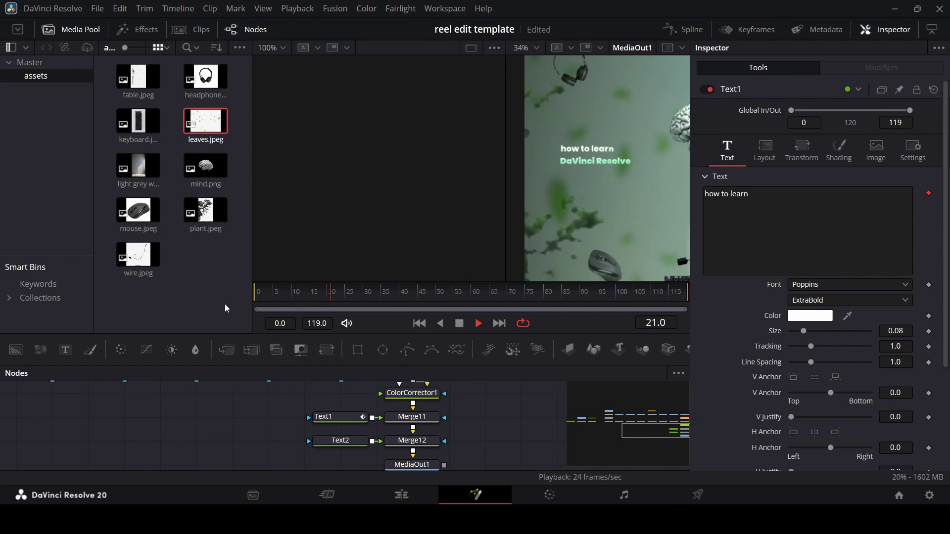
Add a Follower modifier to the "DaVinci Resolve" text with a delay of 1 between characters.
click(342, 440)
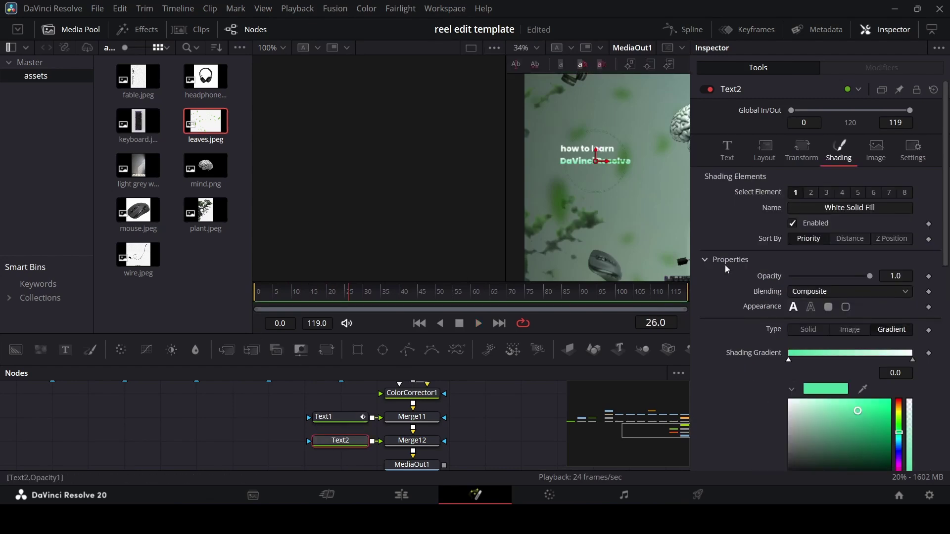
click(727, 148)
right_click(764, 213)
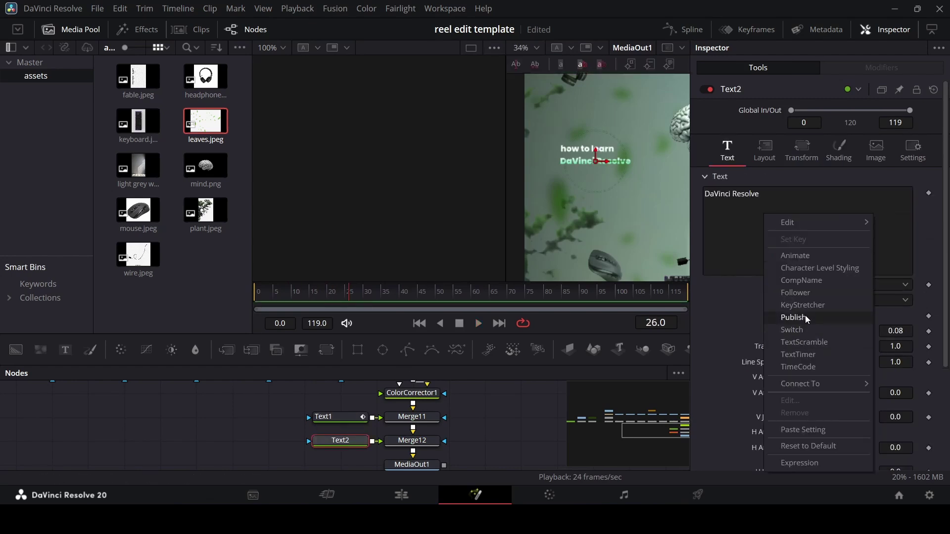
click(808, 299)
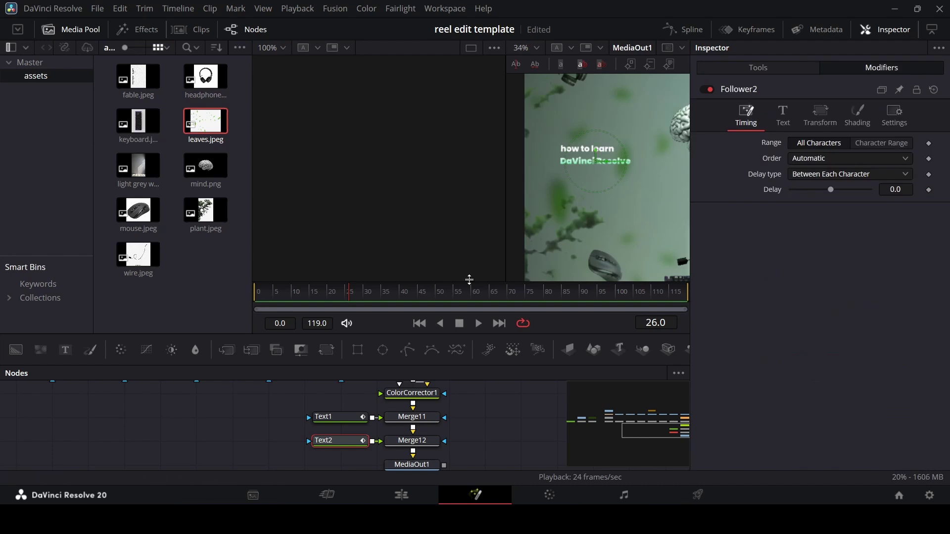
click(896, 190)
text(1)
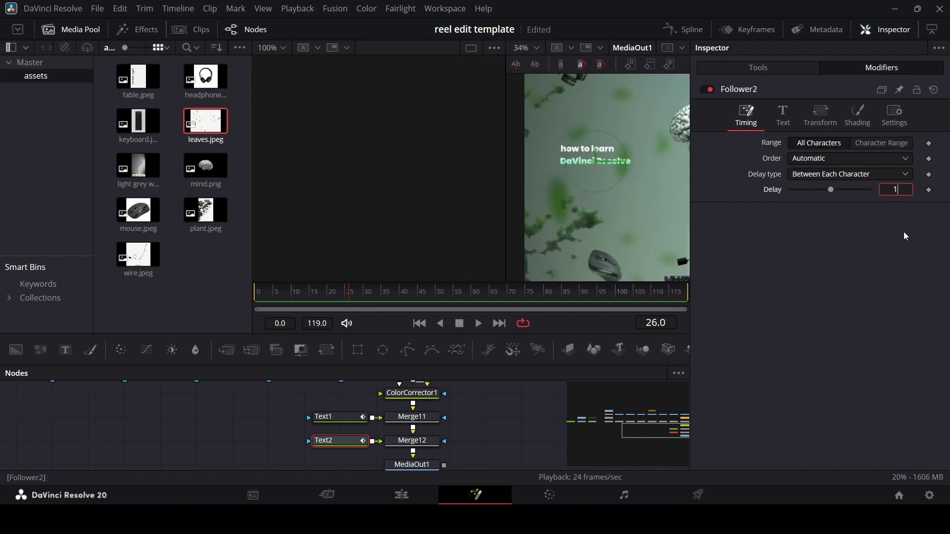
key(Return)
Keyframe the "DaVinci Resolve" Follower's character size X and Y from 0 at frame 15 to 1 at frame 30.
drag(360, 298, 364, 299)
click(820, 116)
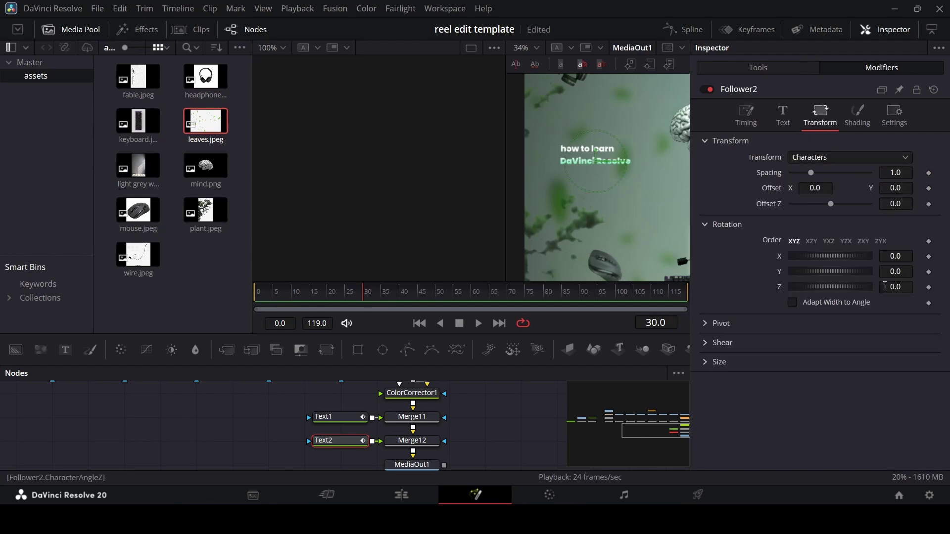
click(715, 365)
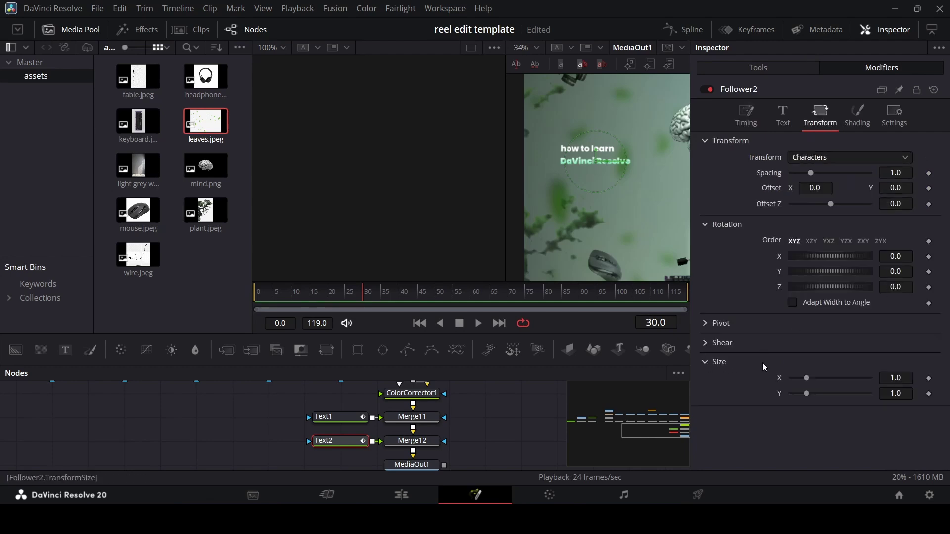
click(930, 378)
click(929, 394)
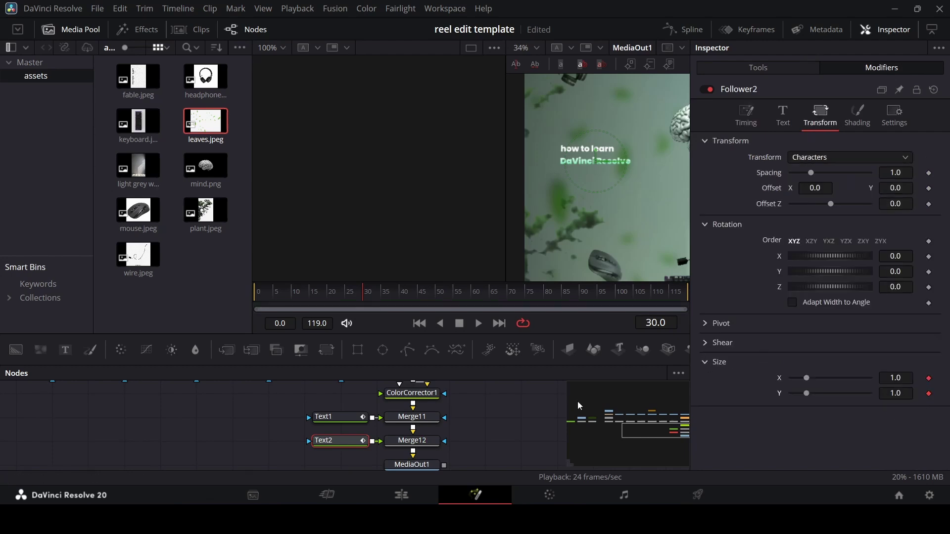
click(257, 292)
click(291, 293)
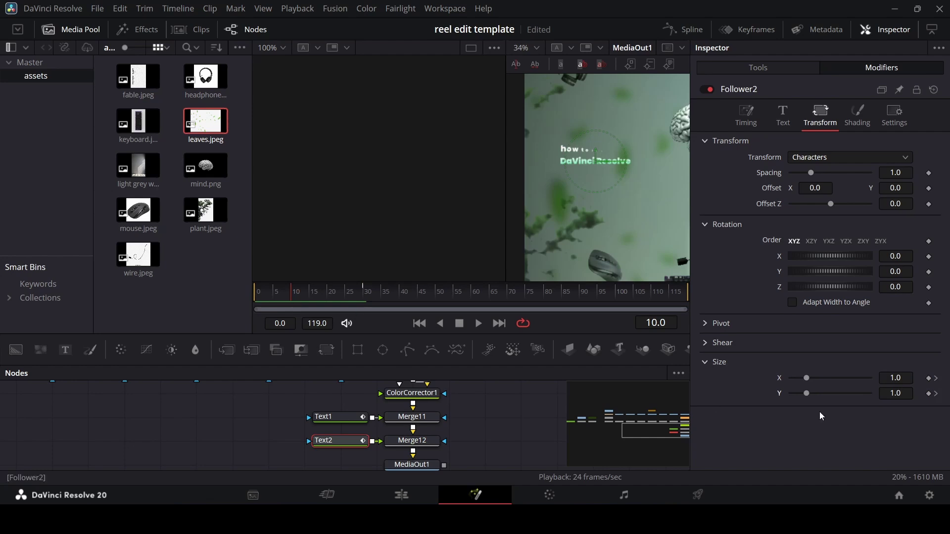
key(shift+Right)
mouse_move(801, 384)
mouse_down()
mouse_move(767, 388)
mouse_move(788, 397)
mouse_up()
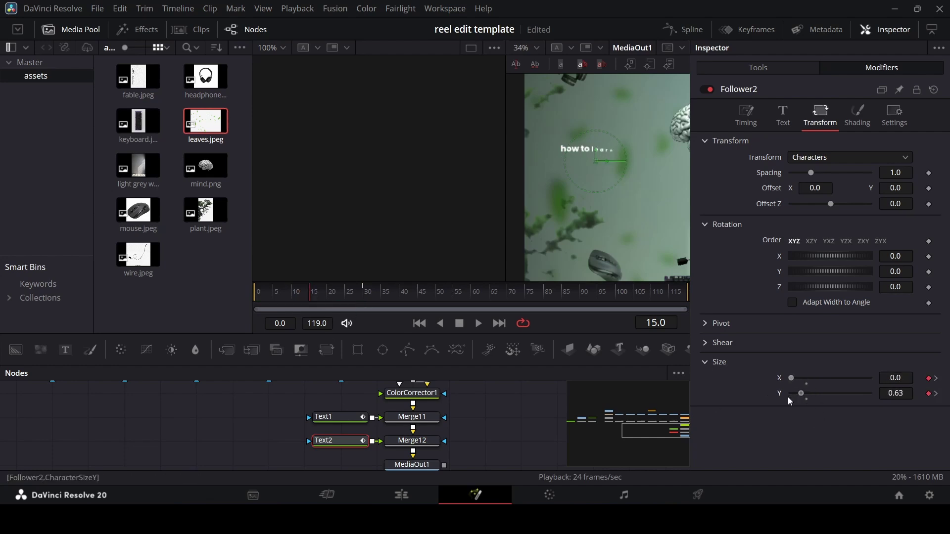
Play the composition from frame 0 and scrub through it to check both title animations.
click(477, 400)
drag(333, 300, 235, 298)
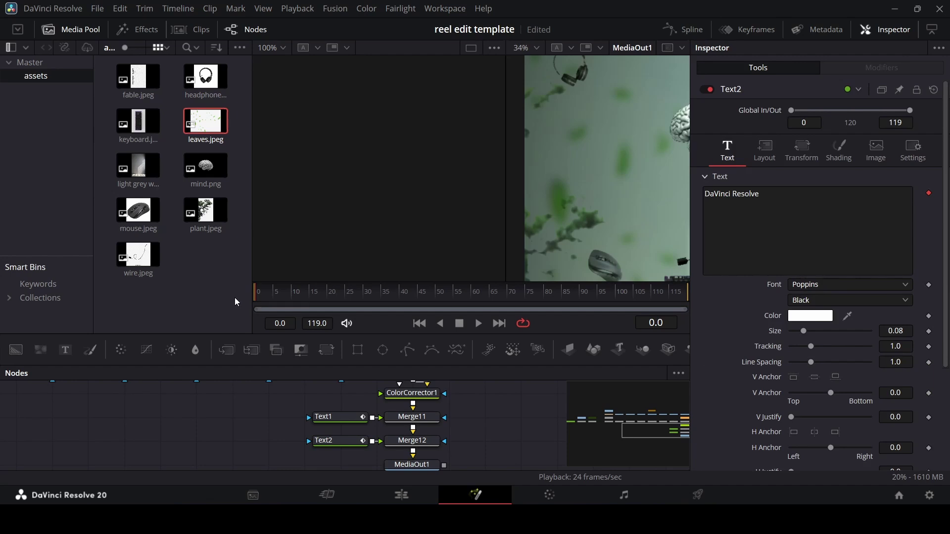
key(space)
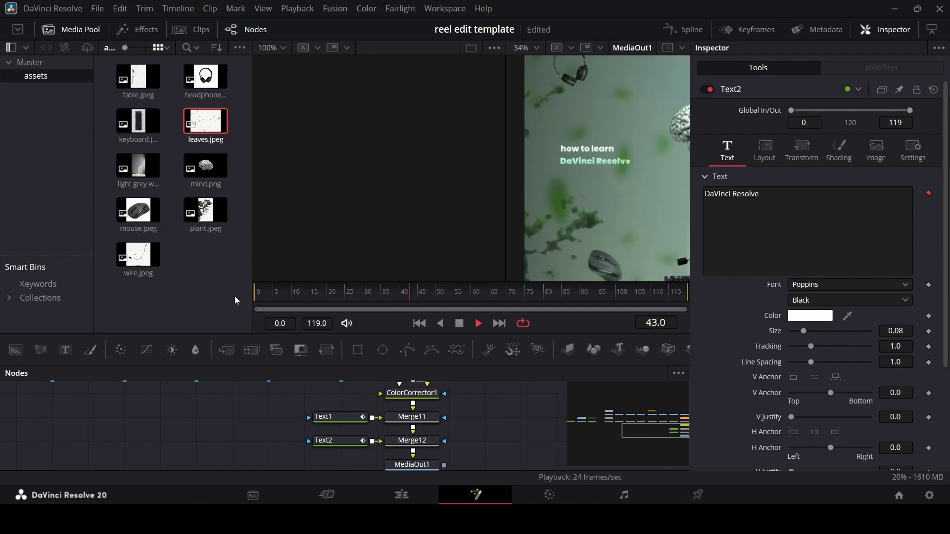
key(space)
drag(364, 293, 409, 298)
Switch to the Edit page and play the second Fusion composition clip from its start.
scroll(548, 212, up, 1)
scroll(552, 212, down, 3)
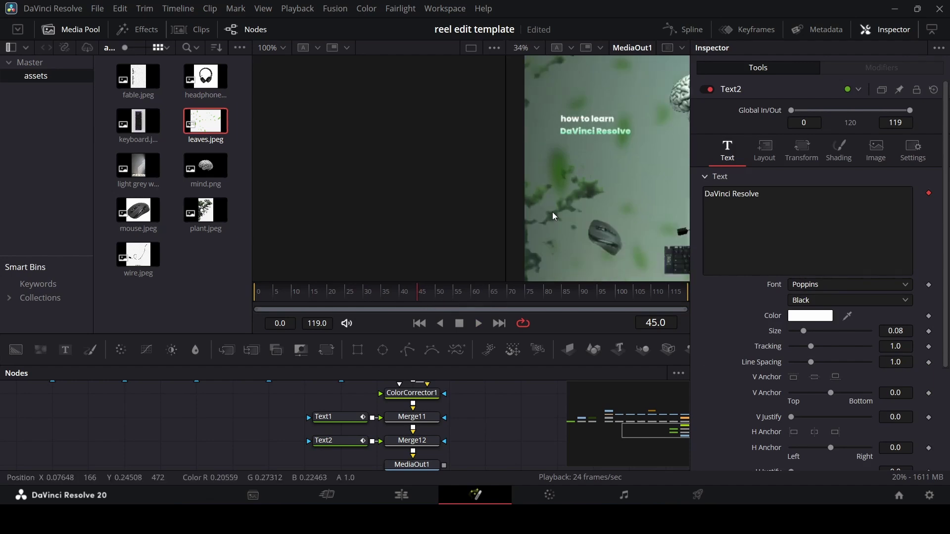
scroll(552, 212, down, 1)
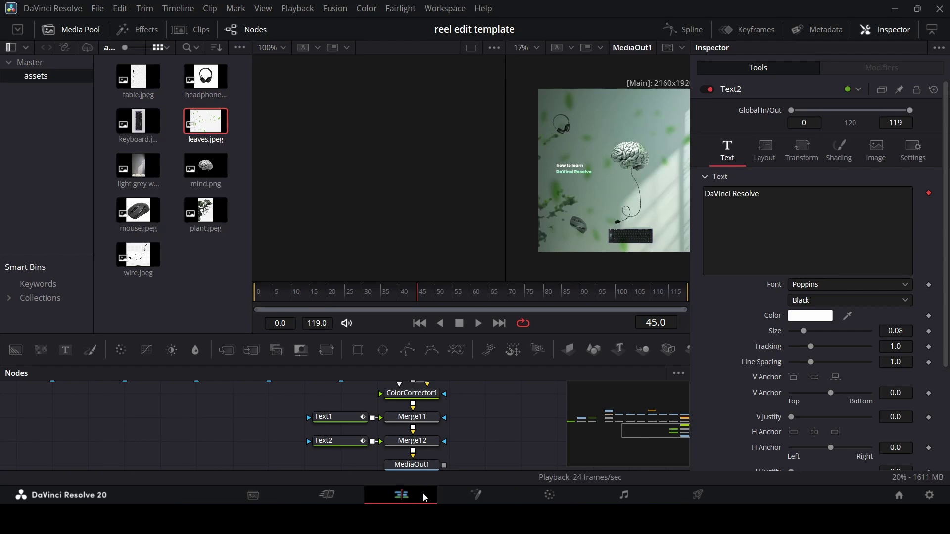
click(401, 495)
click(329, 341)
key(space)
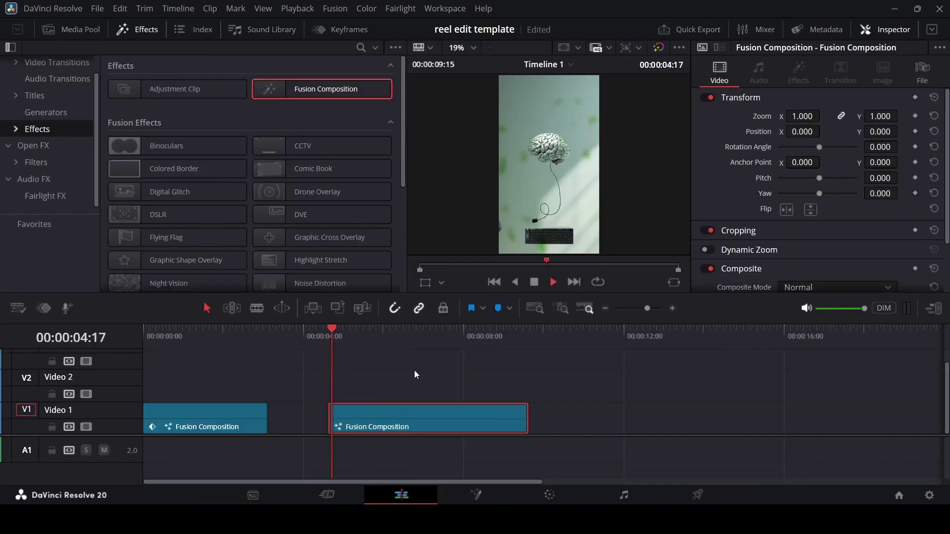
key(space)
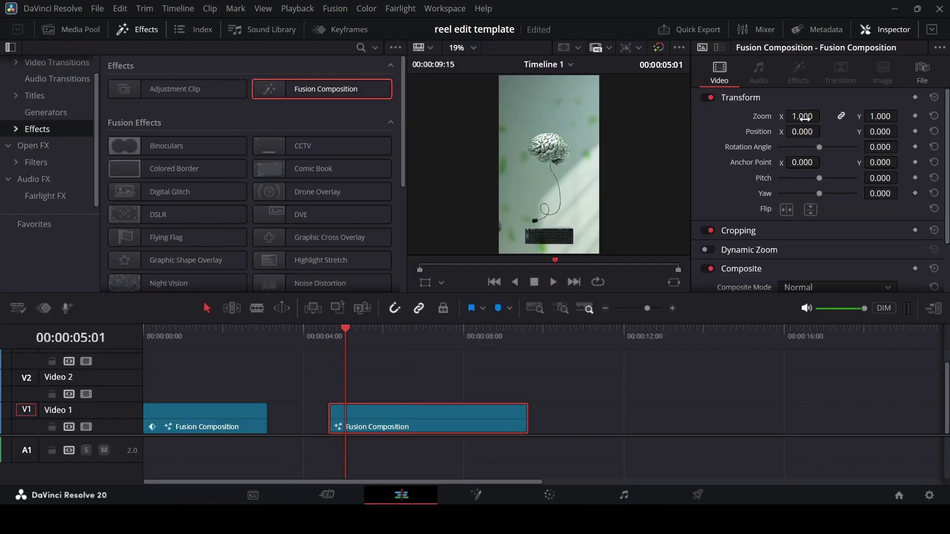
Reopen the second Fusion composition, enable its Background2 node, and return to the Edit page.
right_click(467, 422)
click(516, 340)
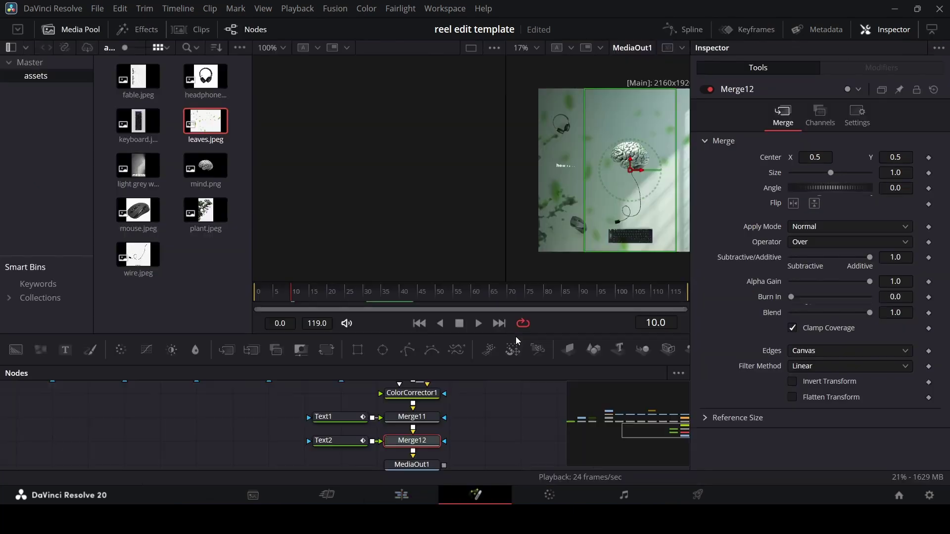
click(351, 412)
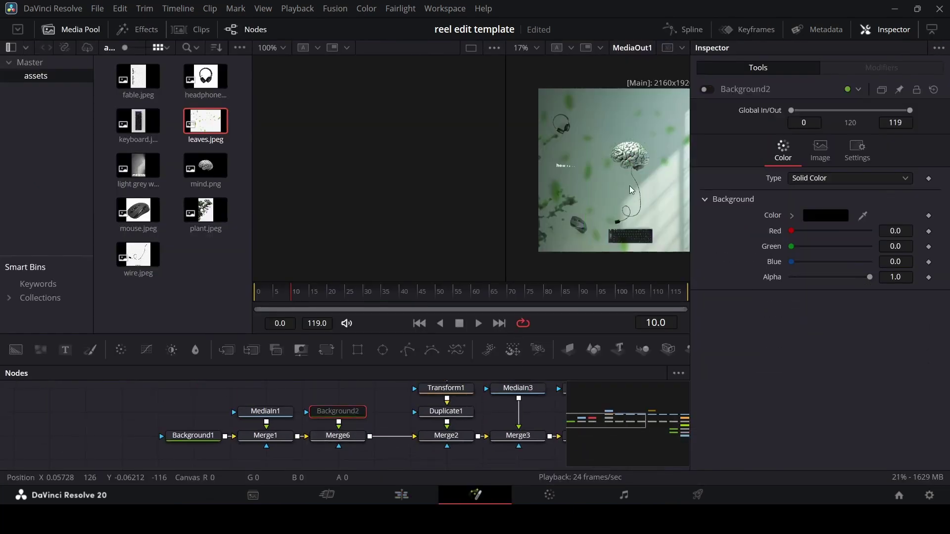
click(710, 91)
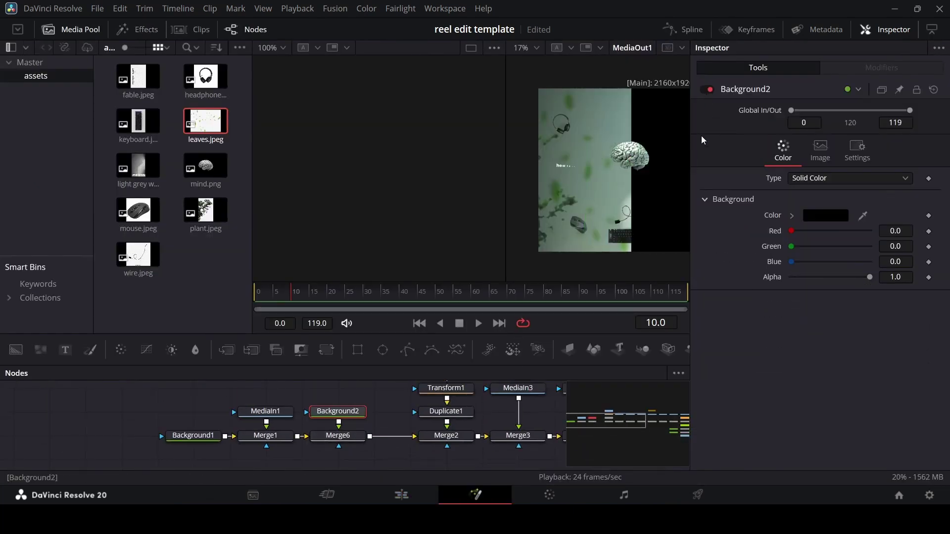
click(424, 493)
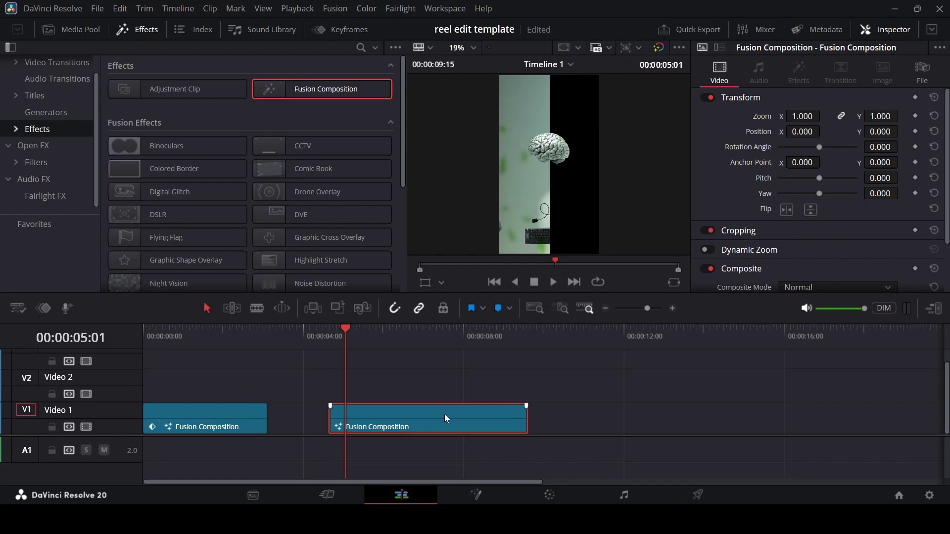
Set the second Fusion composition clip's Position X to 66 so its left half fills the vertical frame.
drag(801, 132, 822, 131)
scroll(605, 139, up, 5)
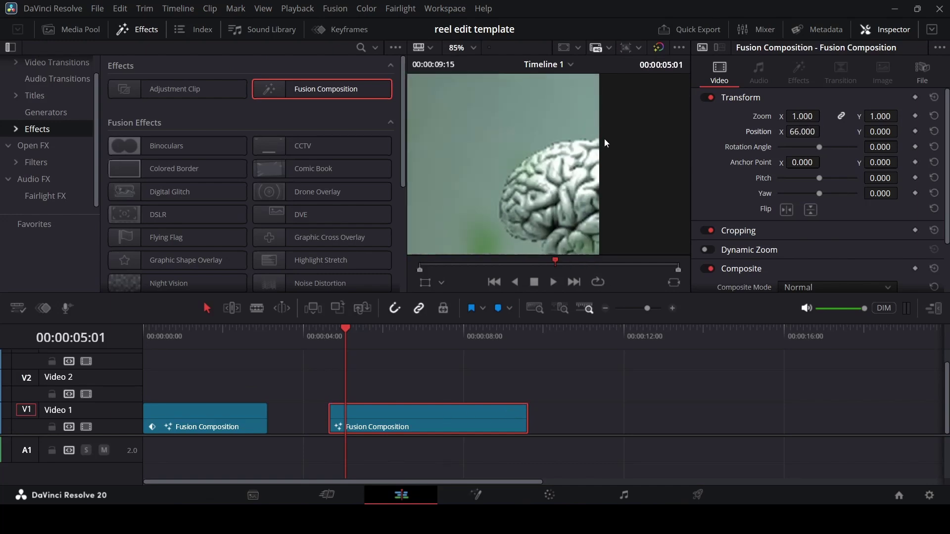
scroll(442, 168, down, 3)
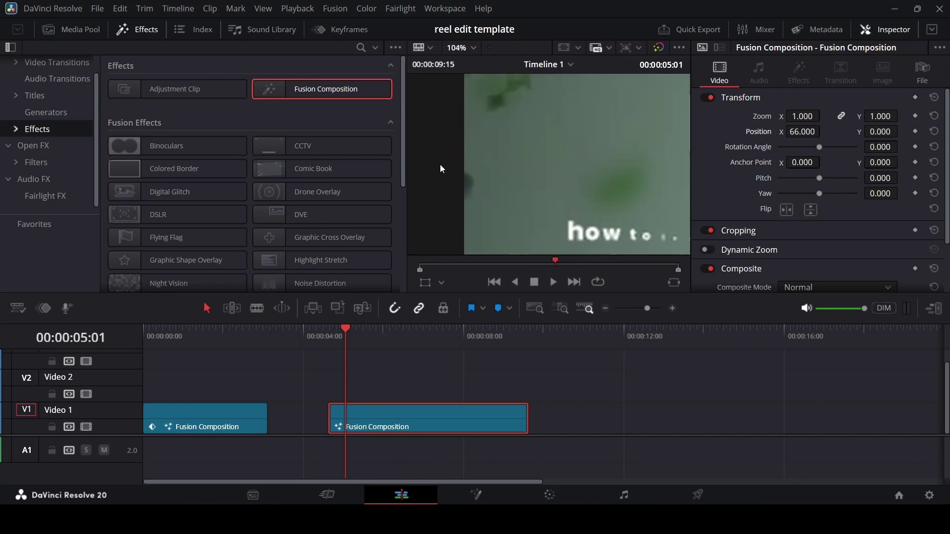
scroll(440, 165, down, 5)
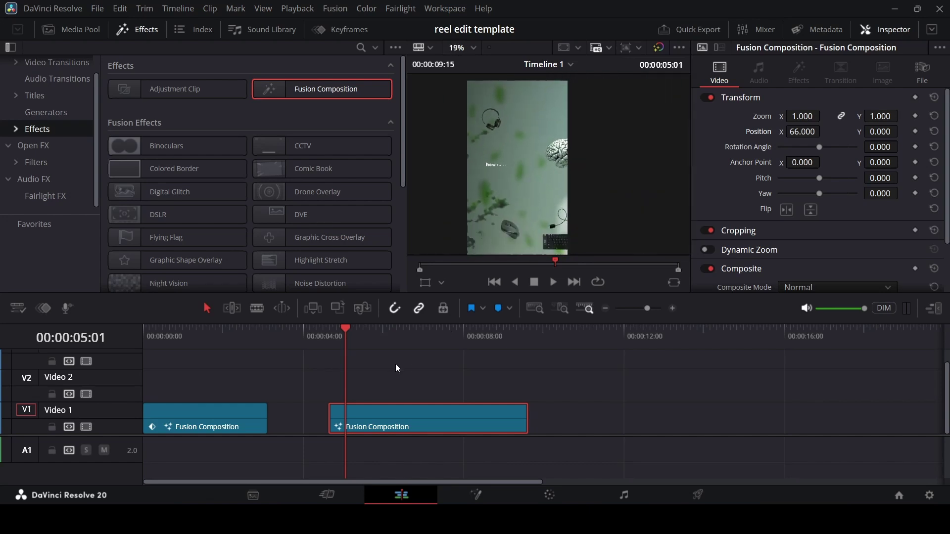
Play through the title animation and add position keyframes to the clip at 00:00:06:15 and 00:00:08:00.
click(330, 342)
key(space)
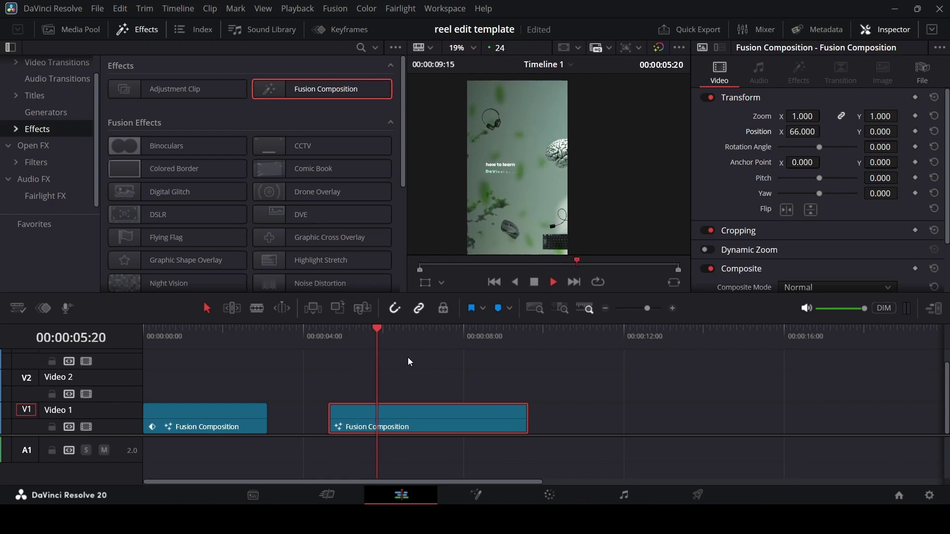
click(406, 340)
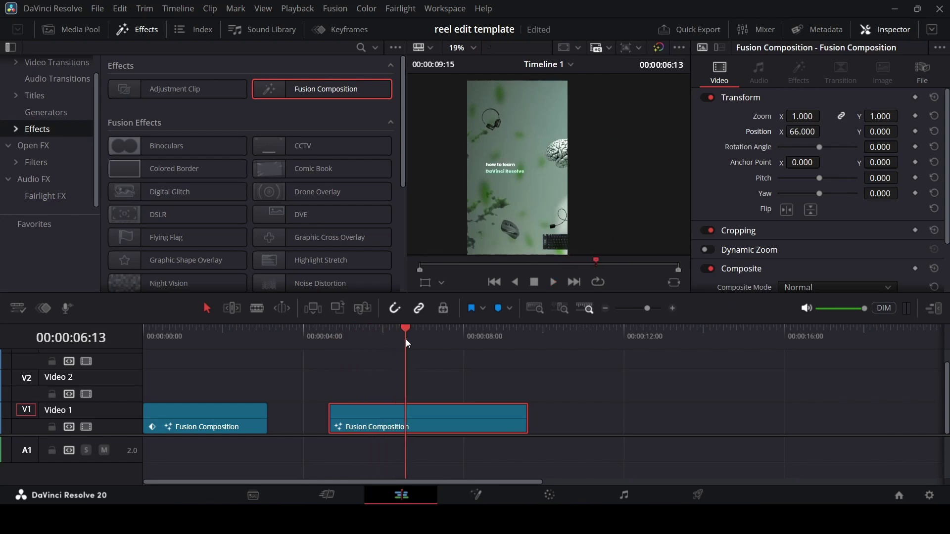
drag(406, 339, 408, 337)
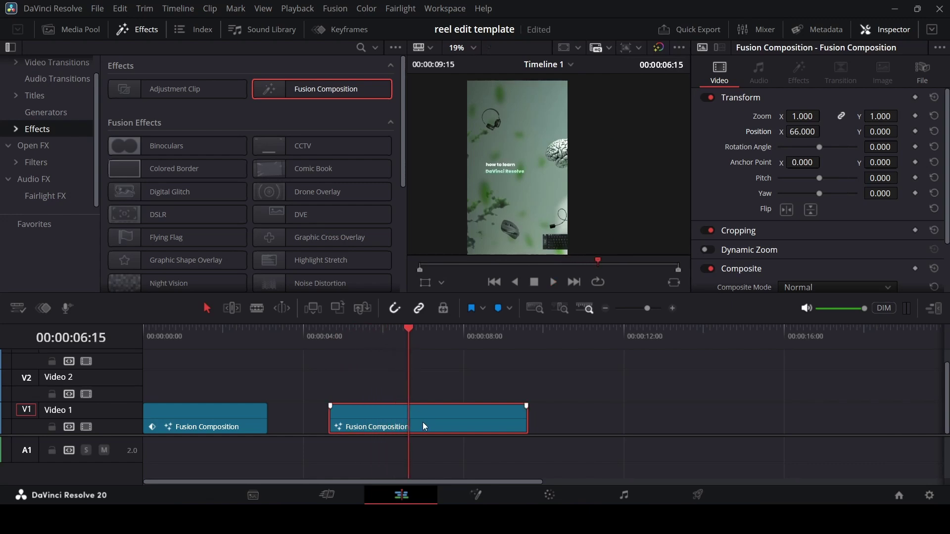
click(916, 131)
key(space)
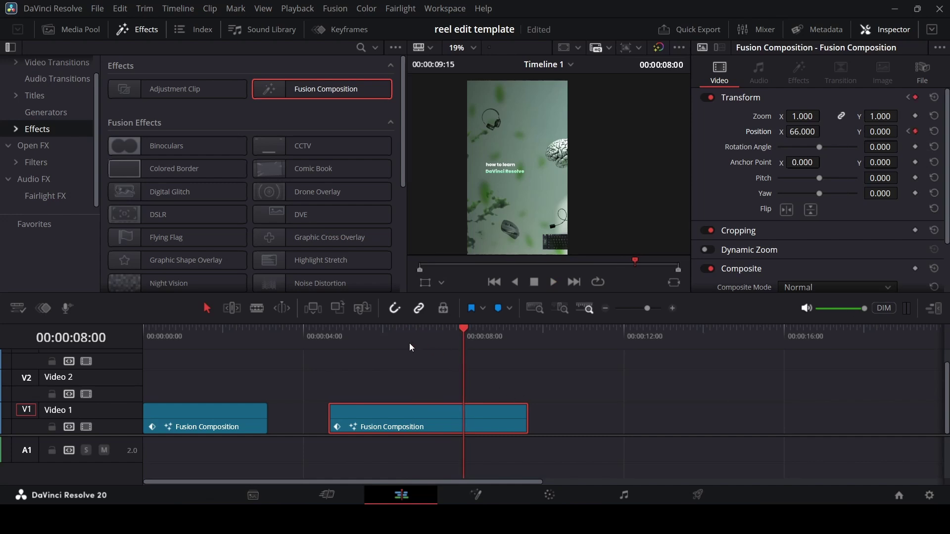
Keyframe the clip's zoom from 1 to 1.5 and Position X from 66 to 108 between 00:00:04:15 and 00:00:06:15.
drag(410, 344, 333, 359)
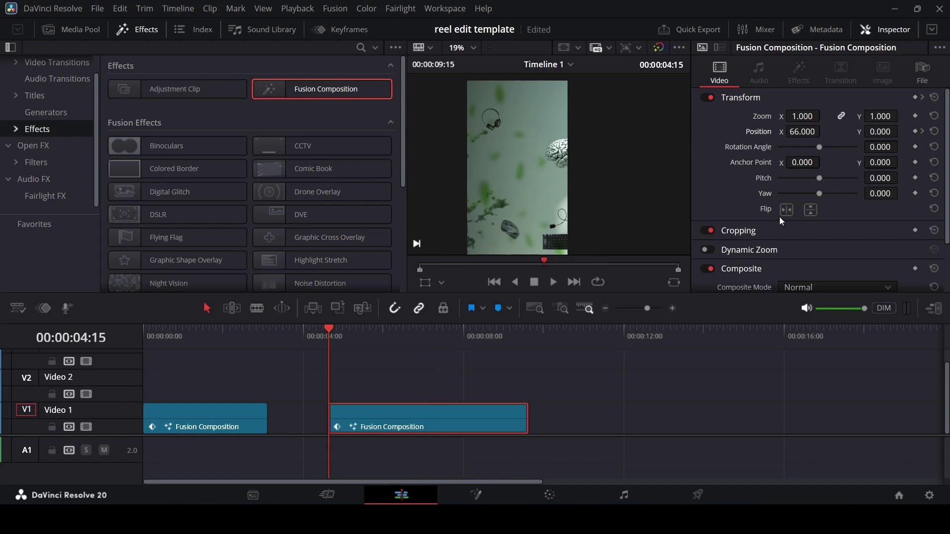
click(916, 117)
click(916, 131)
click(924, 131)
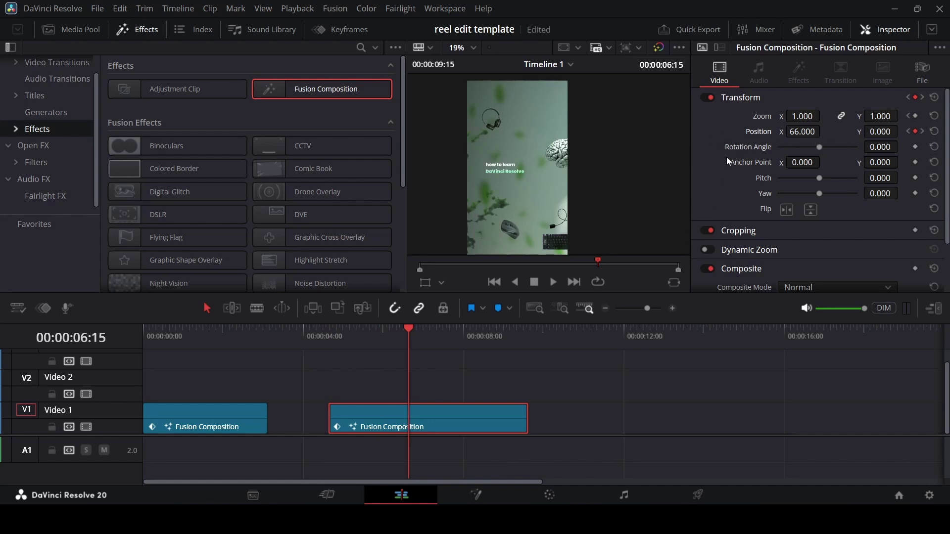
drag(803, 117, 824, 130)
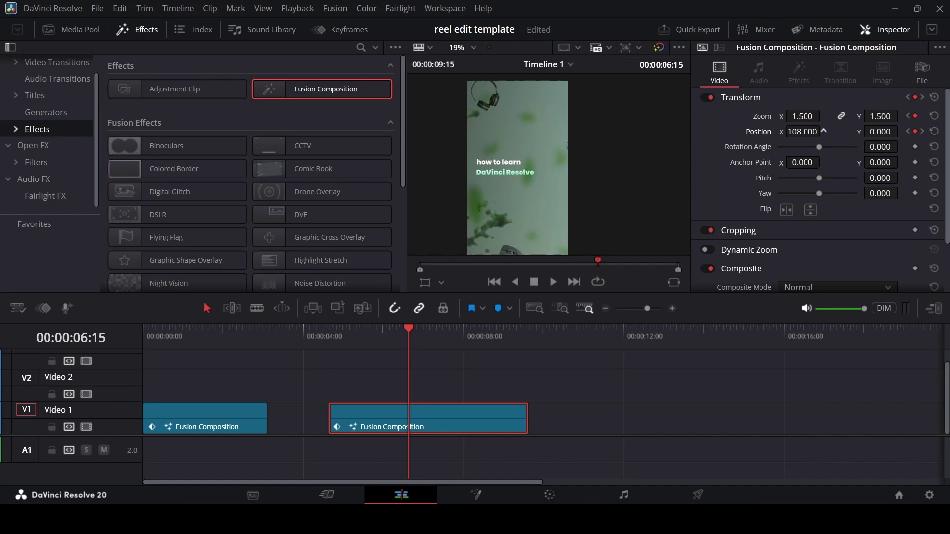
Play the second composition clip to check its zoom and horizontal movement.
click(310, 334)
key(space)
key(space)
key(space)
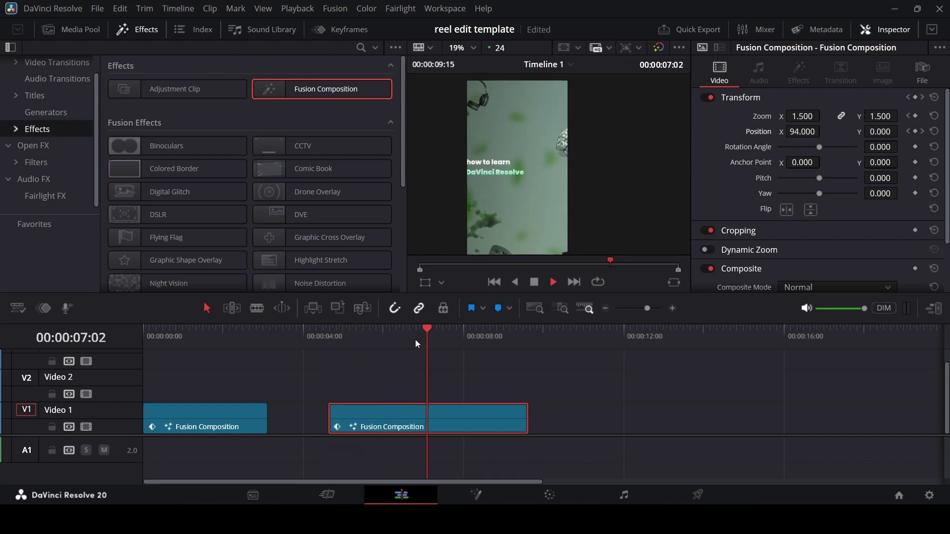
key(space)
key(space)
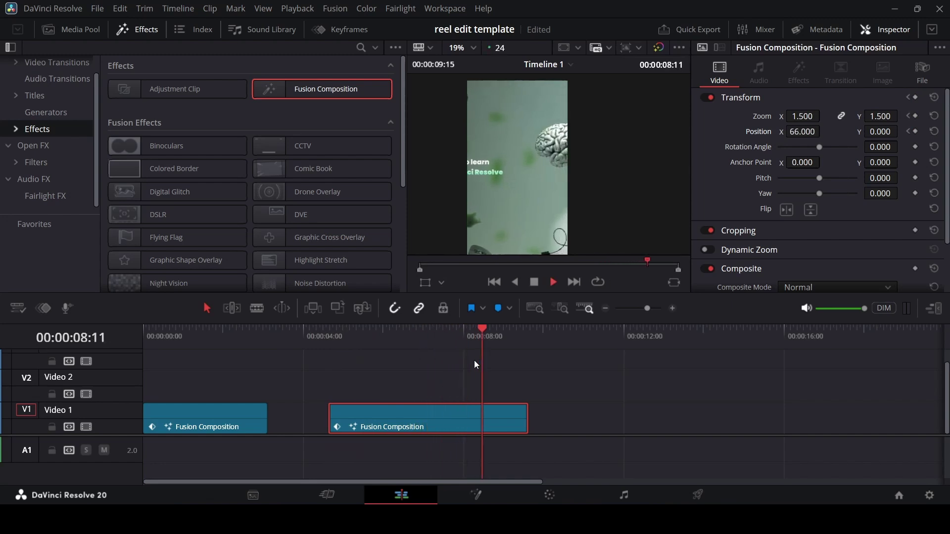
key(space)
click(434, 342)
key(space)
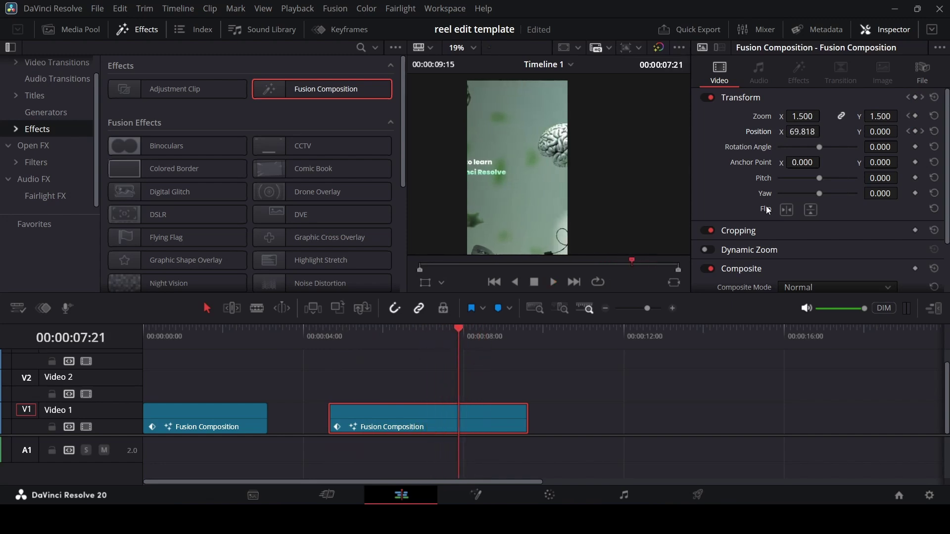
Set Position X to -70 at the 00:00:08:00 keyframe and play back the move.
click(923, 132)
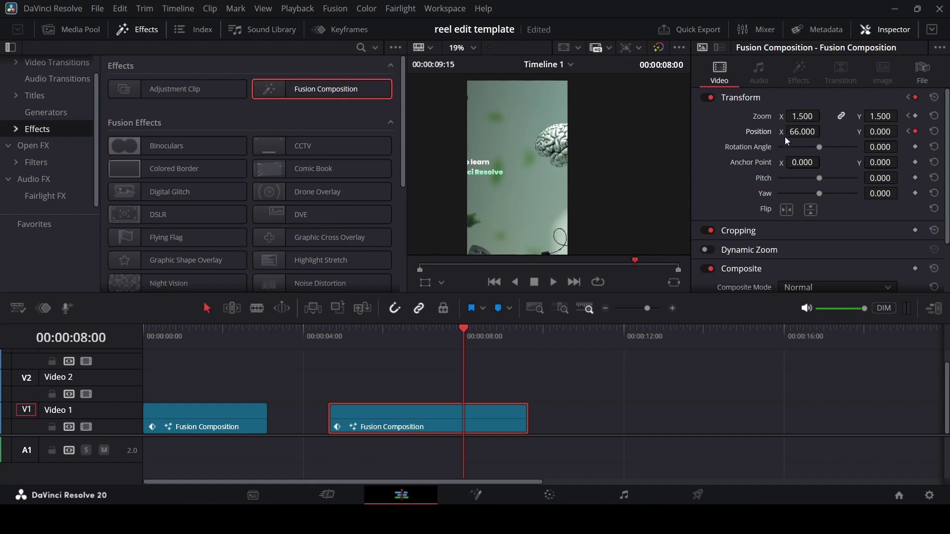
drag(802, 132, 823, 131)
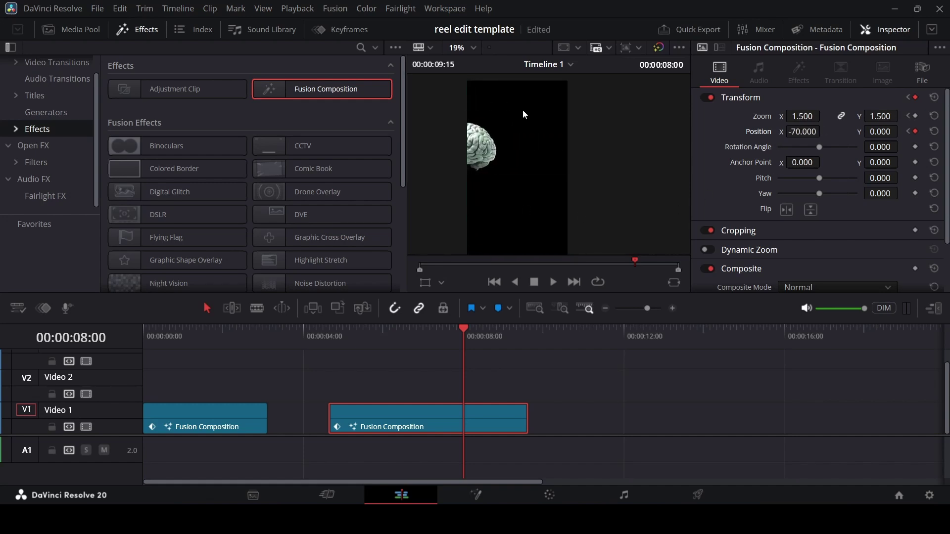
key([)
click(457, 374)
key(space)
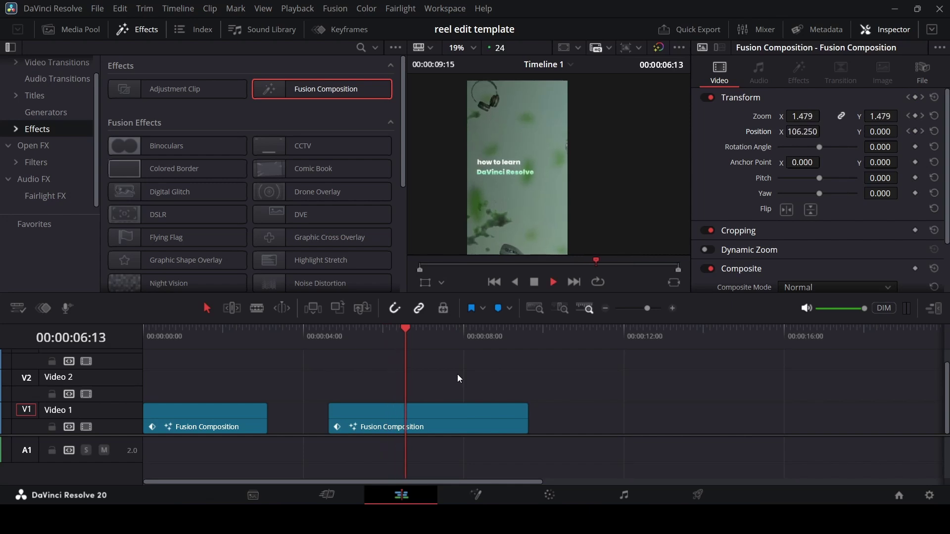
key(space)
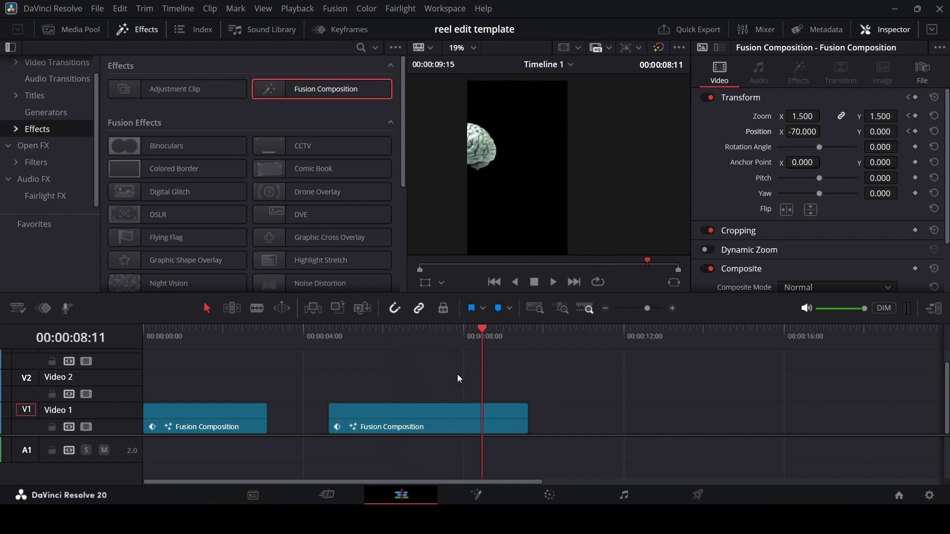
Reuse the 00:00:08:00 keyframe's Position X value to add a -70 keyframe at 00:00:07:06.
click(909, 132)
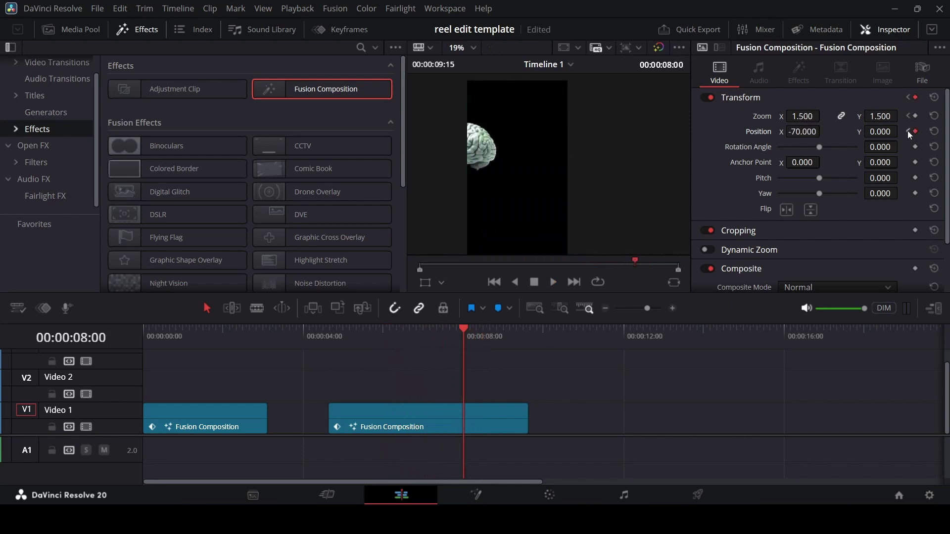
click(815, 134)
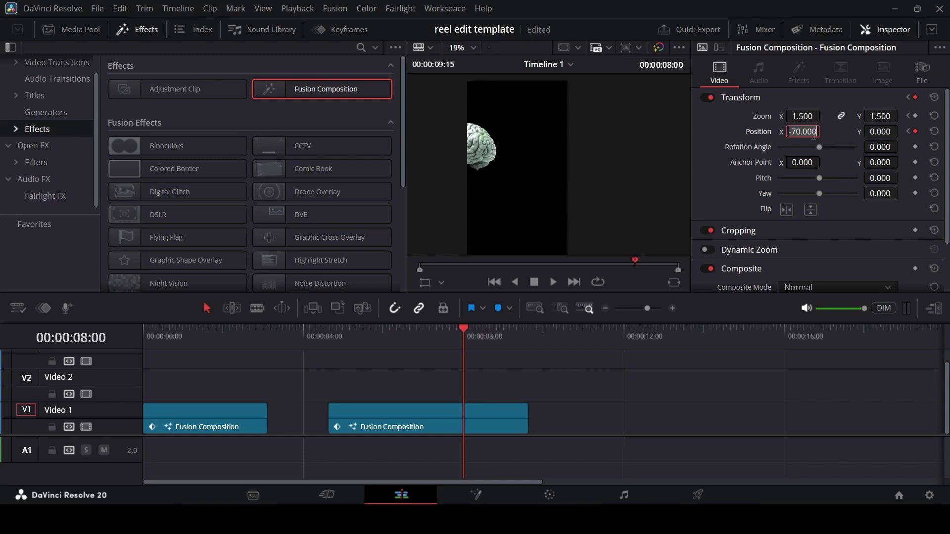
click(422, 338)
click(459, 409)
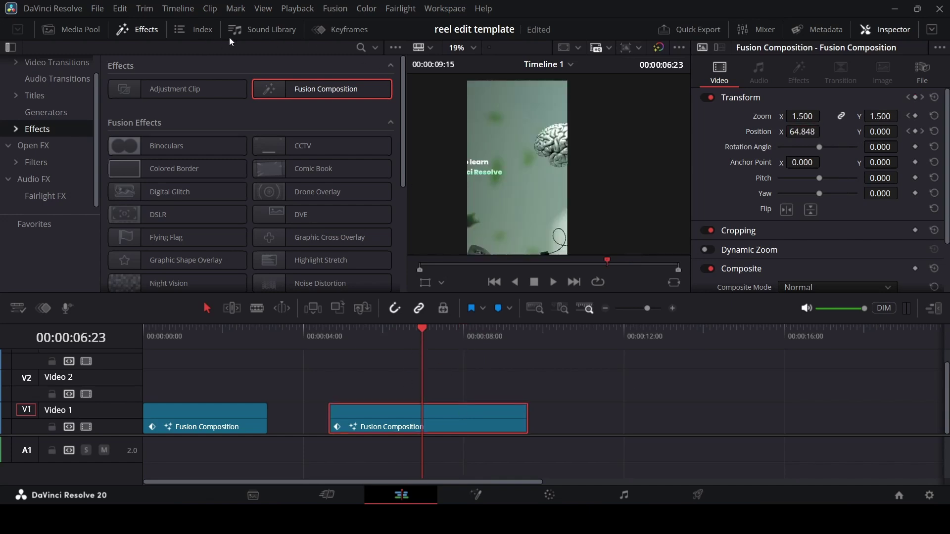
click(340, 30)
drag(270, 67, 287, 67)
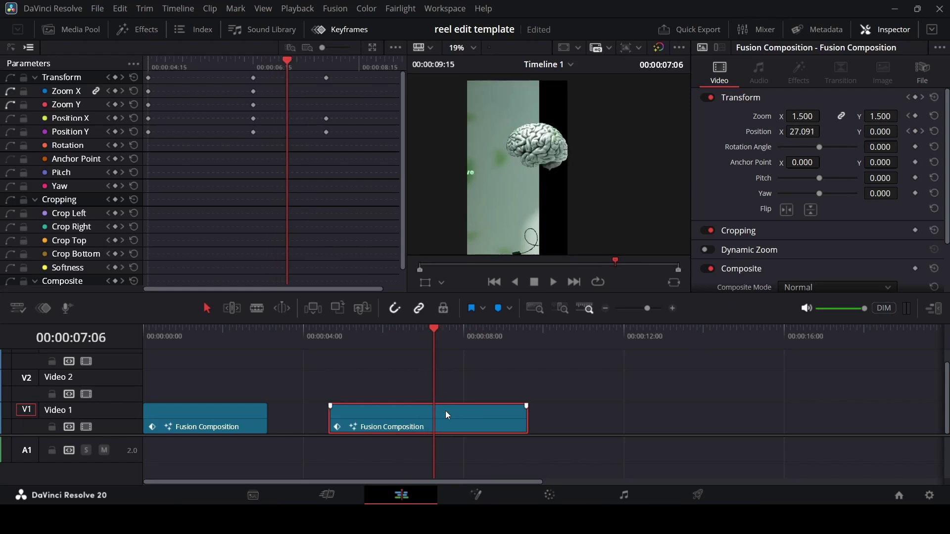
double_click(809, 132)
text(-70.000)
click(657, 396)
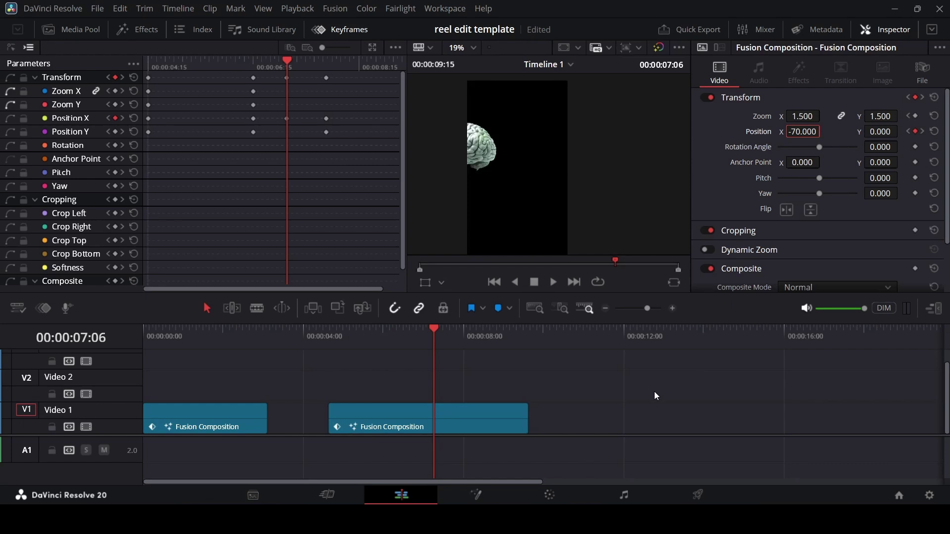
Delete the clip's position keyframes at 00:00:08:00 and play back the shortened move.
drag(321, 151, 345, 72)
key(Delete)
click(235, 58)
key(space)
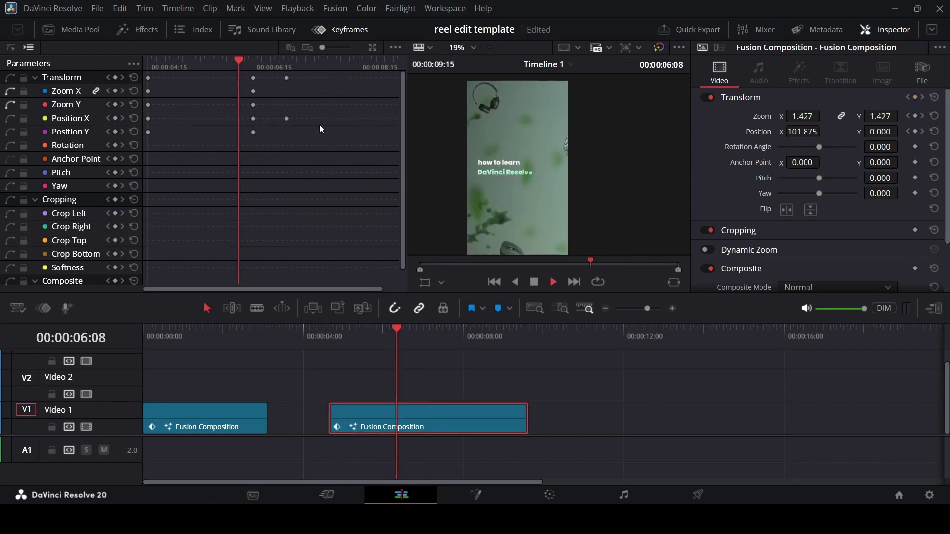
key(space)
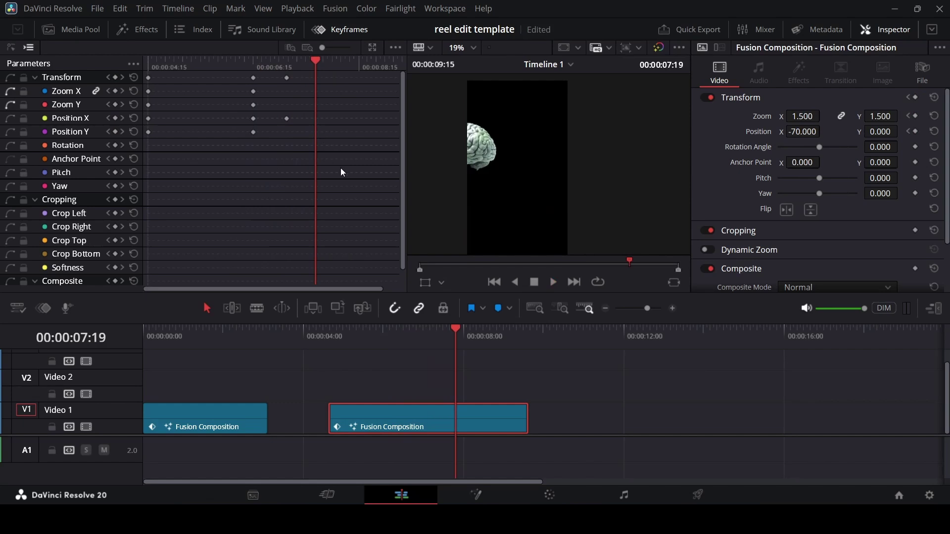
Apply Ease In to the clip's position keyframe at 00:00:07:06.
click(286, 64)
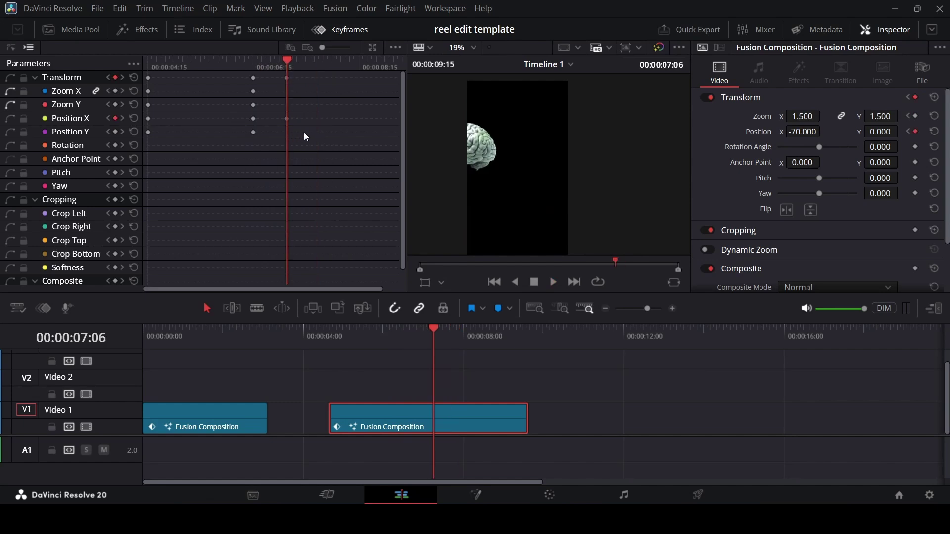
drag(304, 132, 273, 72)
click(916, 132)
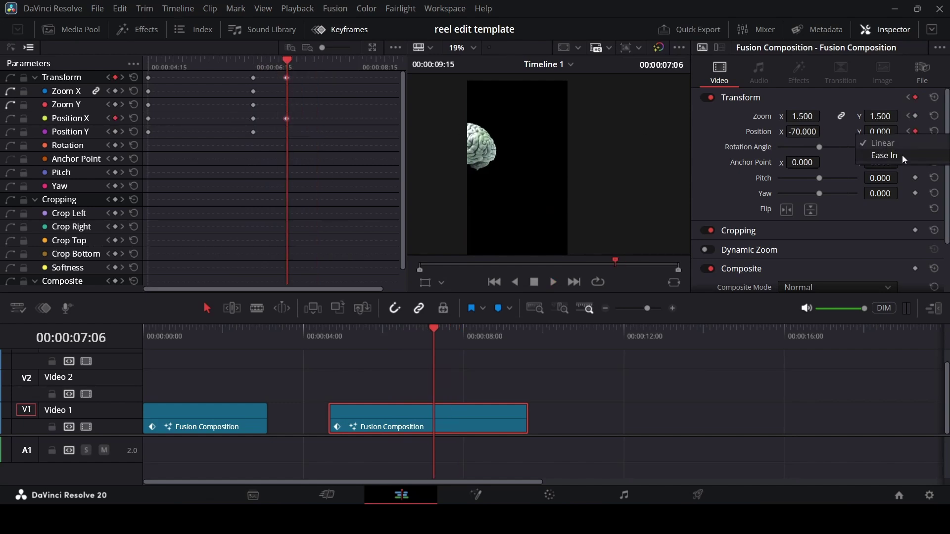
At 00:00:06:15, apply Ease Out to the position keyframe and Ease In to the zoom keyframe.
click(251, 78)
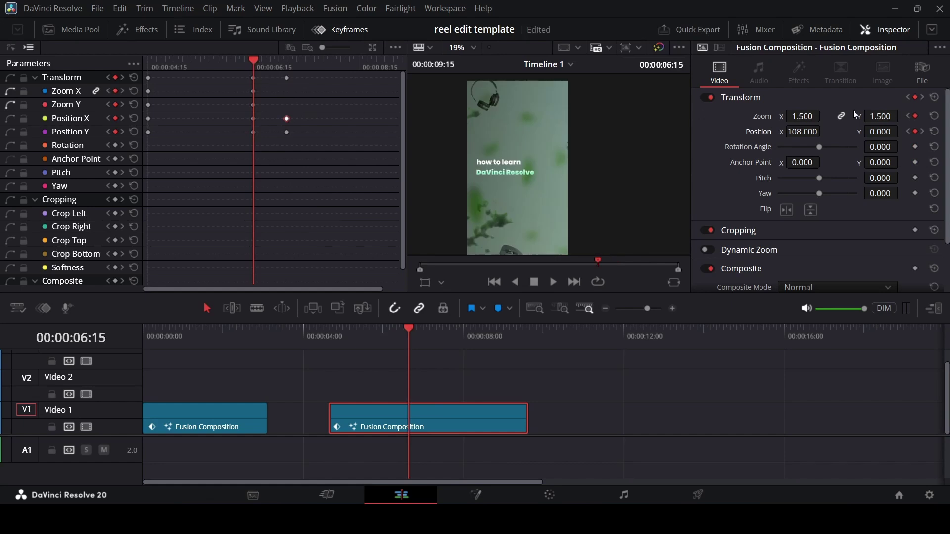
right_click(918, 132)
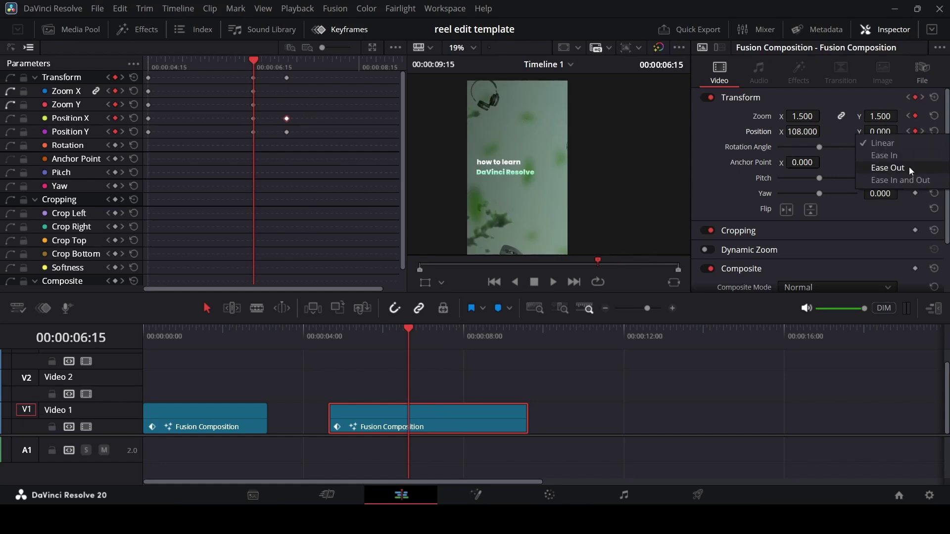
click(909, 168)
right_click(916, 119)
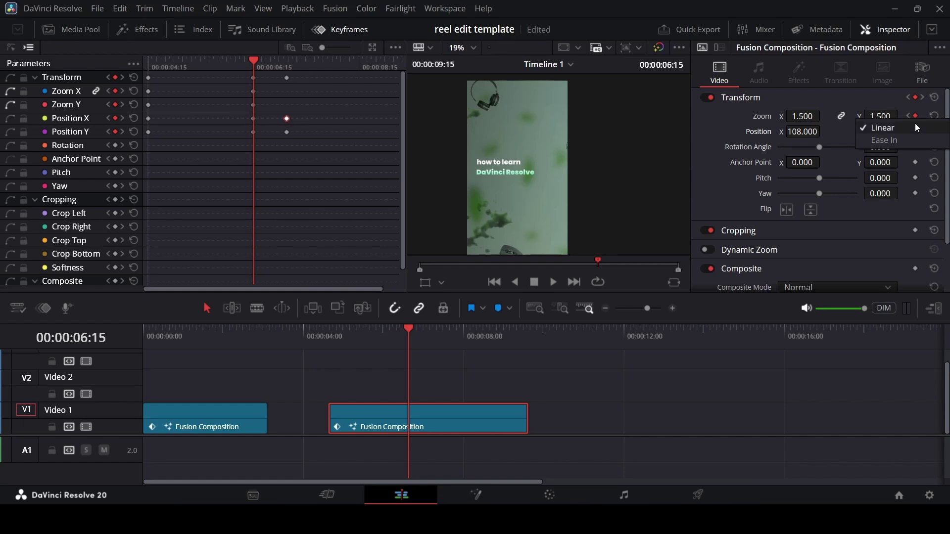
click(907, 143)
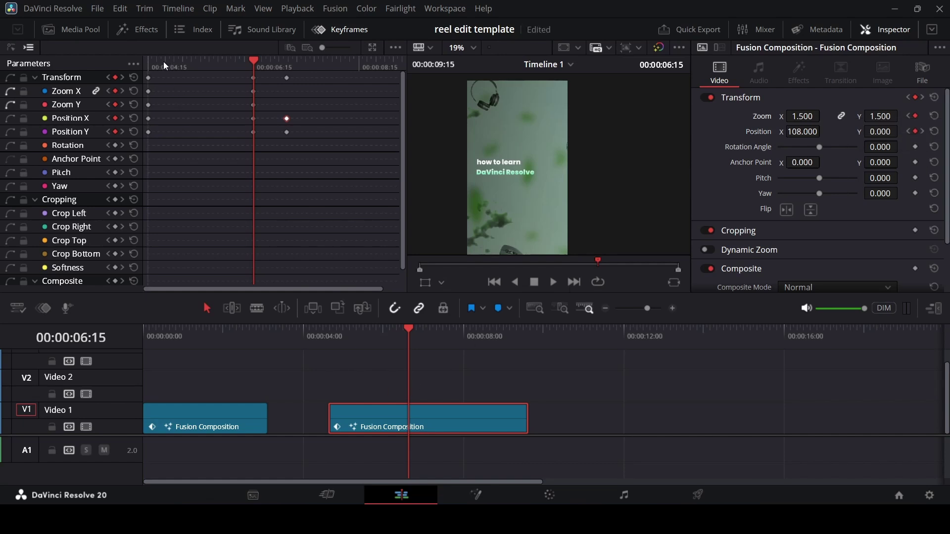
Apply Ease Out to the clip's zoom and position keyframes at 00:00:04:15.
key(Up)
right_click(914, 116)
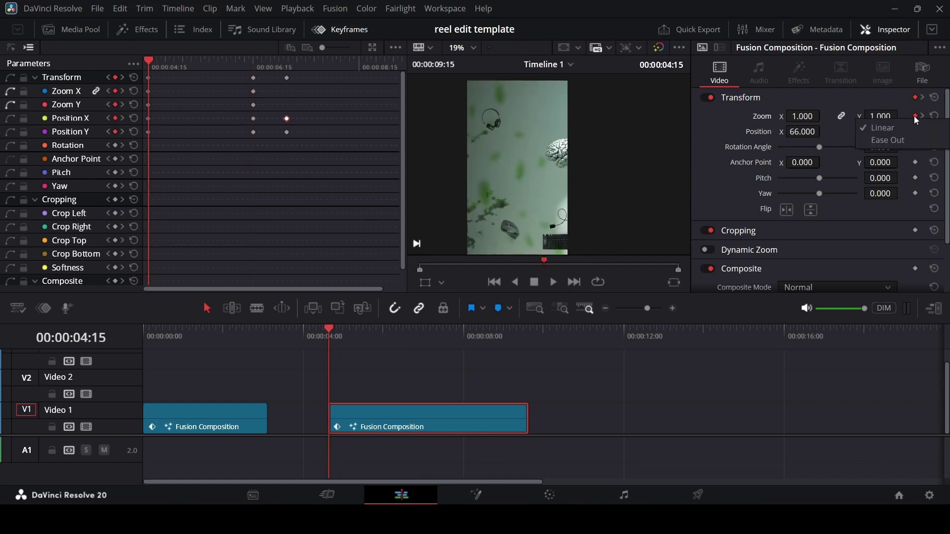
click(901, 137)
right_click(916, 129)
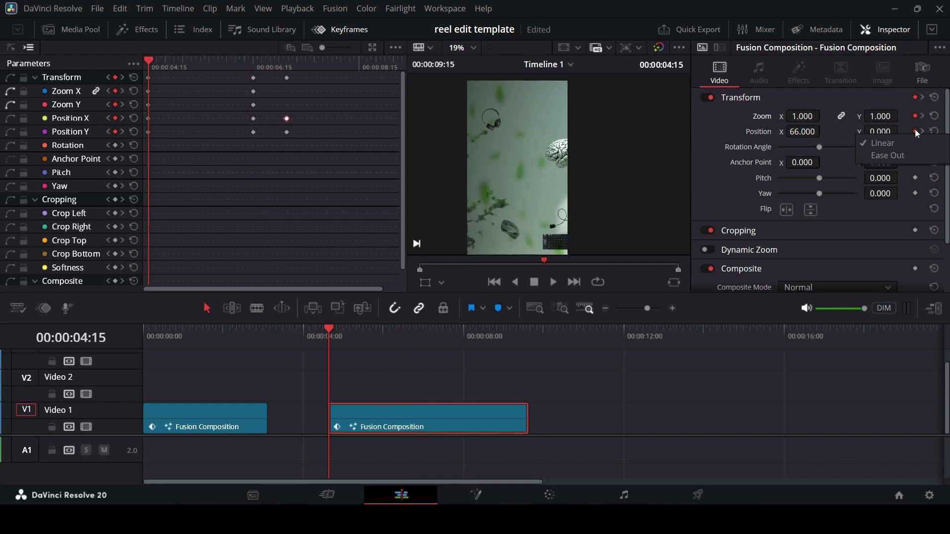
click(895, 159)
Play the second composition clip from just before its start to check the eased camera move.
key(space)
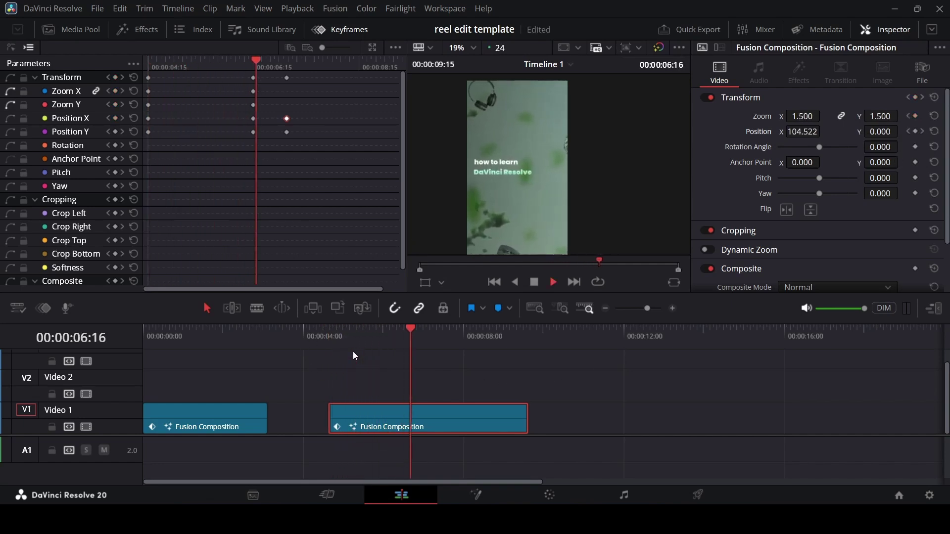
key(space)
click(329, 342)
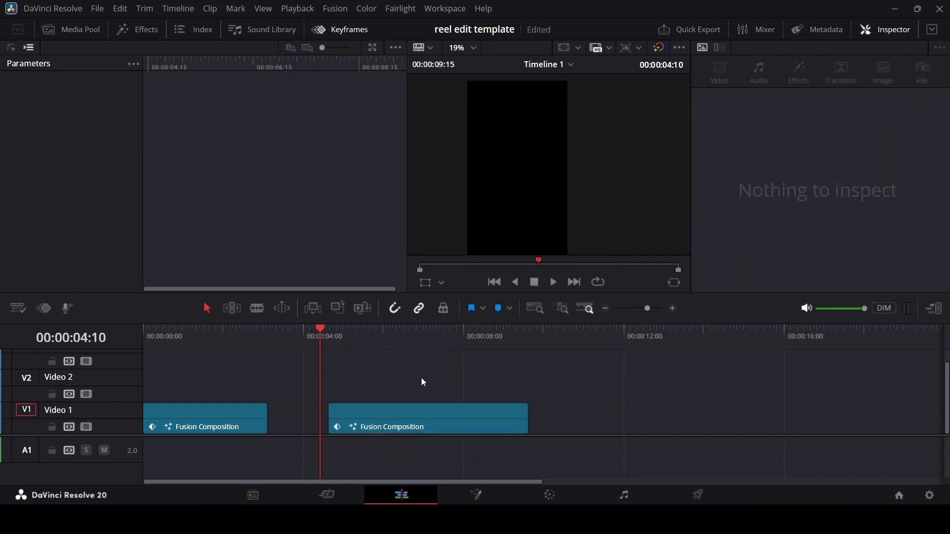
key(space)
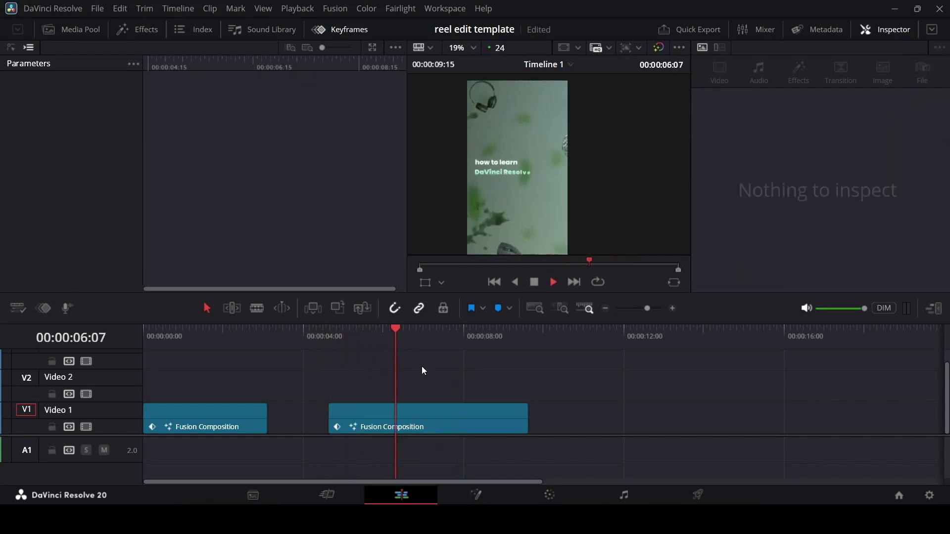
key(space)
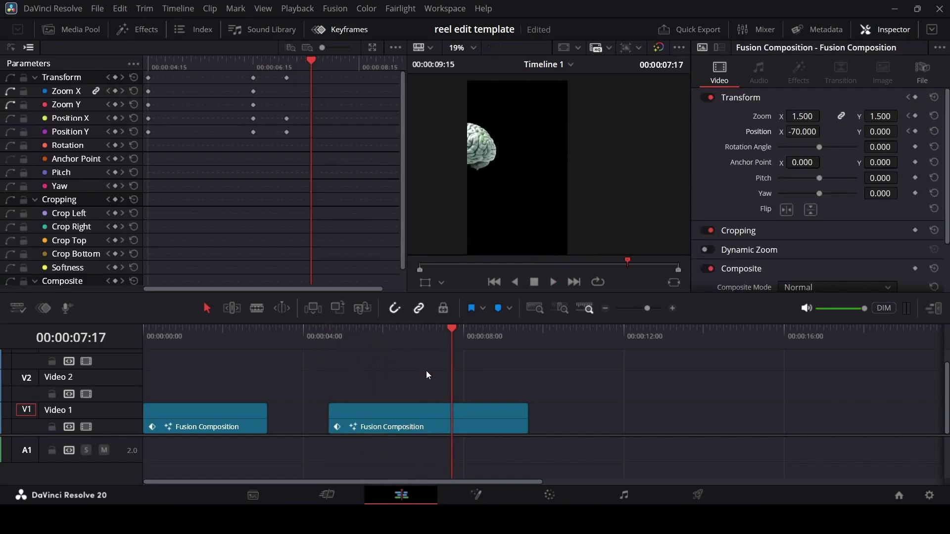
click(442, 409)
right_click(444, 414)
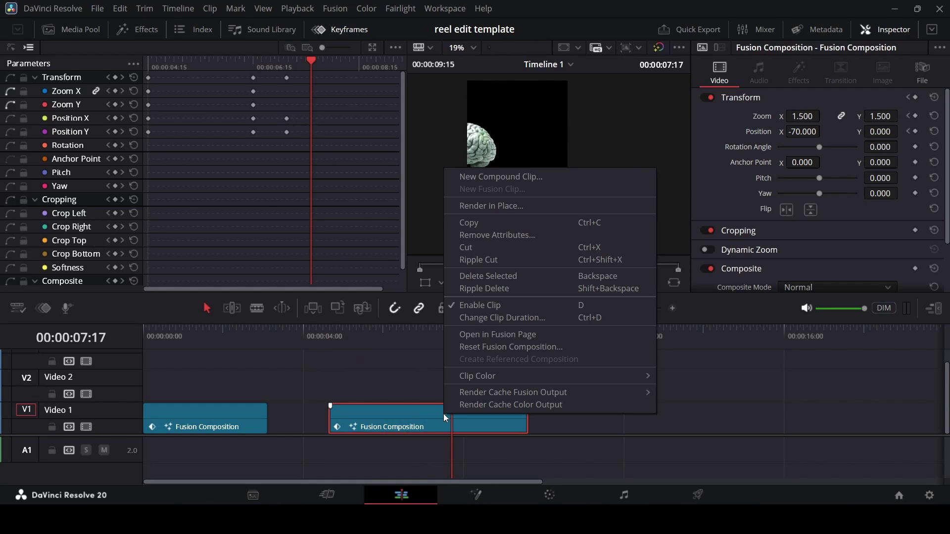
click(510, 339)
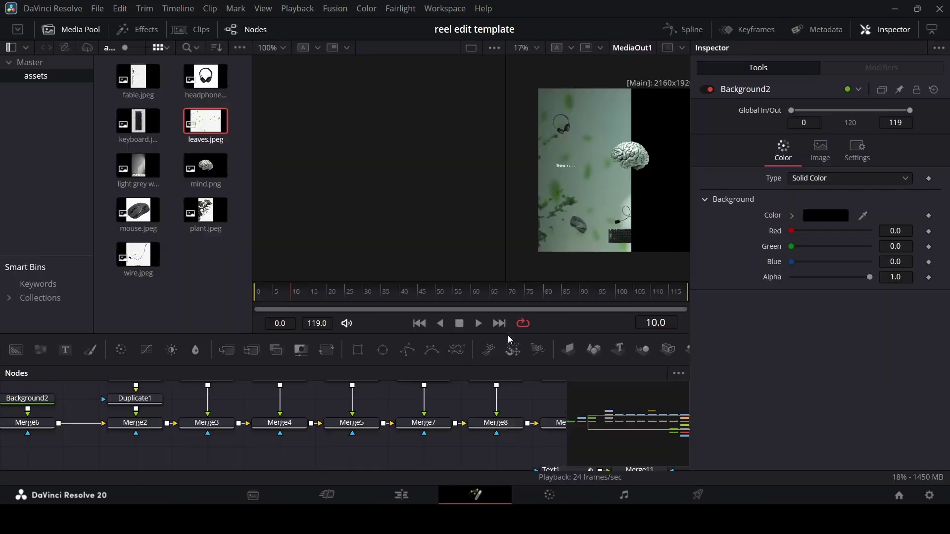
click(416, 494)
Open the second composition clip in Fusion from 00:00:07:06 and disable its Background2 node.
click(287, 62)
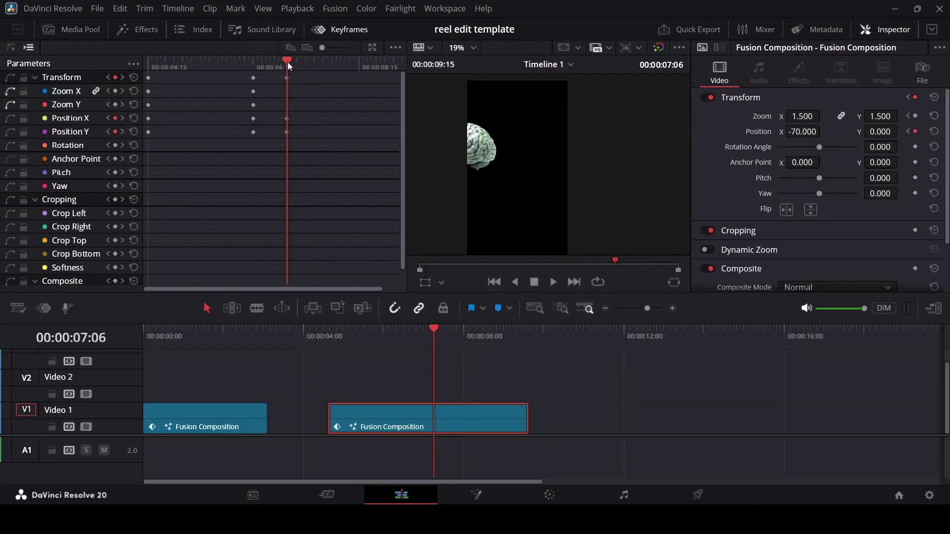
right_click(447, 411)
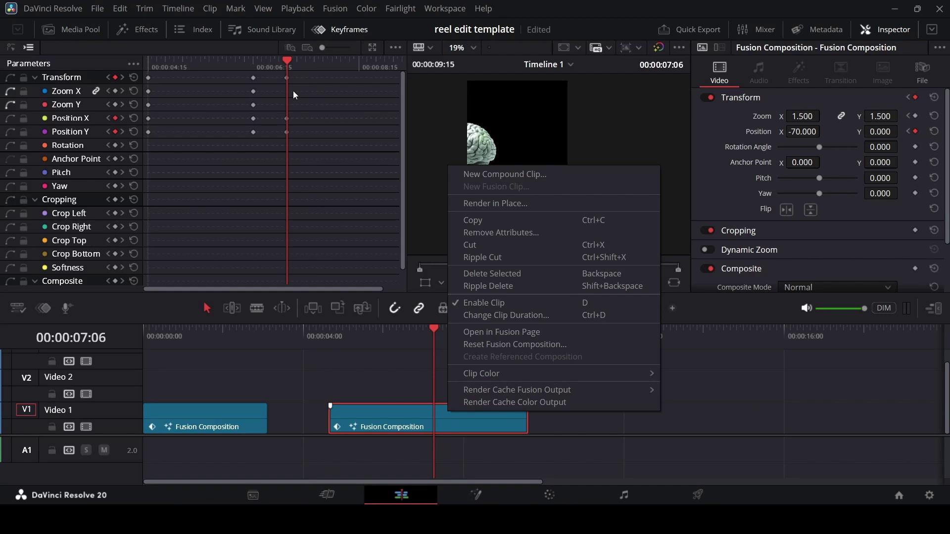
click(489, 330)
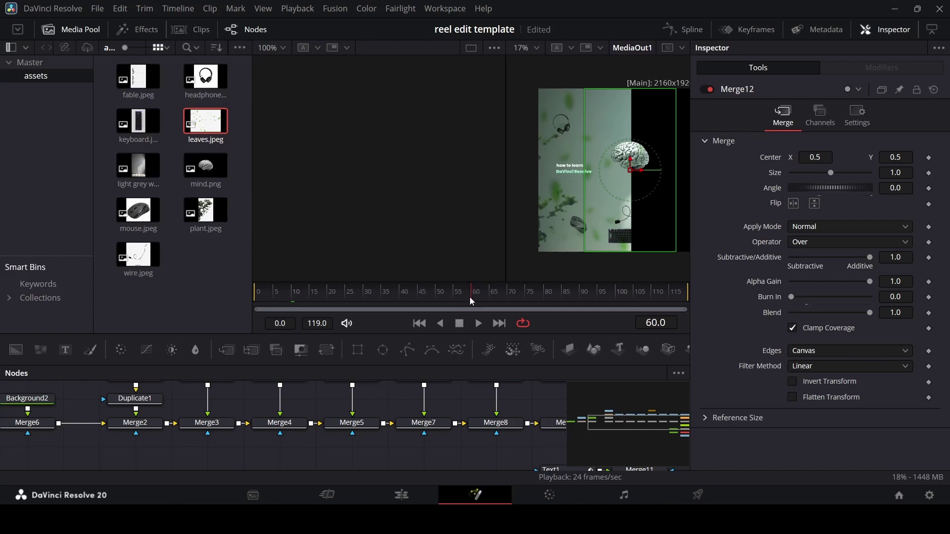
drag(49, 401, 307, 429)
click(307, 430)
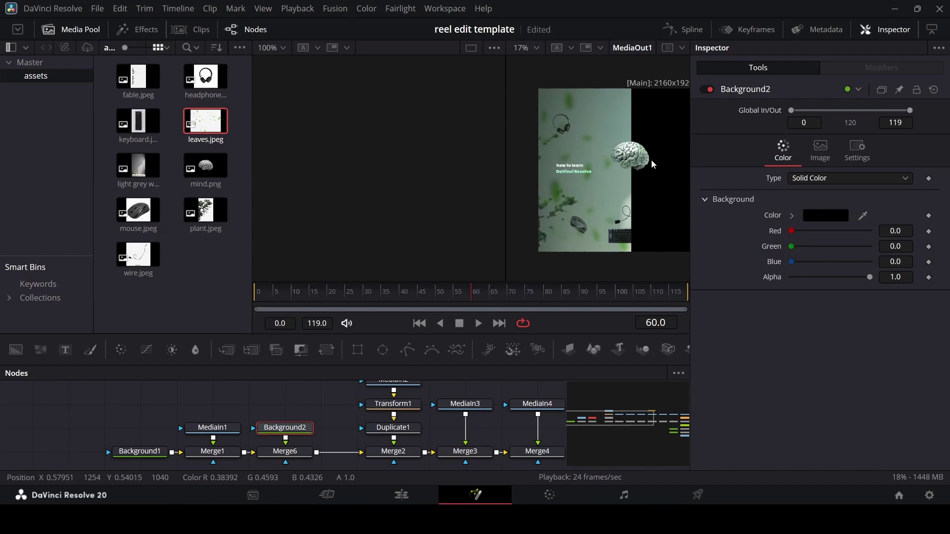
click(708, 91)
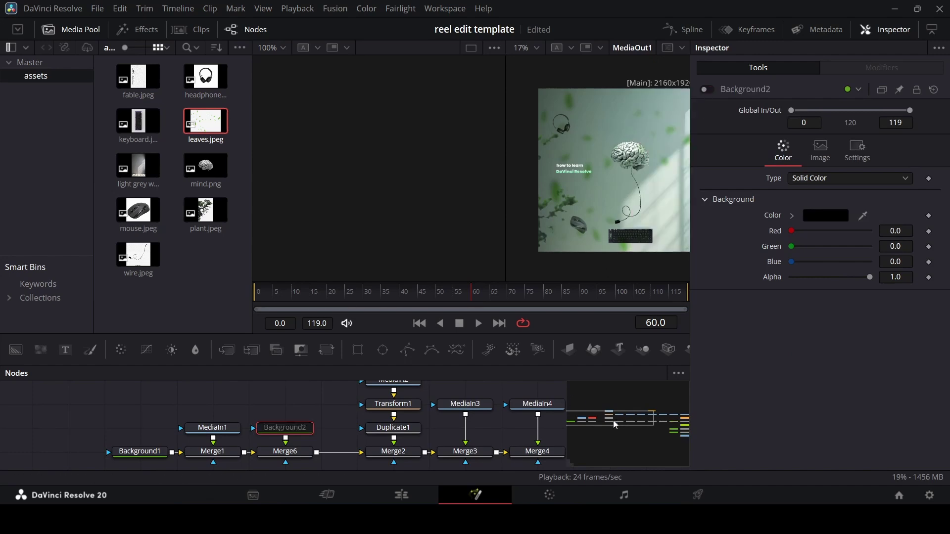
Merge a new Text+ node in before MediaOut1 and enter "motion graphics" and "& reel editing" on two lines.
drag(615, 425, 401, 411)
drag(69, 351, 306, 440)
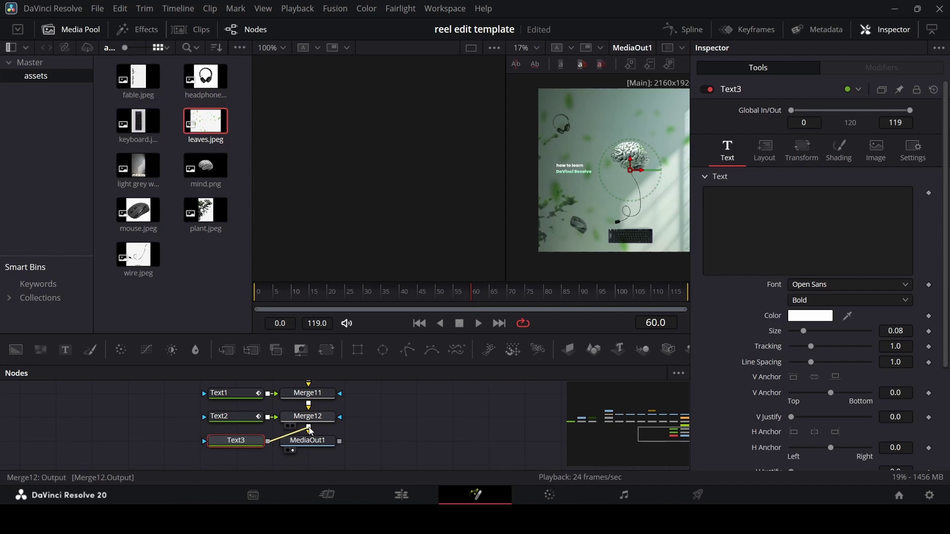
click(763, 231)
text(motion graphics)
key(Return)
text(& reel editing)
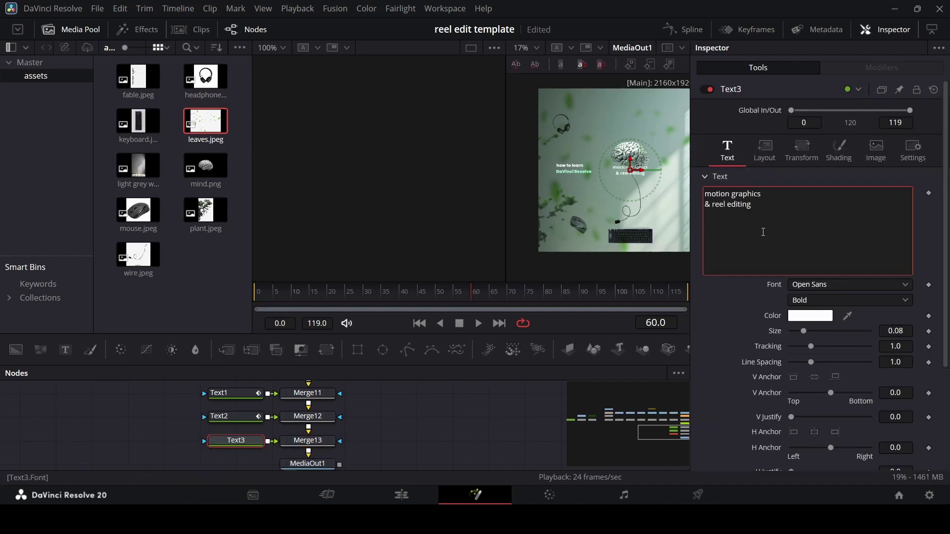
Anchor the new text on its left edge and move it beside the brain, at about X 0.8, Y 0.43.
click(794, 432)
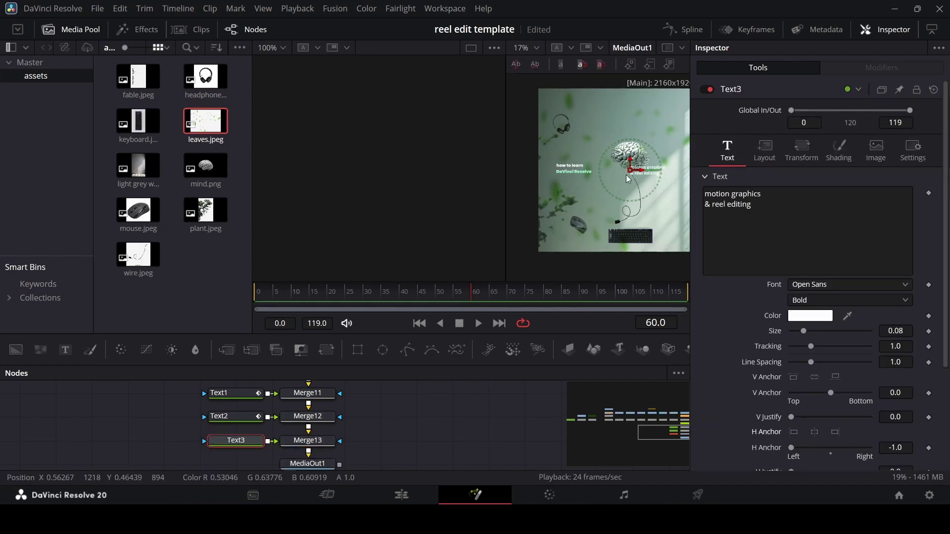
scroll(558, 174, up, 3)
drag(558, 173, 584, 191)
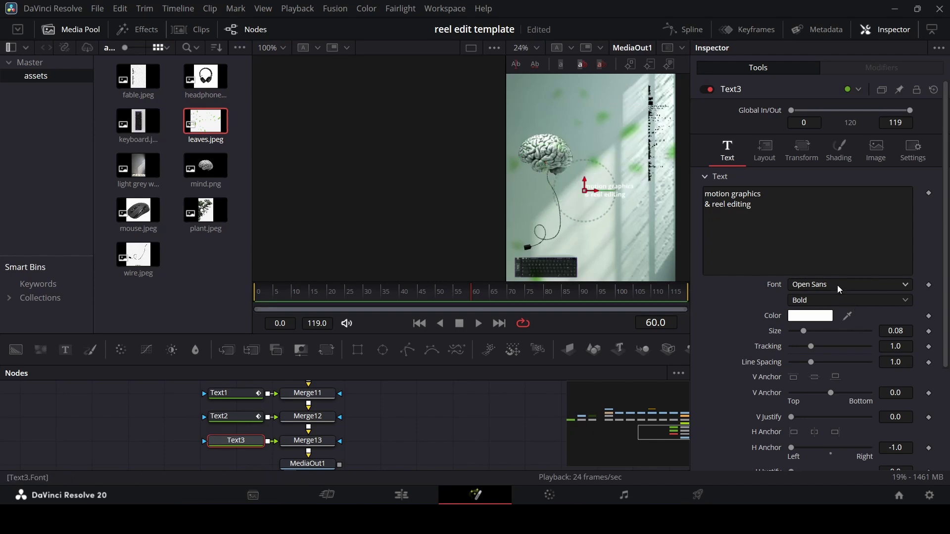
Set the "motion graphics & reel editing" text's font to Poppins and its colour to near-black.
click(837, 285)
scroll(838, 285, down, 2)
click(837, 285)
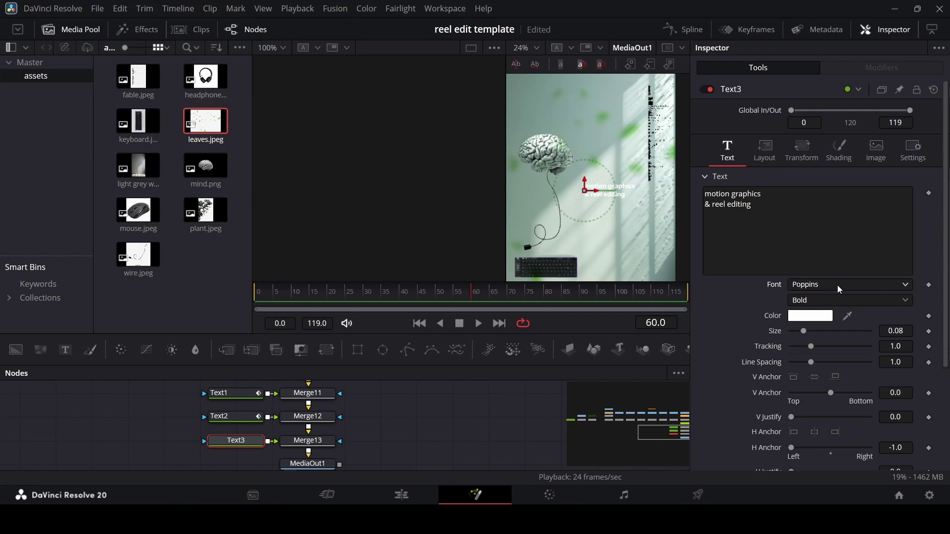
click(826, 314)
drag(619, 213, 622, 256)
click(609, 362)
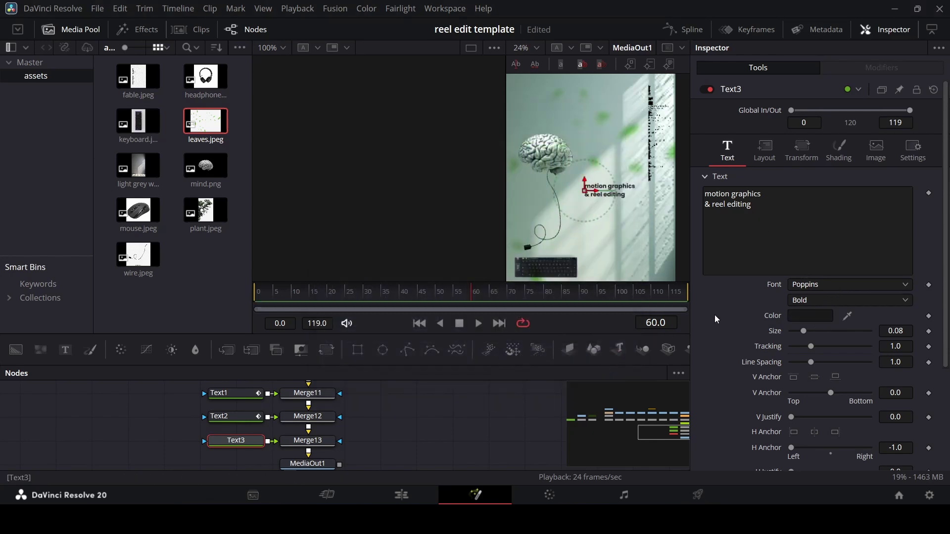
Set the text's font style to Regular and its line spacing to 0.811.
click(813, 300)
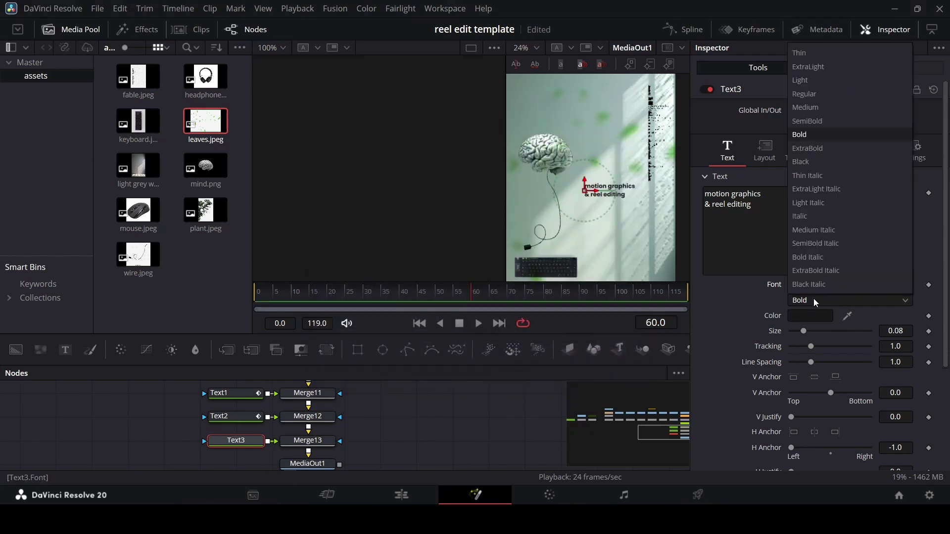
click(825, 97)
scroll(601, 194, up, 3)
scroll(577, 195, down, 2)
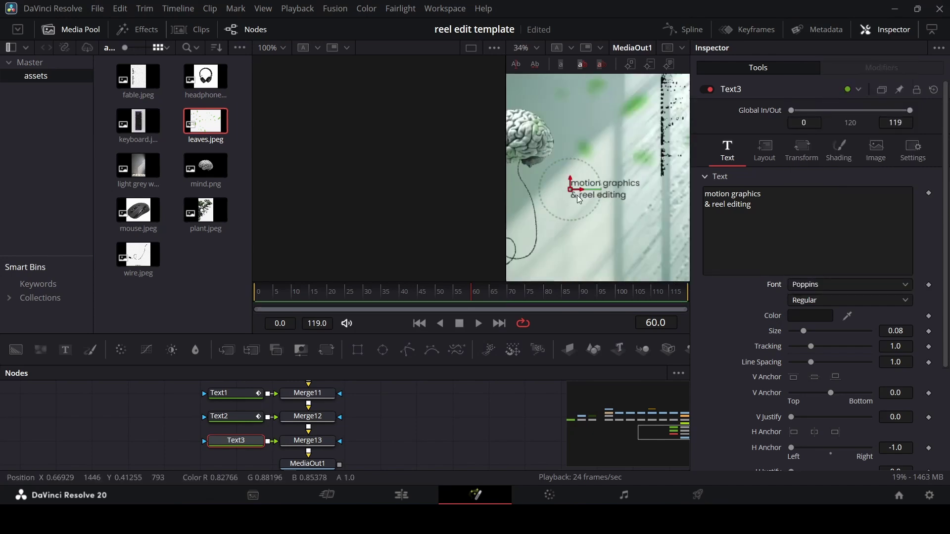
click(506, 414)
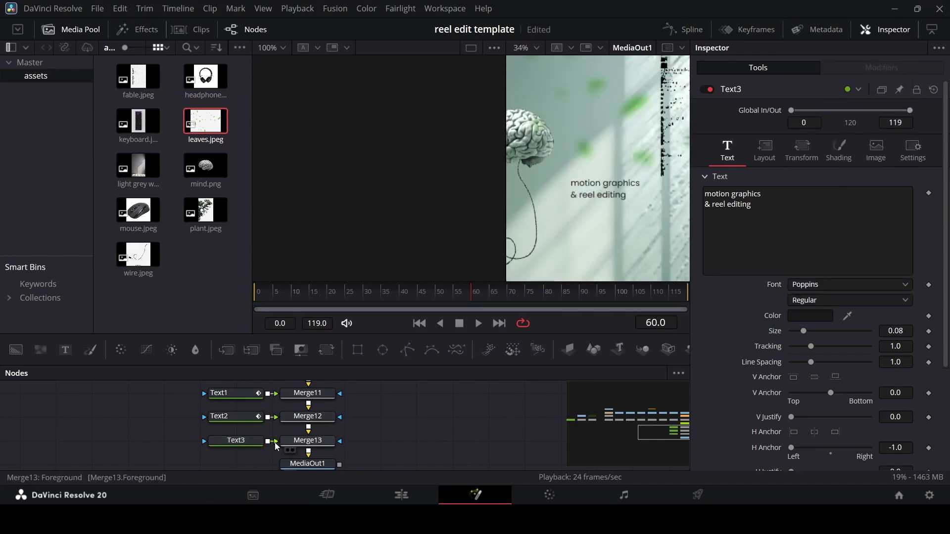
click(245, 441)
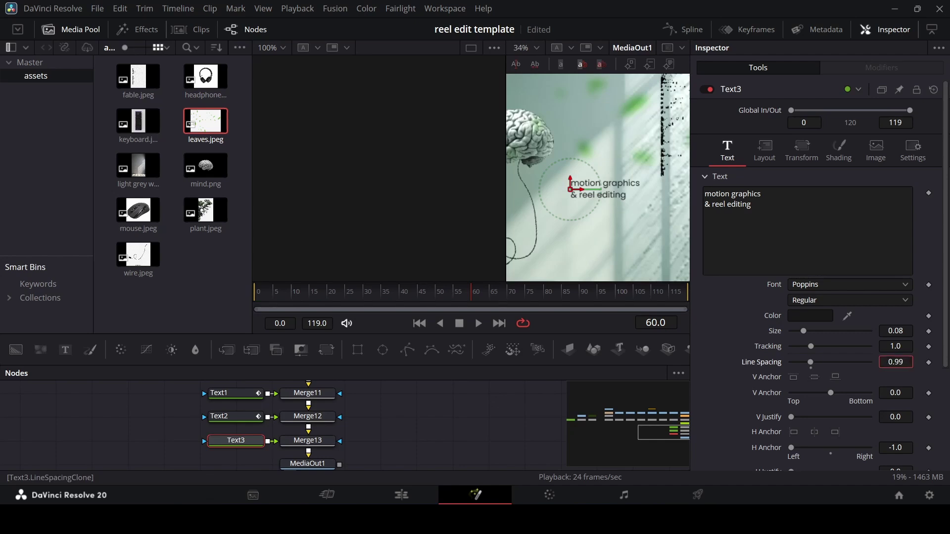
drag(897, 361, 881, 362)
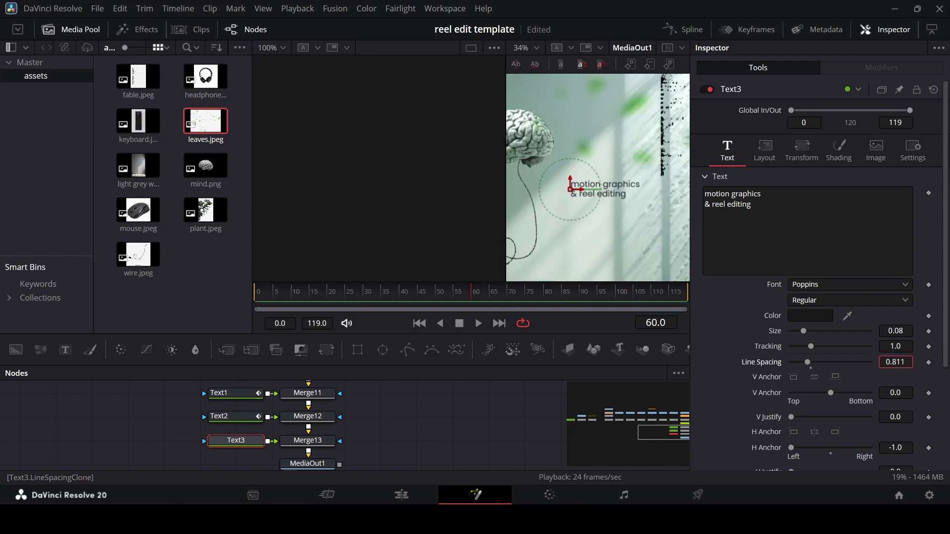
click(479, 417)
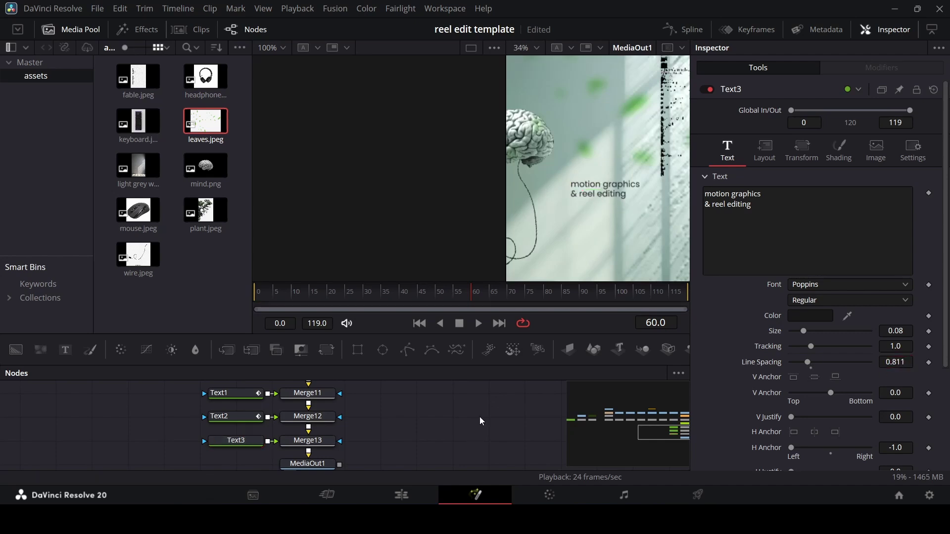
Keyframe Text3's shading opacity from 0.0 at frame 60 to 1.0 at frame 80, and play the fade-in.
click(238, 441)
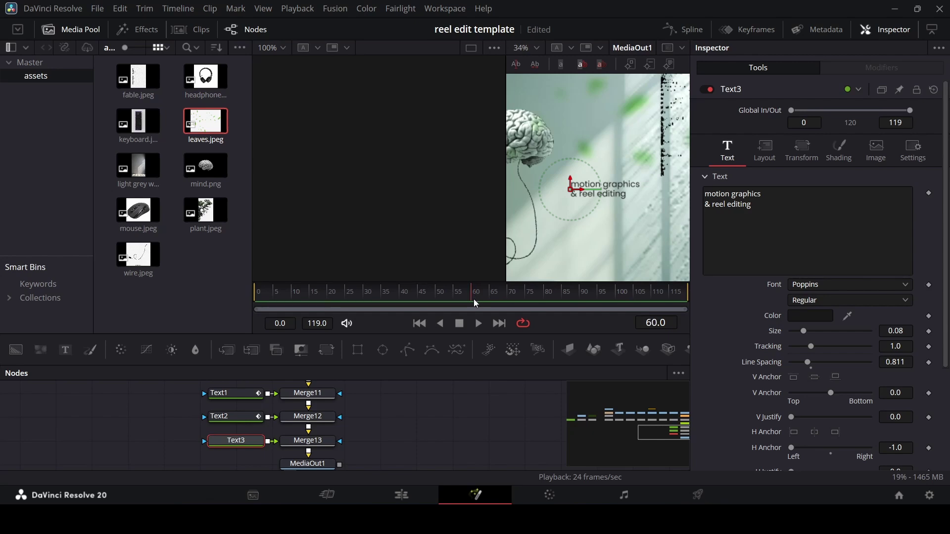
right_click(789, 215)
click(721, 299)
click(544, 297)
click(837, 157)
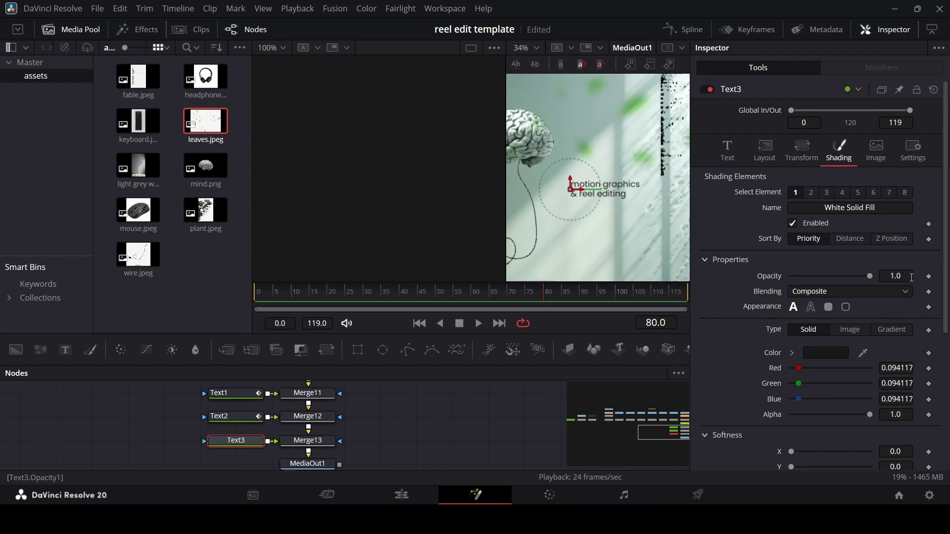
click(929, 276)
drag(472, 307, 476, 307)
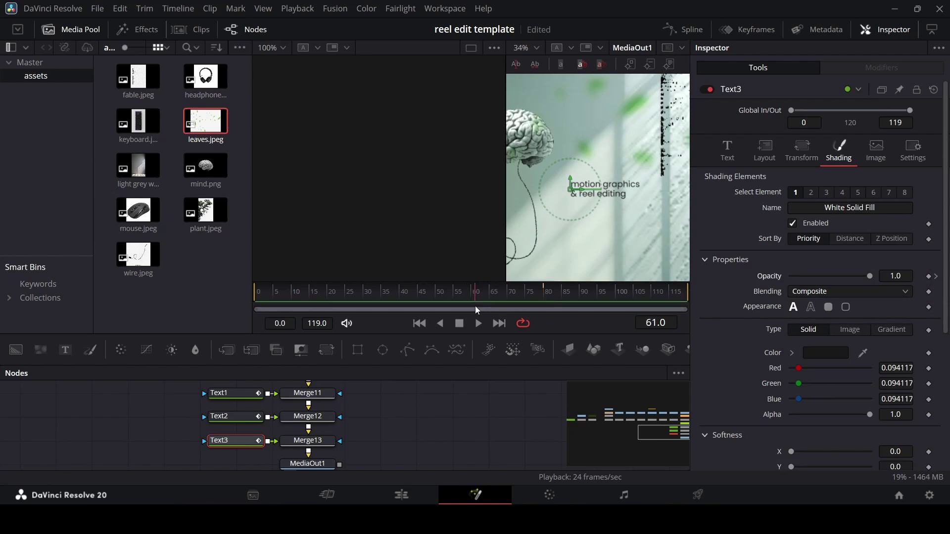
drag(870, 276, 721, 292)
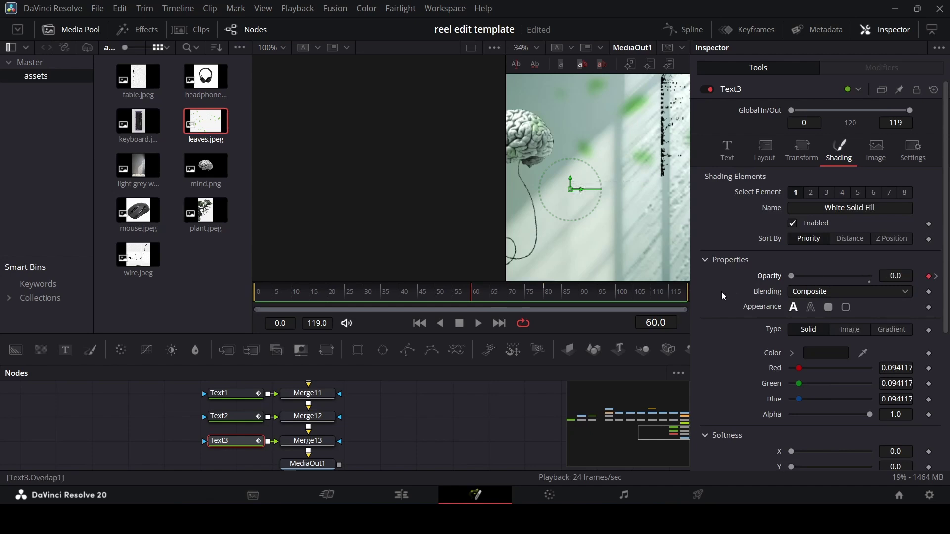
key(space)
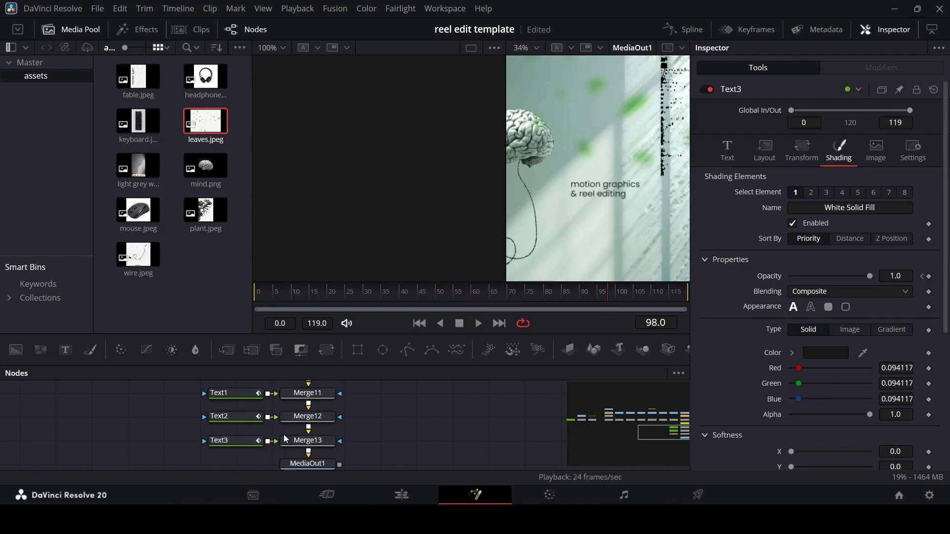
Keyframe Text3's layout center X from 0.8 at frame 60 to 0.763 at frame 70, and play the slide.
click(233, 441)
drag(506, 294, 510, 314)
click(768, 158)
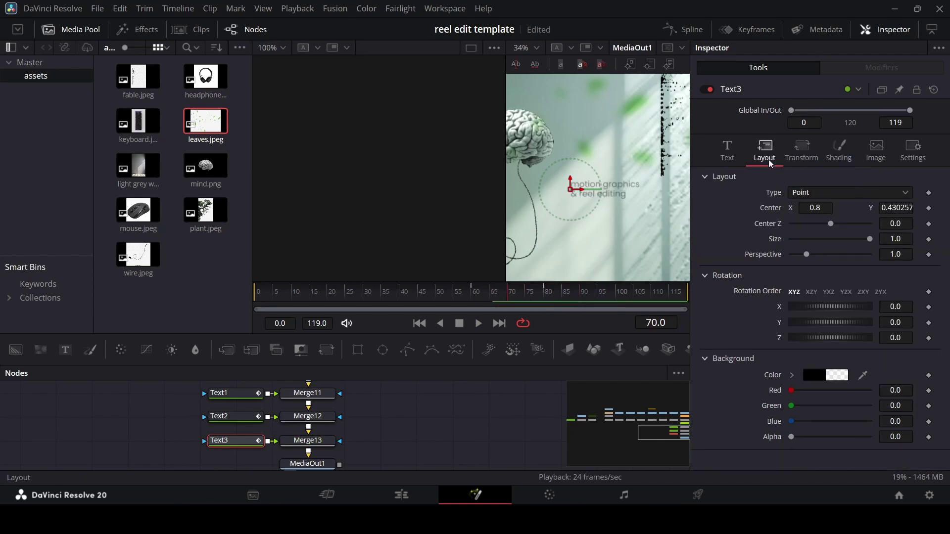
click(930, 208)
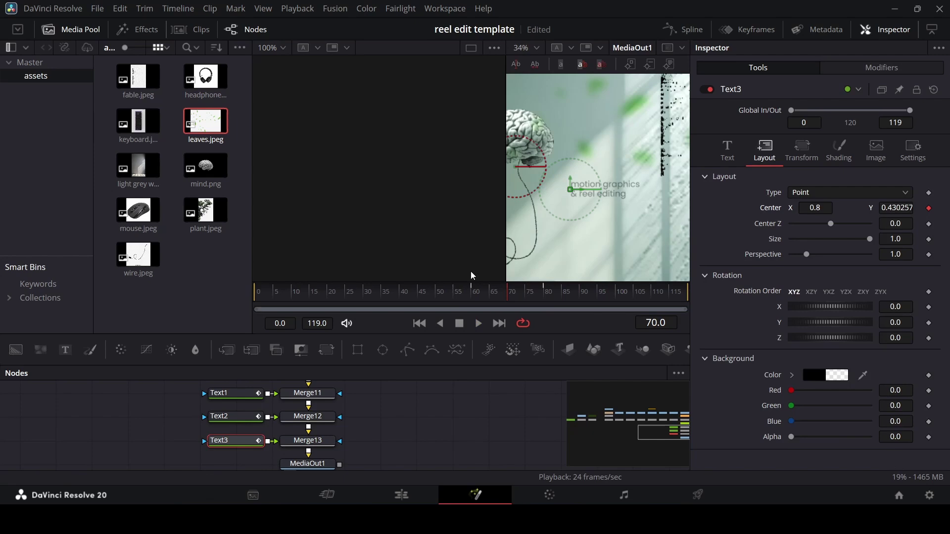
click(474, 299)
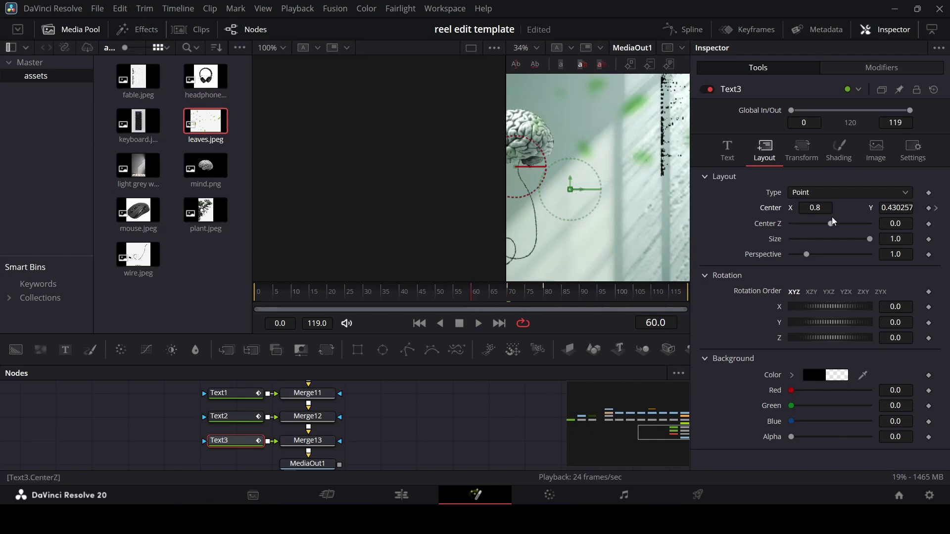
click(929, 209)
click(936, 209)
drag(826, 209, 784, 241)
click(403, 300)
key(space)
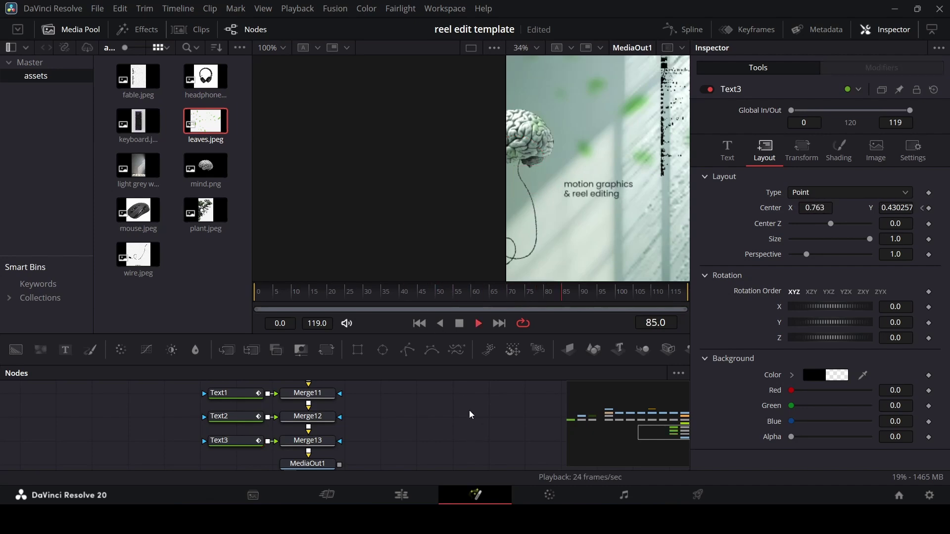
Back on the Edit page, keyframe the second clip's Position X at -441 at 00:00:09:15 and play the clip to check the pan.
click(401, 495)
click(328, 340)
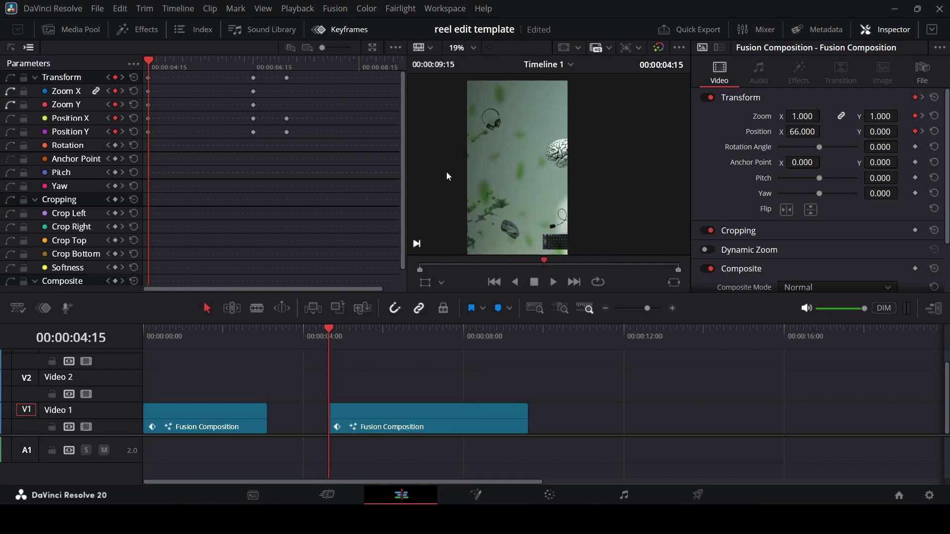
click(297, 9)
mouse_move(446, 51)
click(505, 52)
drag(330, 63, 401, 66)
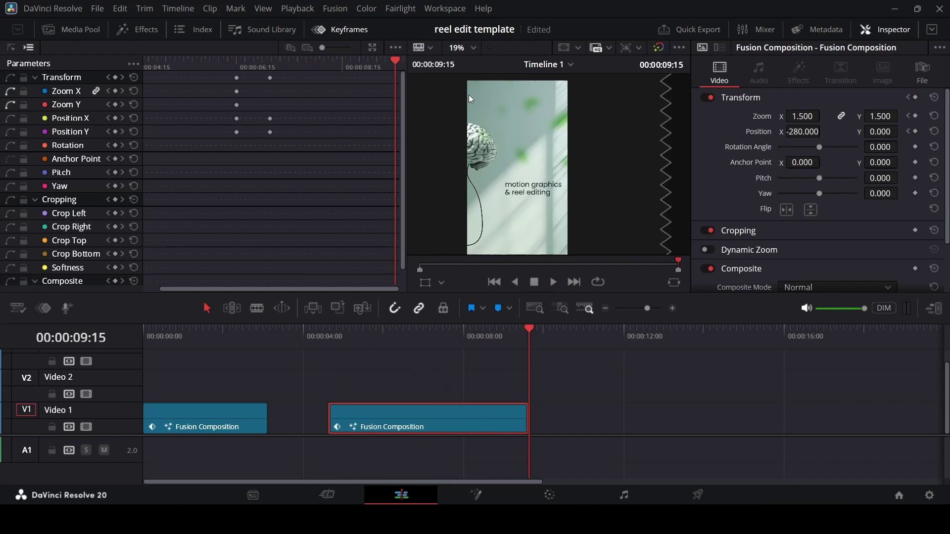
drag(800, 131, 824, 132)
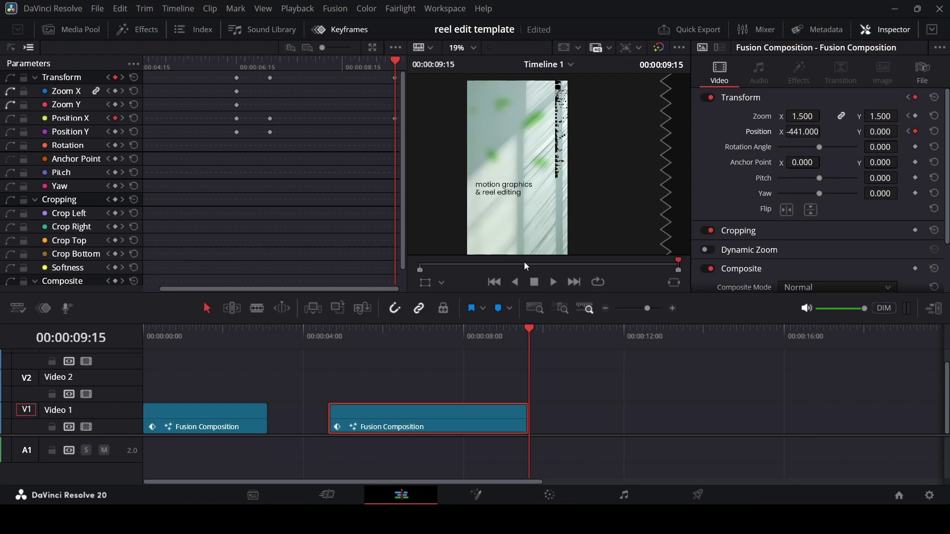
click(303, 344)
key(space)
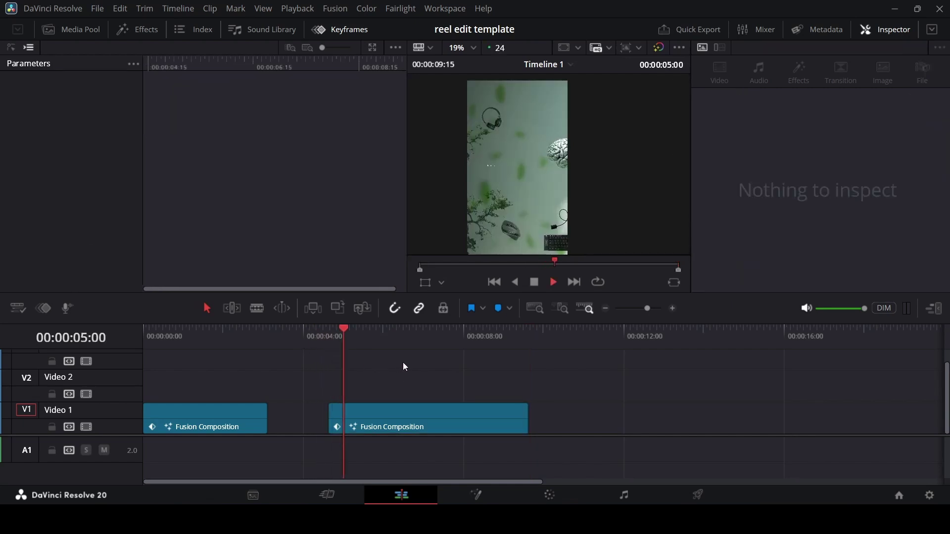